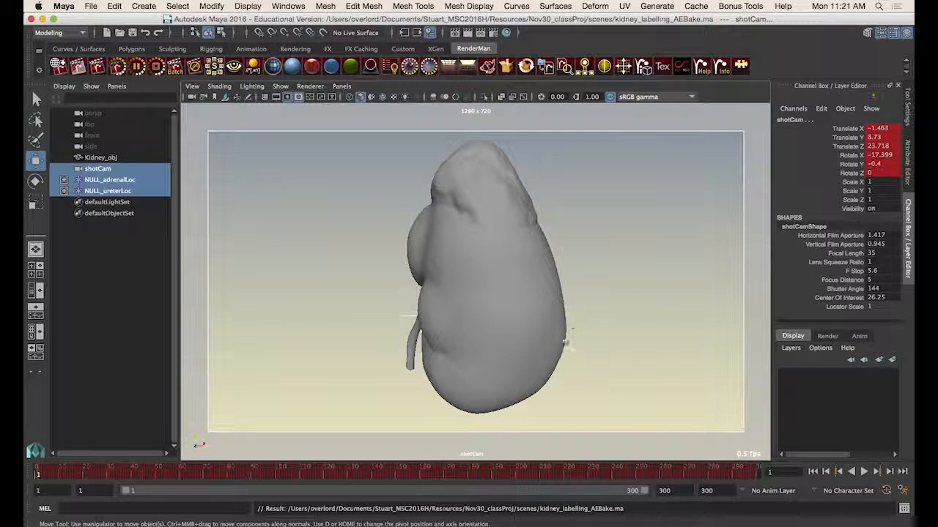
Switch to After Effects and open the project Labelling_AE_proj_start.aep
{"action": "left_click", "coordinate": [565, 521]}
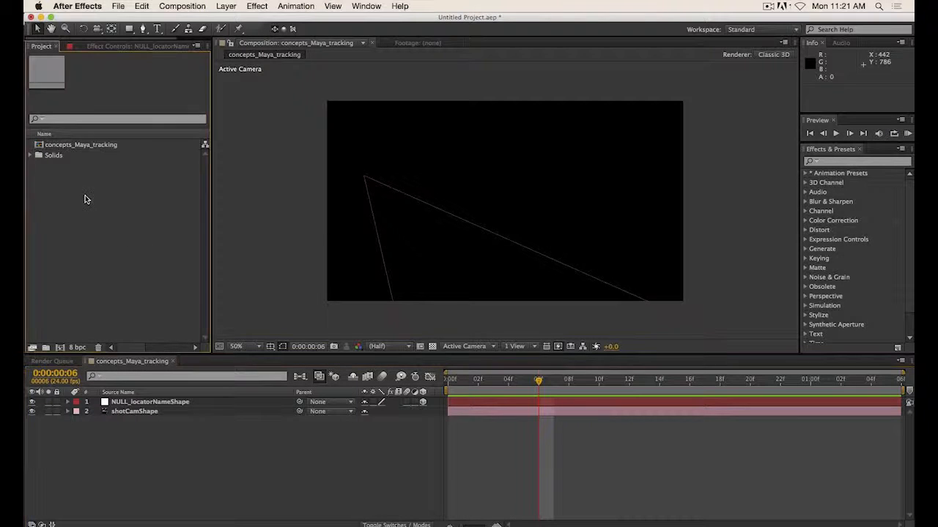
{"action": "left_click", "coordinate": [115, 7]}
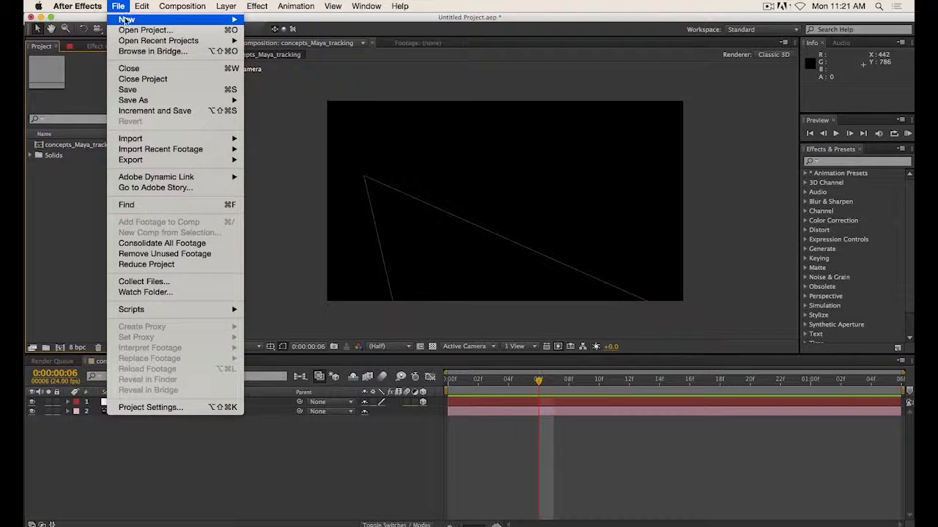
{"action": "mouse_move", "coordinate": [126, 20]}
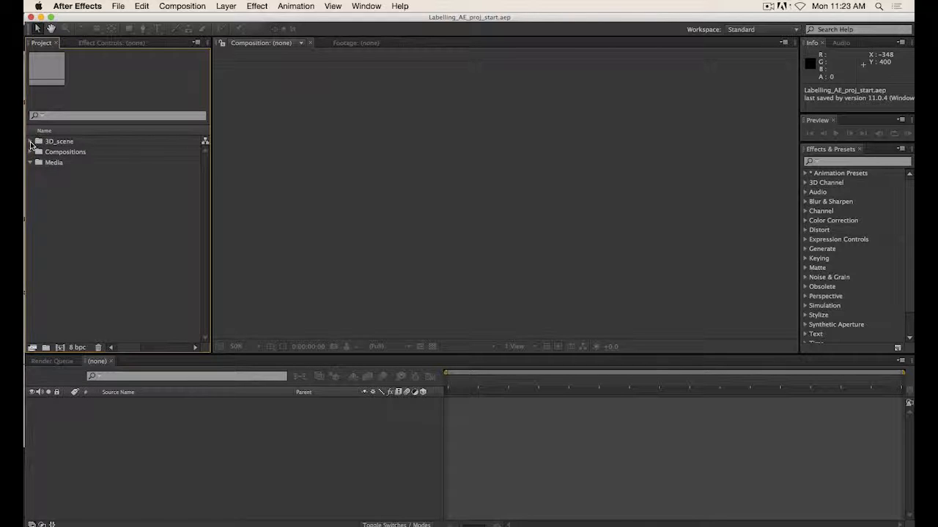
Start a footage import into the Media folder and browse to renders/playblast_frames inside Nov30_classProj
{"action": "left_click", "coordinate": [30, 163]}
{"action": "left_click", "coordinate": [45, 167]}
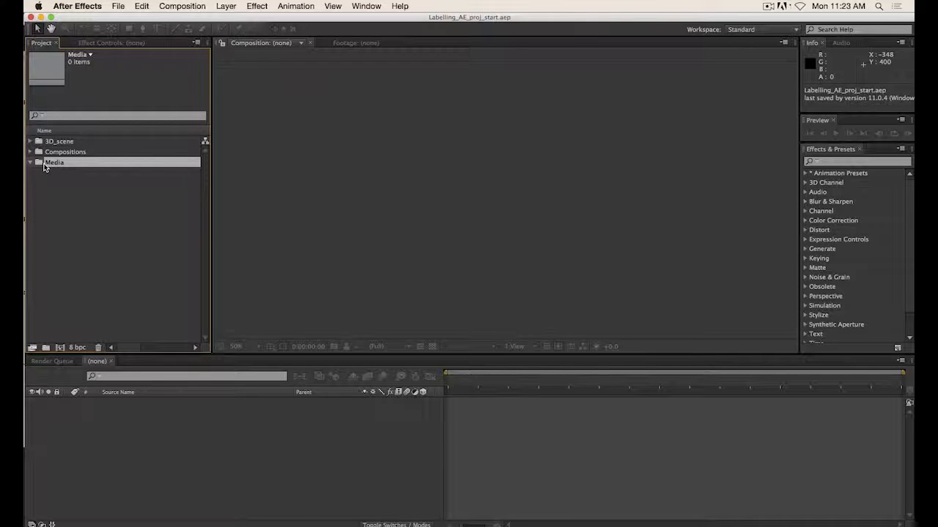
{"action": "double_click", "coordinate": [44, 167]}
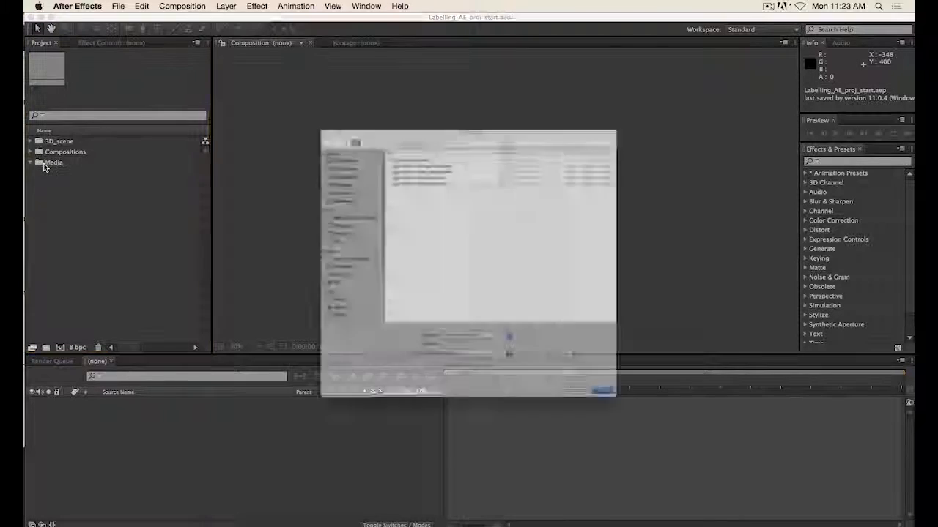
{"action": "left_click", "coordinate": [515, 44]}
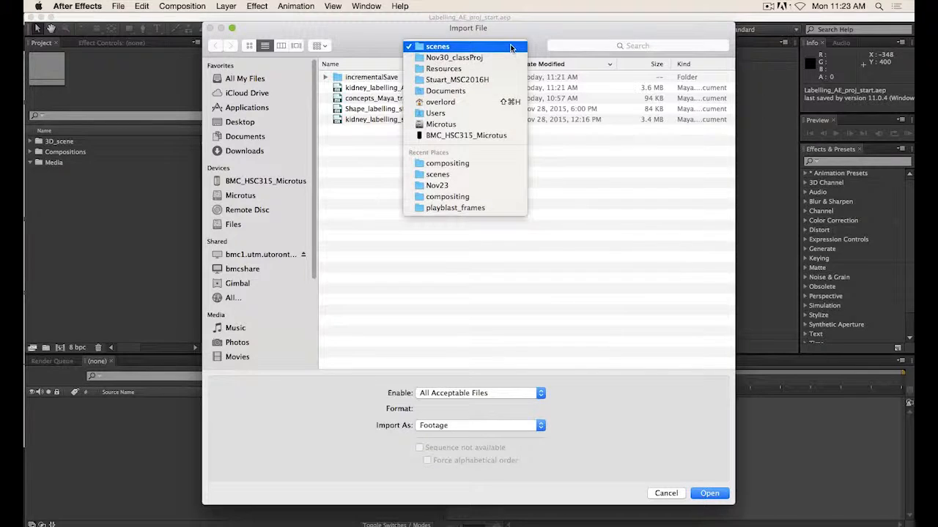
{"action": "left_click", "coordinate": [473, 58]}
{"action": "left_click_drag", "start_coordinate": [343, 37], "coordinate": [376, 42]}
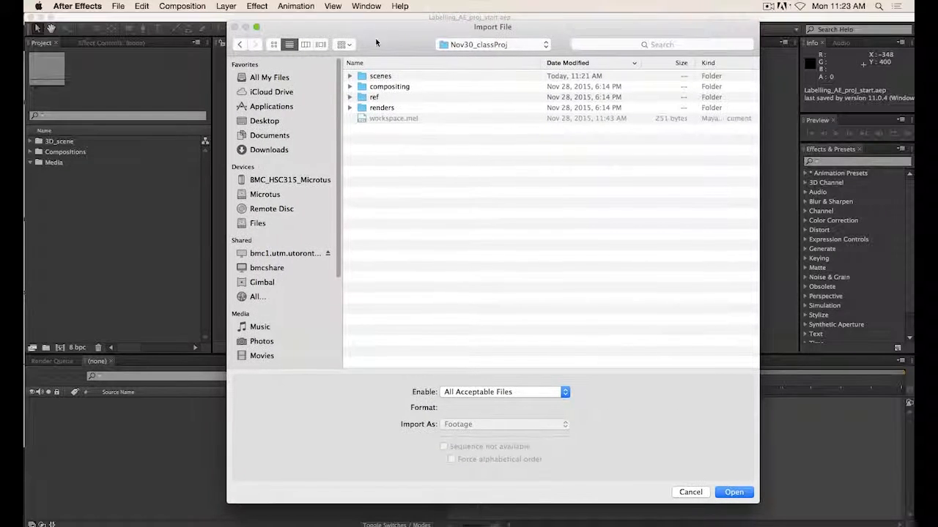
{"action": "double_click", "coordinate": [367, 108]}
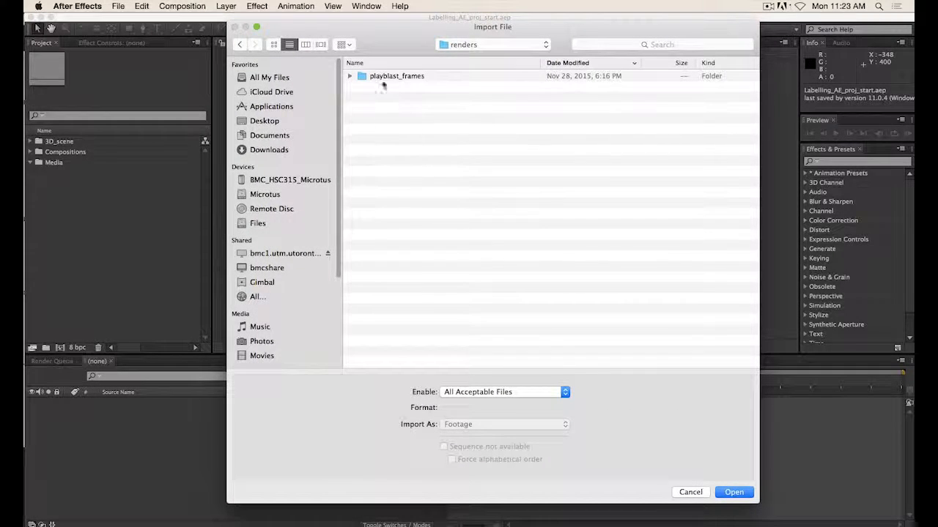
{"action": "double_click", "coordinate": [379, 77]}
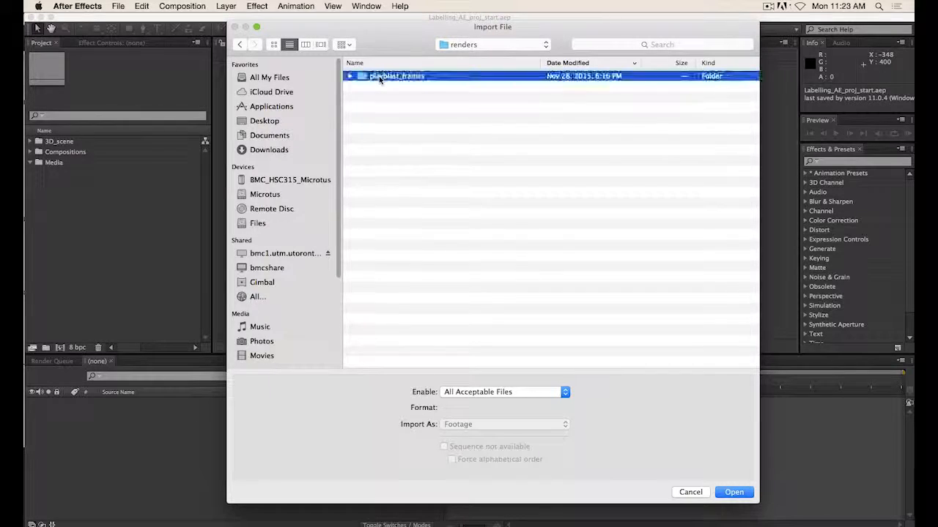
Sort the frames by name and import them as a JPEG sequence starting from Kidney_Labelling_playblast_.0001.jpg
{"action": "scroll", "coordinate": [456, 101], "scroll_direction": "down", "scroll_amount": 10}
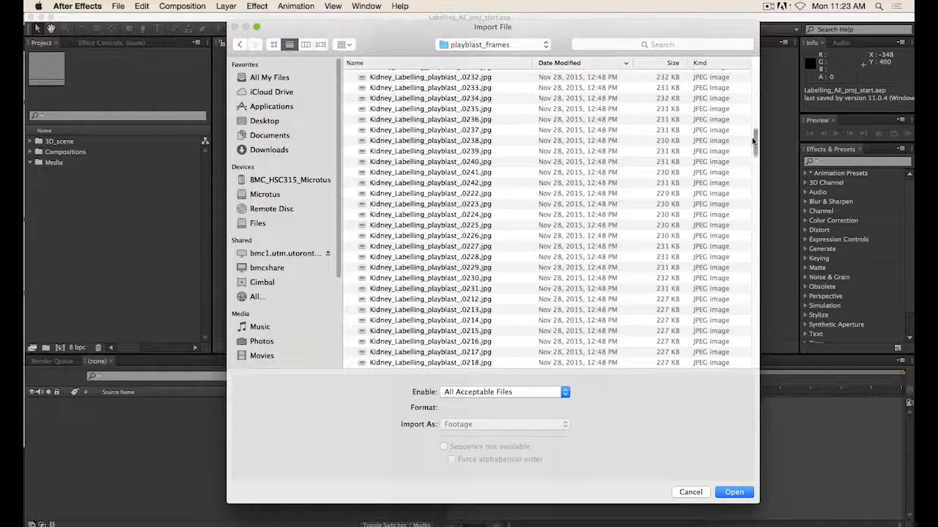
{"action": "left_click_drag", "start_coordinate": [755, 149], "coordinate": [757, 57]}
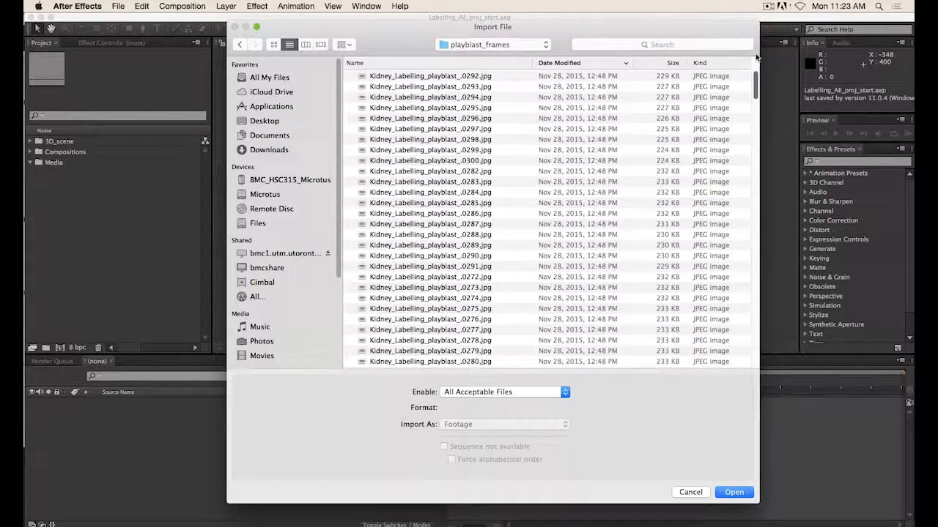
{"action": "left_click", "coordinate": [440, 63]}
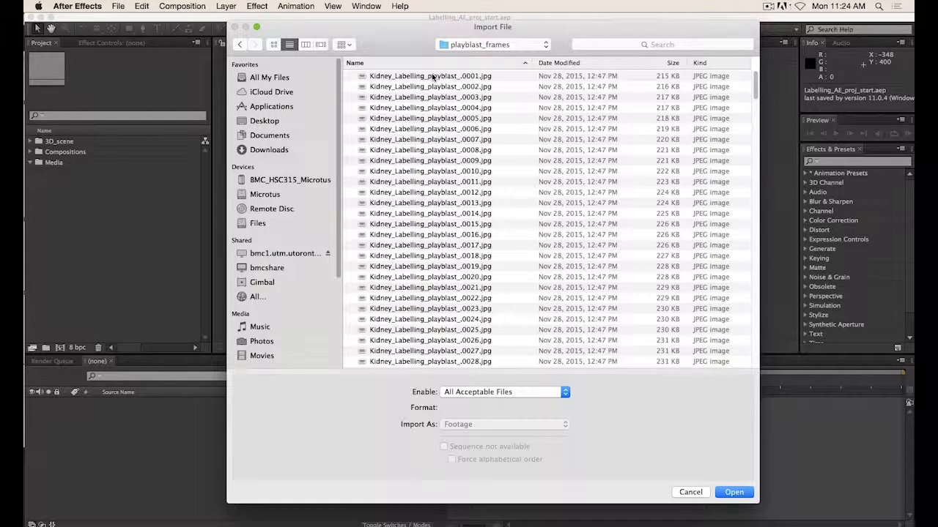
{"action": "left_click", "coordinate": [433, 77]}
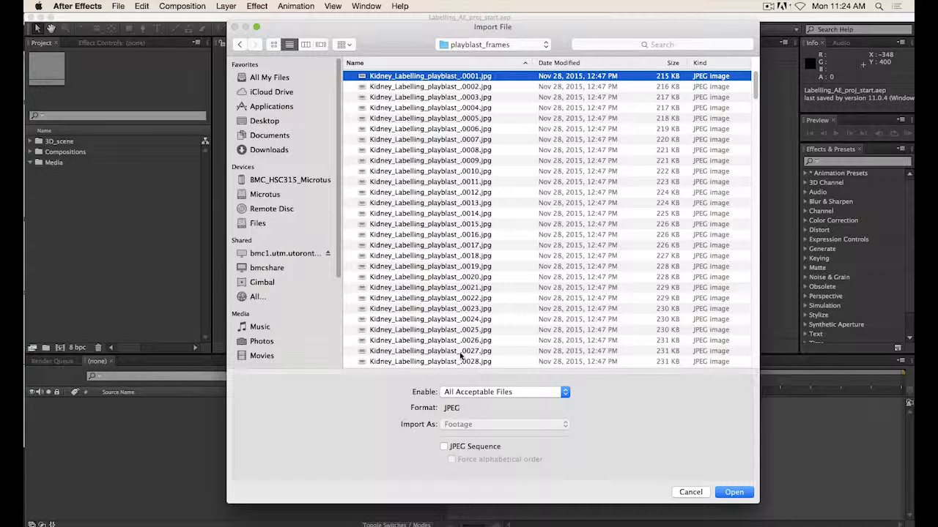
{"action": "left_click", "coordinate": [444, 447]}
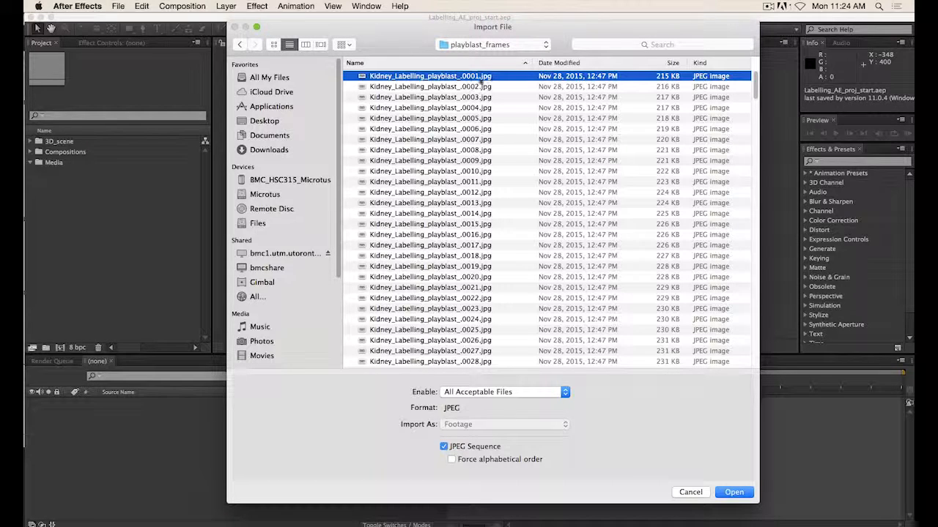
{"action": "left_click", "coordinate": [734, 492]}
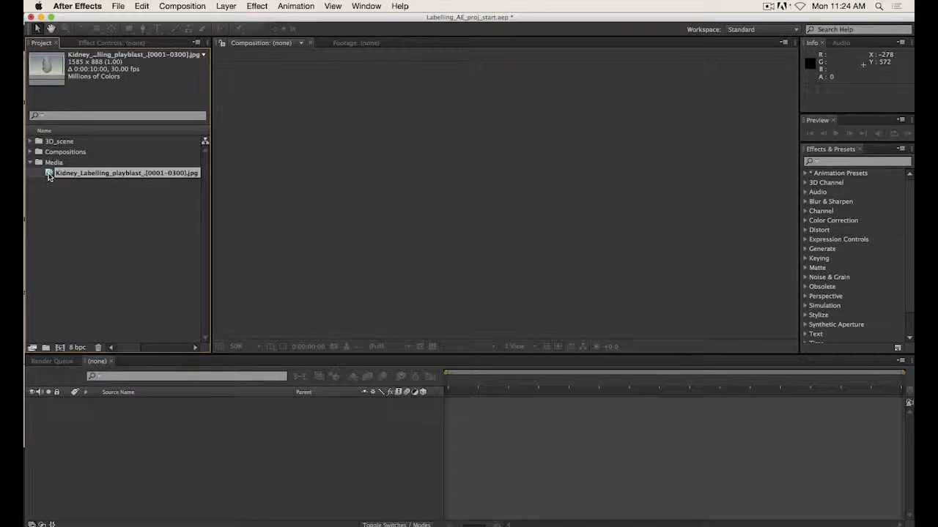
Preview the imported kidney playblast footage by playing and scrubbing through it, and return to the composition view
{"action": "double_click", "coordinate": [50, 174]}
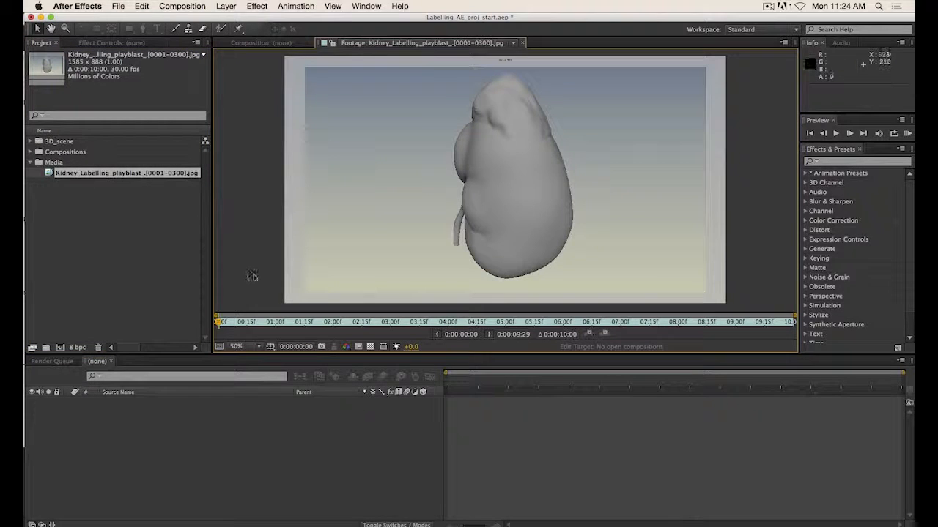
{"action": "key", "text": "space"}
{"action": "left_click_drag", "start_coordinate": [340, 331], "coordinate": [766, 357]}
{"action": "left_click", "coordinate": [267, 43]}
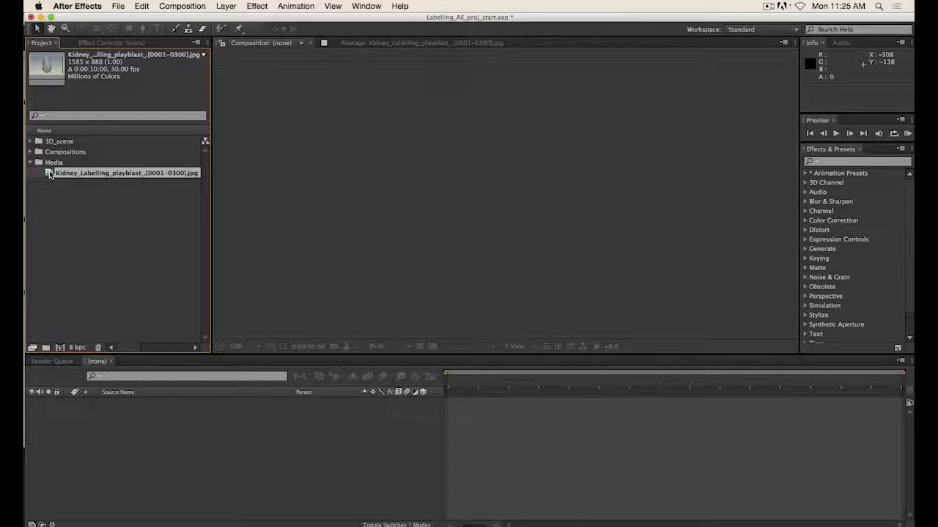
Check the imported playblast sequence's dimensions, duration and frame rate in the project
{"action": "left_click_drag", "start_coordinate": [48, 173], "coordinate": [51, 193]}
{"action": "left_click", "coordinate": [131, 268]}
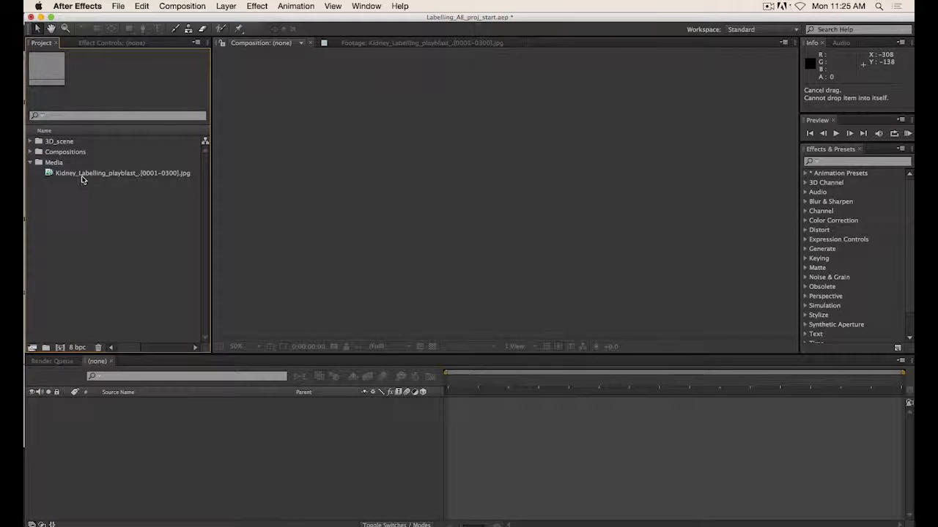
{"action": "left_click", "coordinate": [83, 176]}
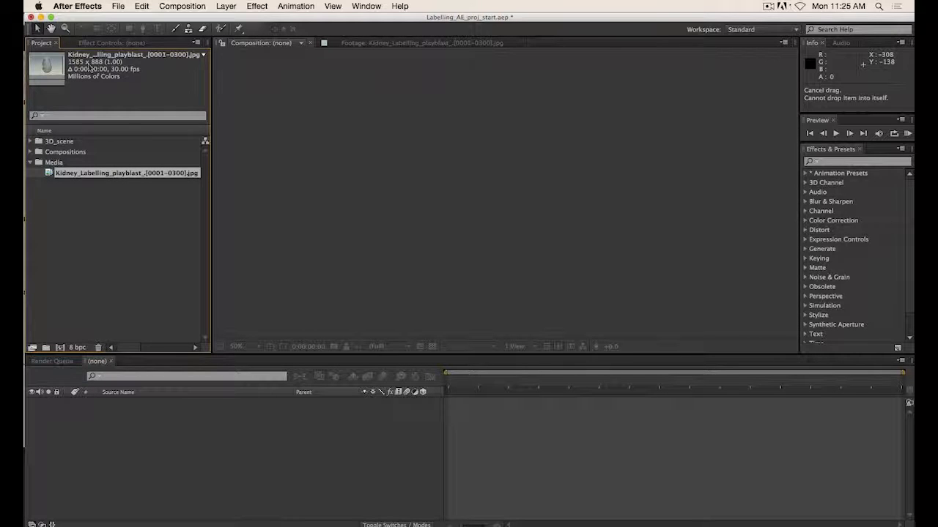
{"action": "left_click", "coordinate": [149, 218]}
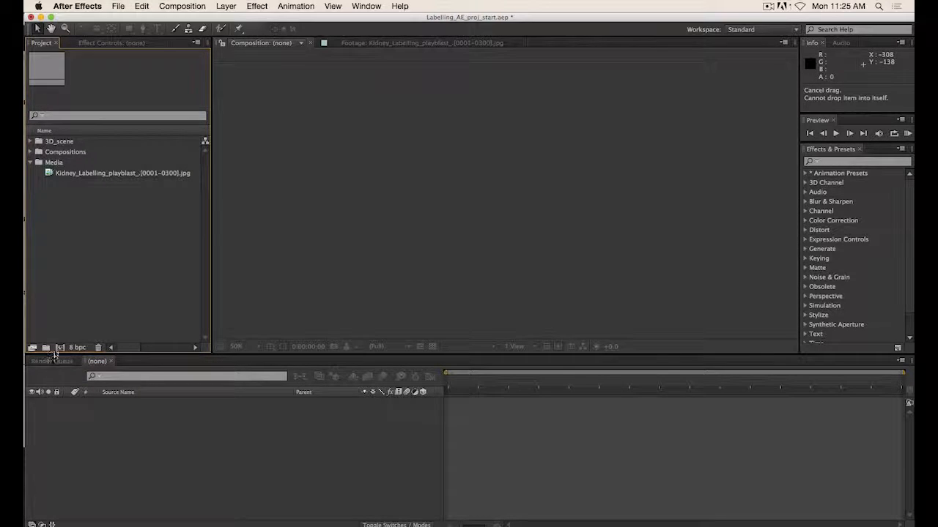
Start a new composition named Kidney_labelling
{"action": "left_click", "coordinate": [60, 348]}
{"action": "left_click_drag", "start_coordinate": [510, 145], "coordinate": [402, 106]}
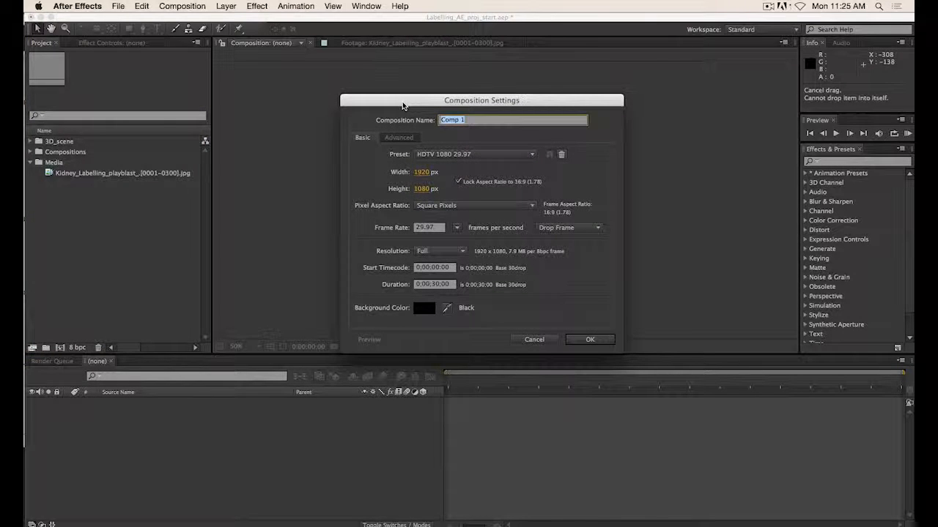
{"action": "type", "text": "Kidney_labelling"}
{"action": "left_click_drag", "start_coordinate": [427, 101], "coordinate": [427, 92]}
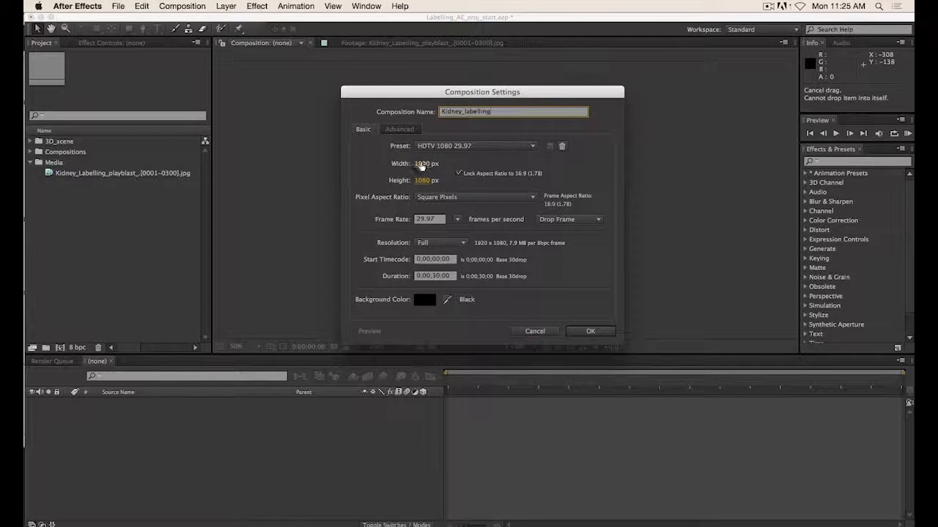
Set the composition size to 1280 x 720 px with the aspect ratio locked to 16:9
{"action": "left_click", "coordinate": [469, 145]}
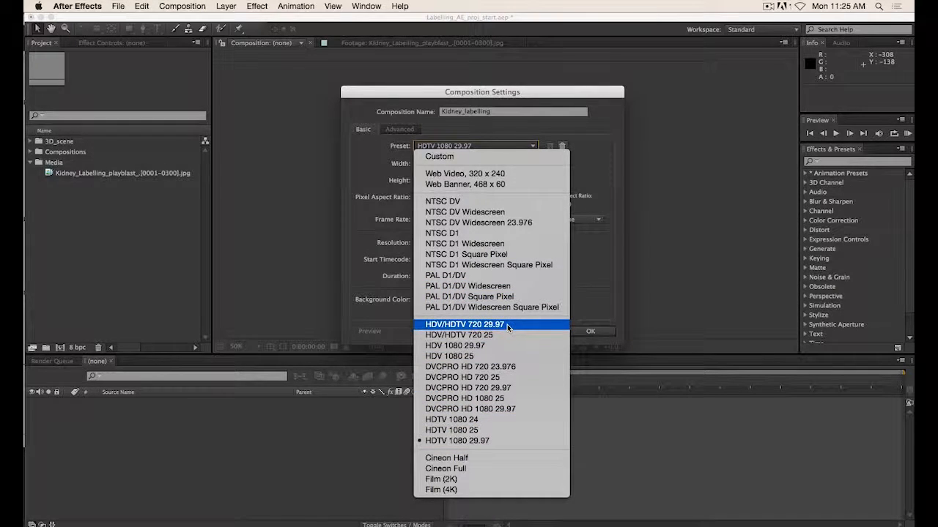
{"action": "left_click", "coordinate": [422, 108]}
{"action": "left_click", "coordinate": [432, 163]}
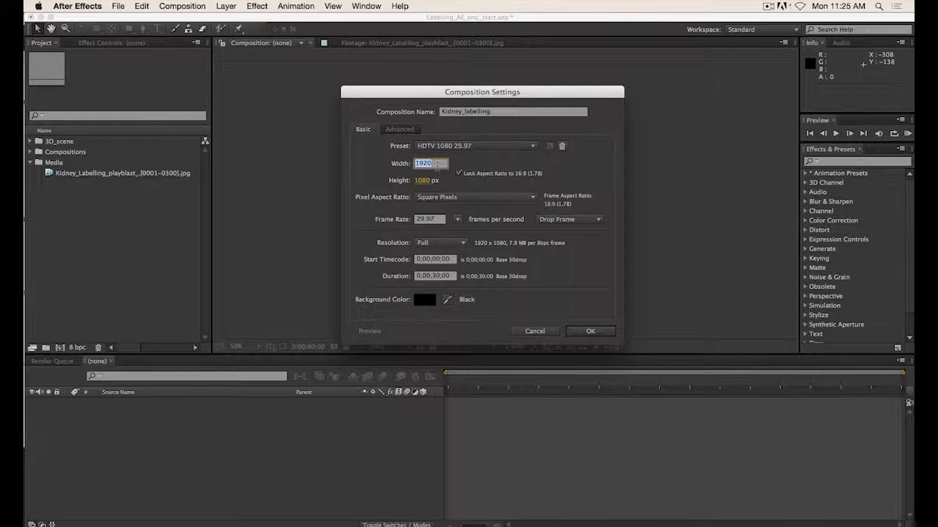
{"action": "type", "text": "1280"}
{"action": "left_click", "coordinate": [448, 180]}
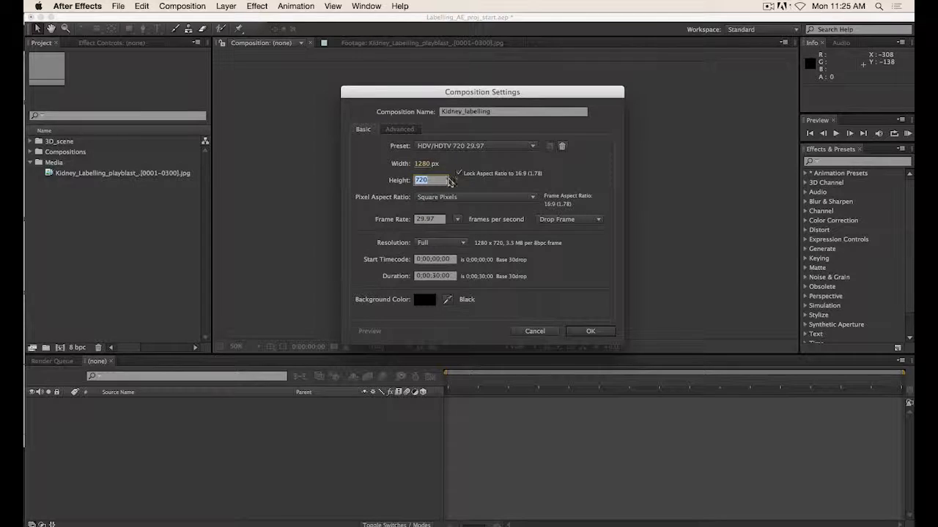
{"action": "left_click", "coordinate": [378, 183]}
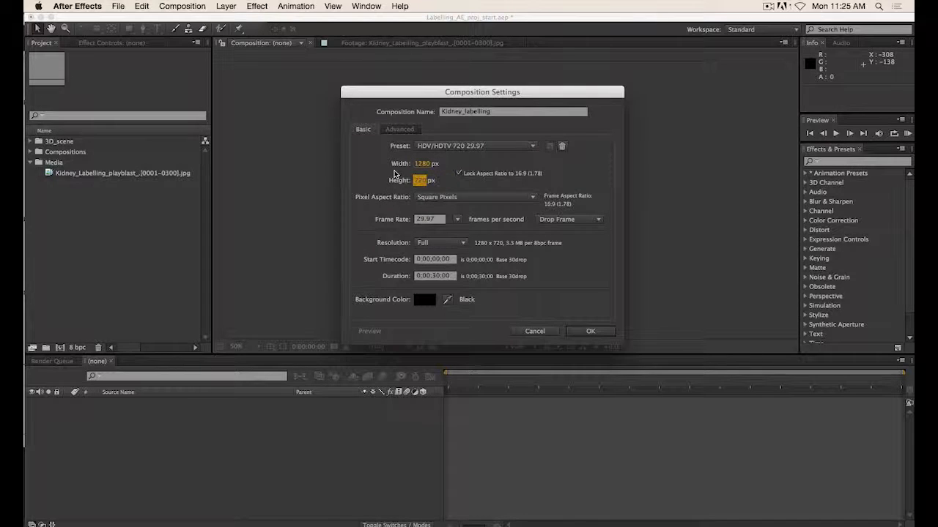
Keep the composition's pixel aspect ratio at Square Pixels and set its frame rate to 30 frames per second
{"action": "left_click", "coordinate": [449, 202]}
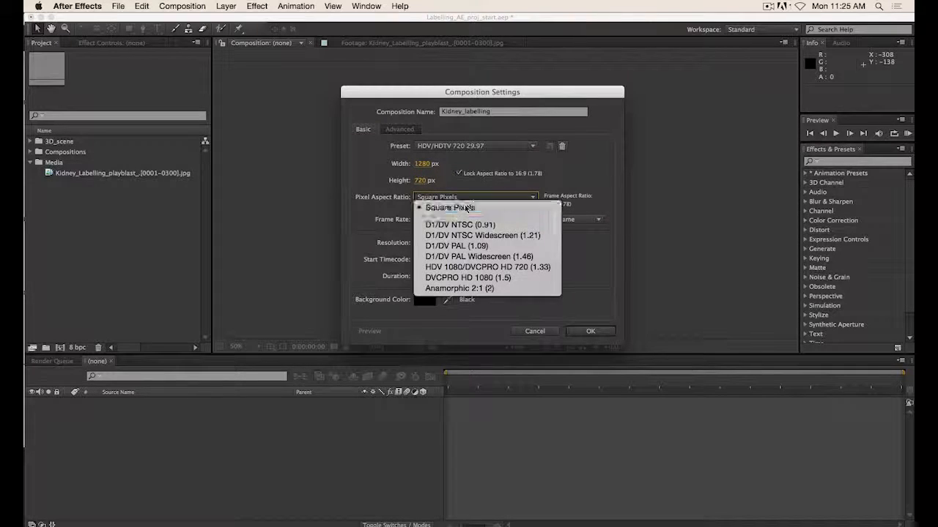
{"action": "left_click", "coordinate": [466, 209]}
{"action": "left_click", "coordinate": [430, 219]}
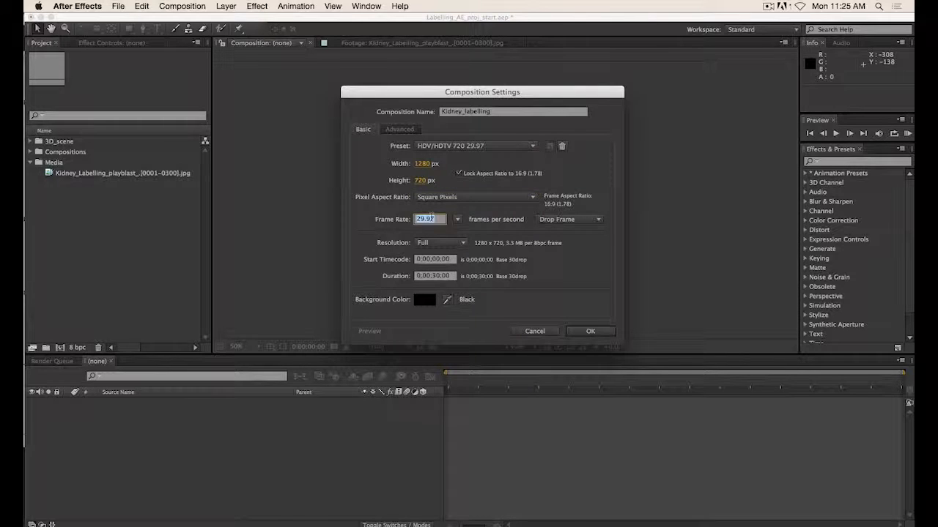
{"action": "key", "text": "Tab"}
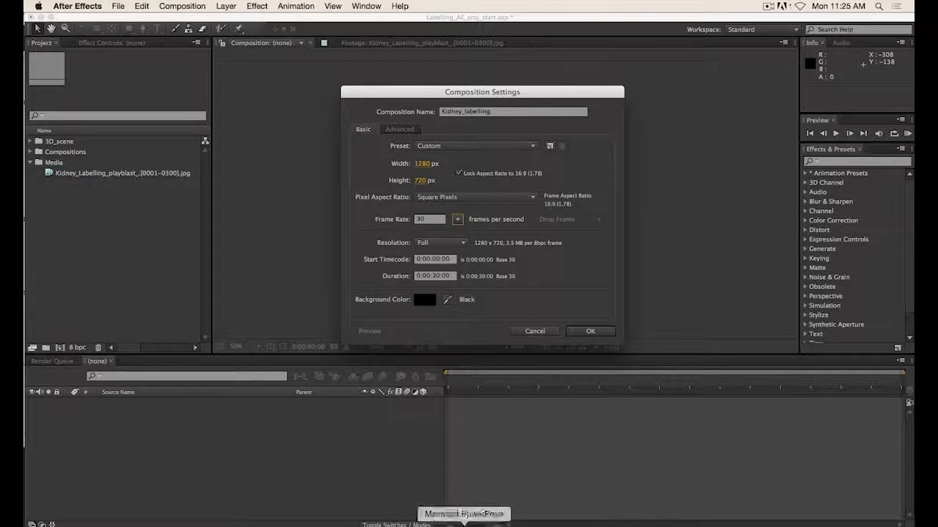
Switch to Maya and check the scene's playback speed and working time unit in the preferences, keeping NTSC (30 fps)
{"action": "left_click", "coordinate": [482, 525]}
{"action": "left_click", "coordinate": [903, 491]}
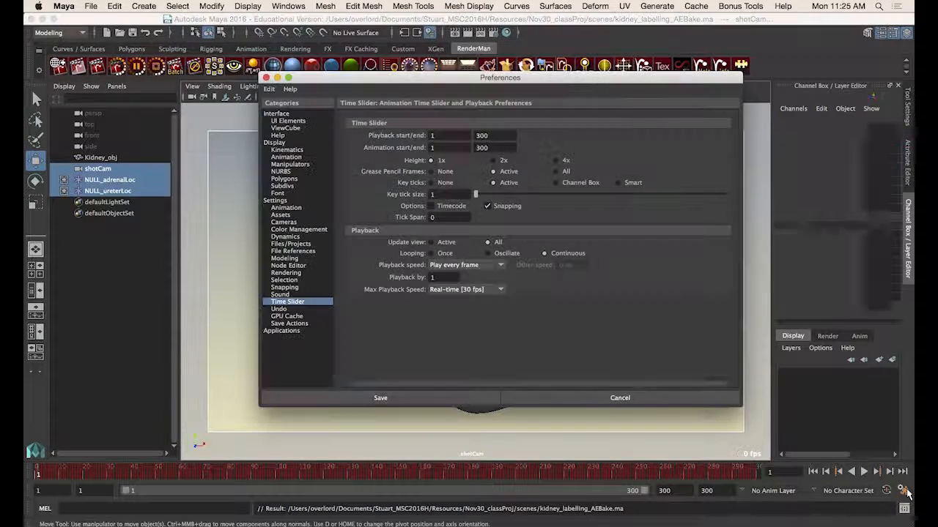
{"action": "left_click_drag", "start_coordinate": [445, 85], "coordinate": [451, 85]}
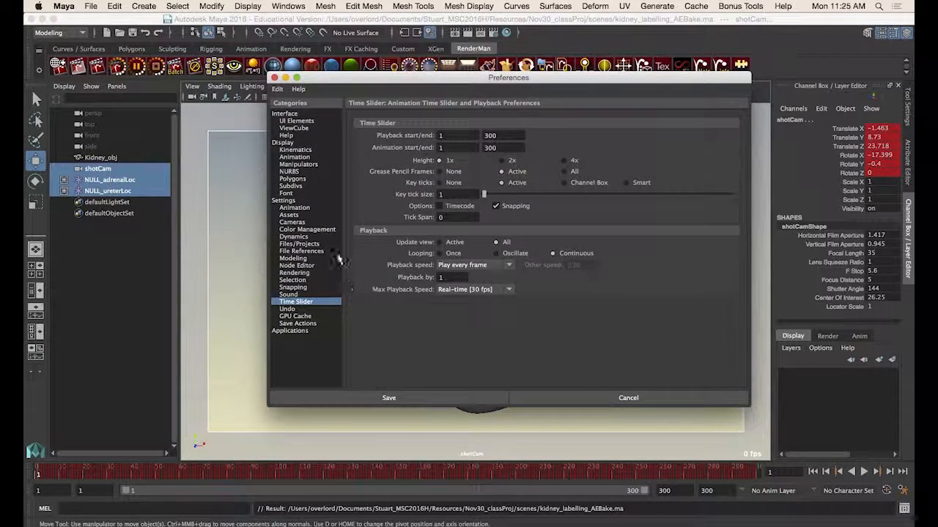
{"action": "left_click", "coordinate": [294, 208]}
{"action": "left_click", "coordinate": [284, 200]}
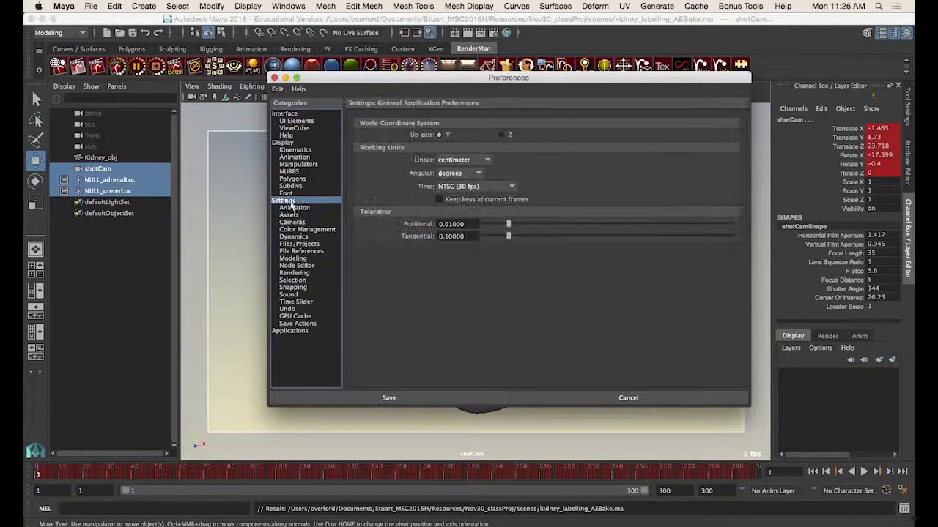
{"action": "left_click_drag", "start_coordinate": [463, 77], "coordinate": [475, 76]}
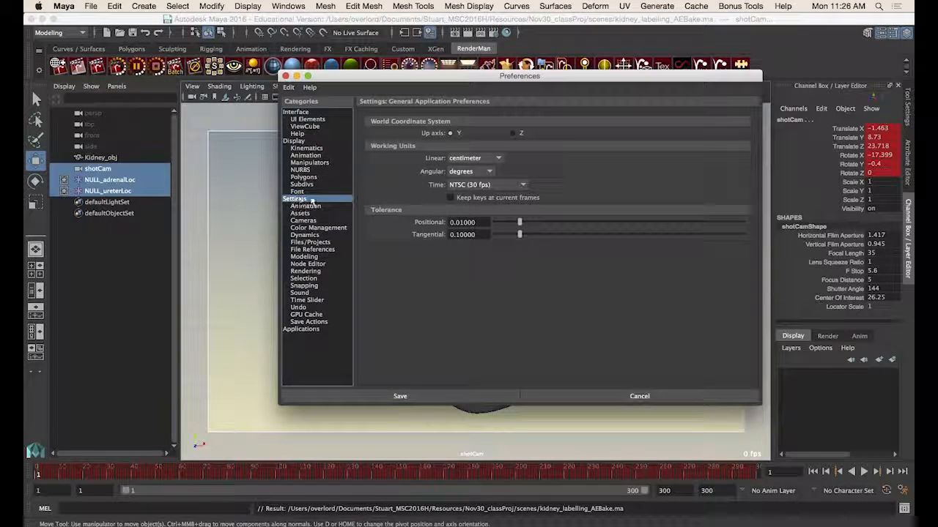
{"action": "left_click", "coordinate": [470, 185]}
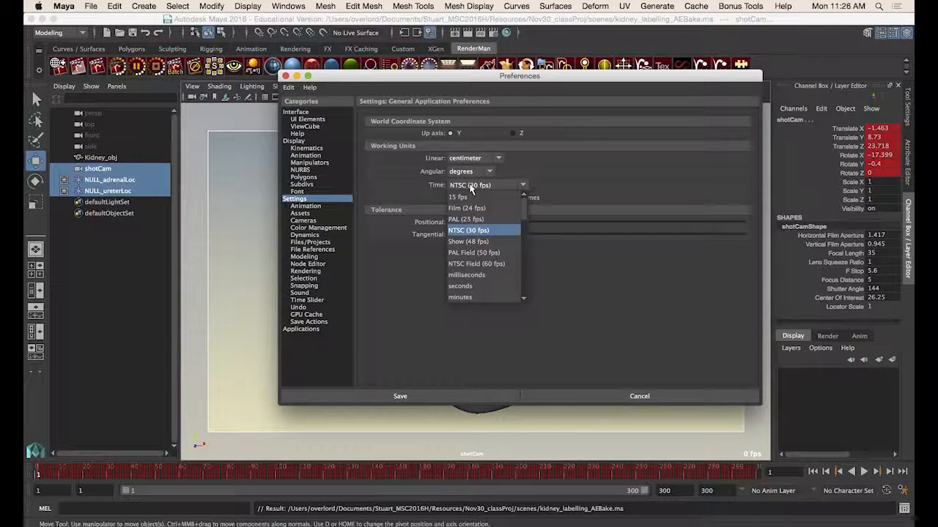
{"action": "left_click", "coordinate": [473, 228]}
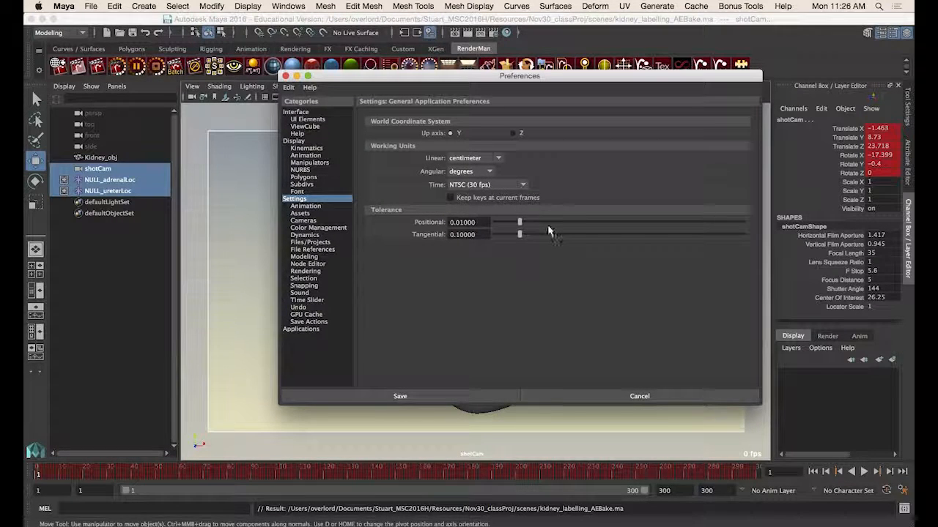
Close Maya's preferences without saving, switch back to After Effects and set the new composition's duration to 0:00:10:00
{"action": "left_click", "coordinate": [635, 395]}
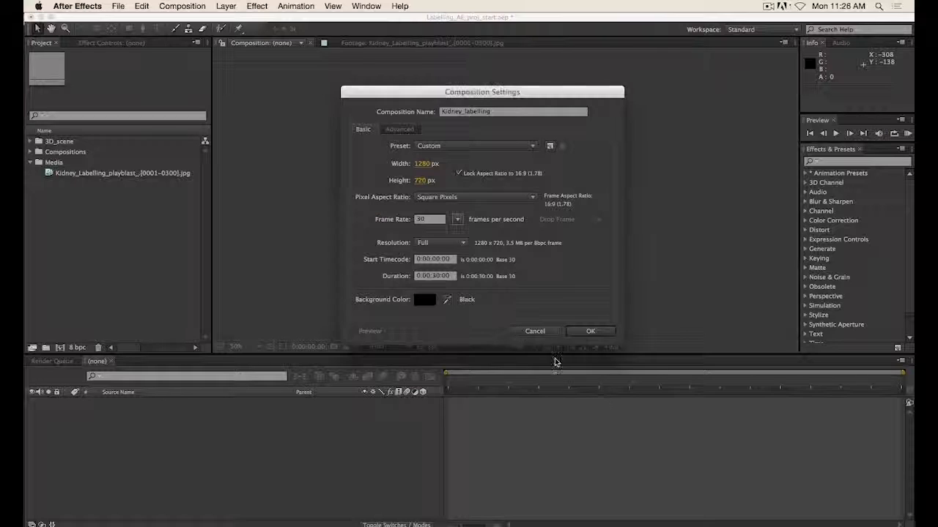
{"action": "left_click", "coordinate": [436, 219]}
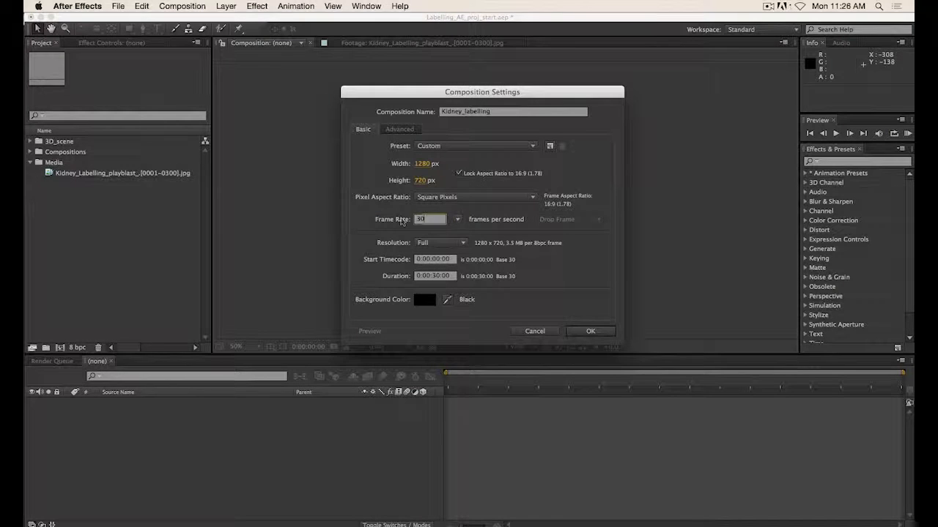
{"action": "left_click_drag", "start_coordinate": [428, 86], "coordinate": [446, 81]}
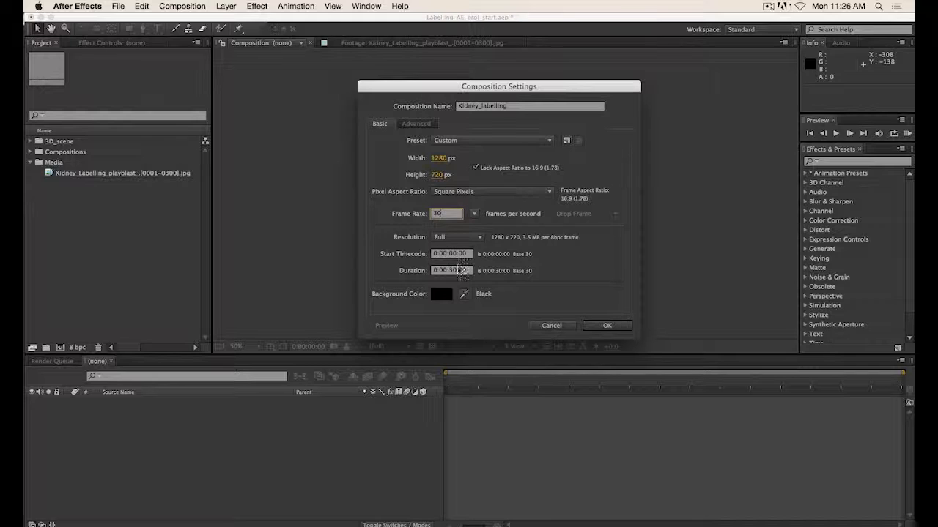
{"action": "left_click", "coordinate": [452, 270]}
{"action": "left_click_drag", "start_coordinate": [452, 89], "coordinate": [453, 85]}
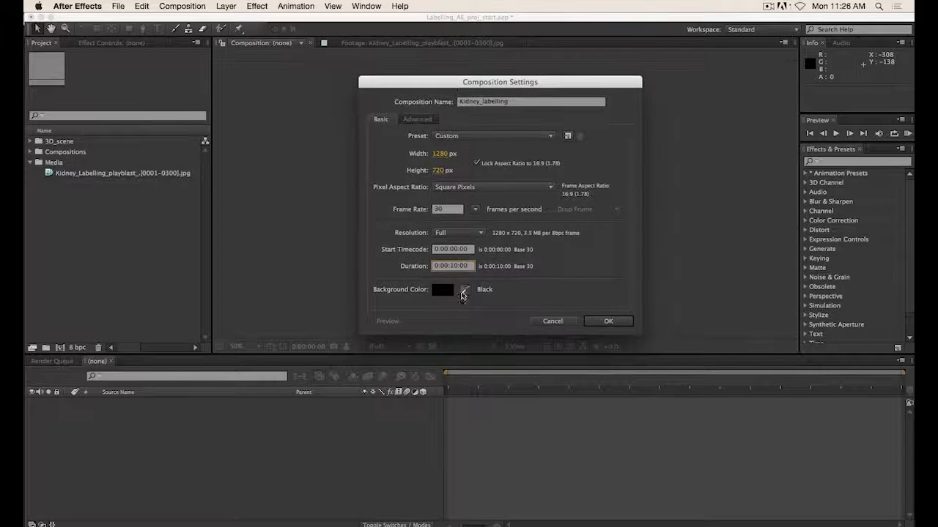
Check the first frame of Maya's timeline, keep the start timecode at 0:00:00:00 and create the Kidney_labelling composition
{"action": "left_click", "coordinate": [472, 249]}
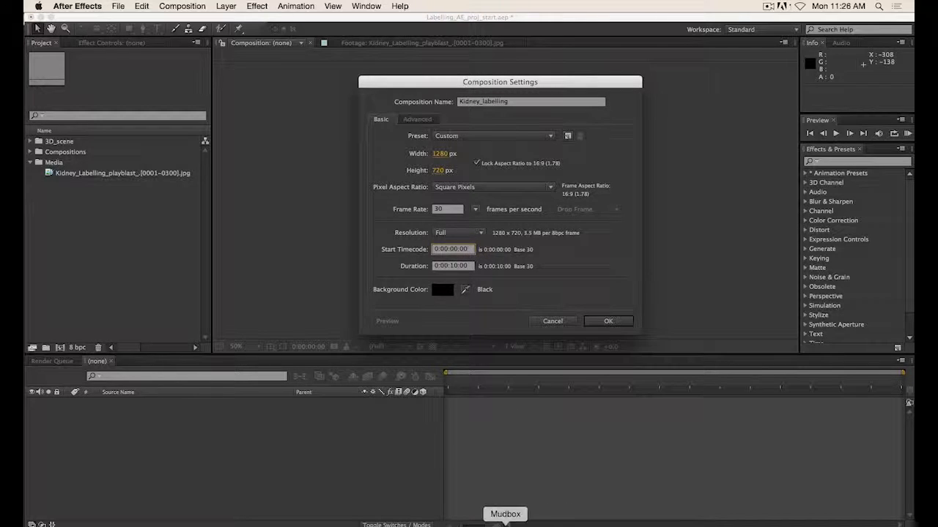
{"action": "left_click", "coordinate": [486, 522]}
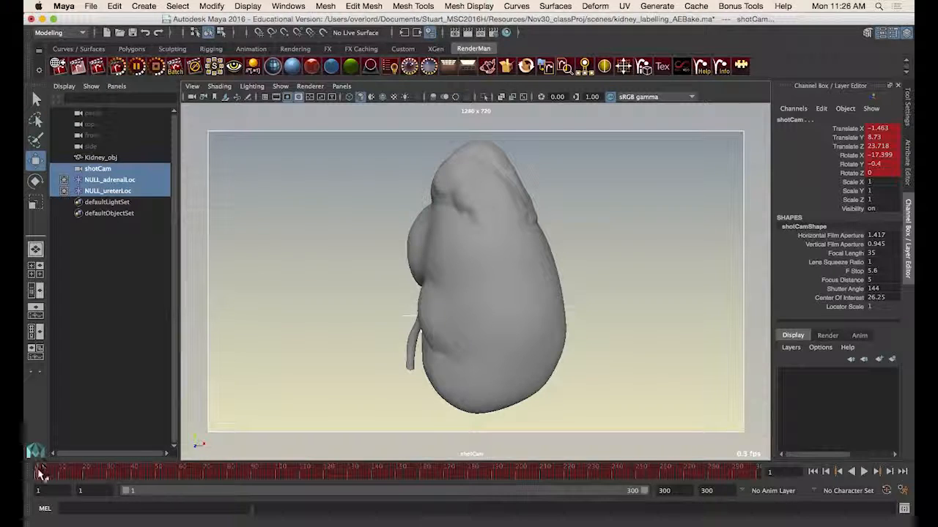
{"action": "left_click", "coordinate": [566, 523]}
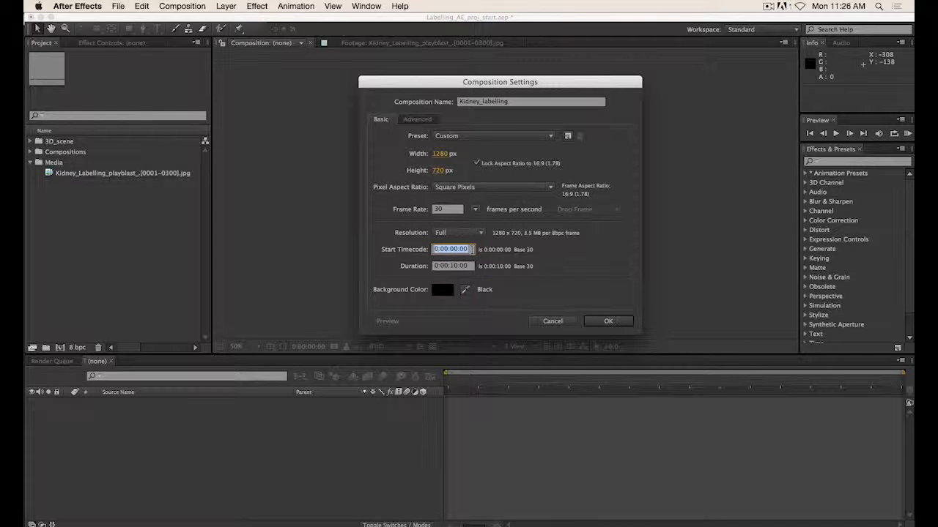
{"action": "left_click", "coordinate": [464, 249]}
{"action": "left_click", "coordinate": [607, 321]}
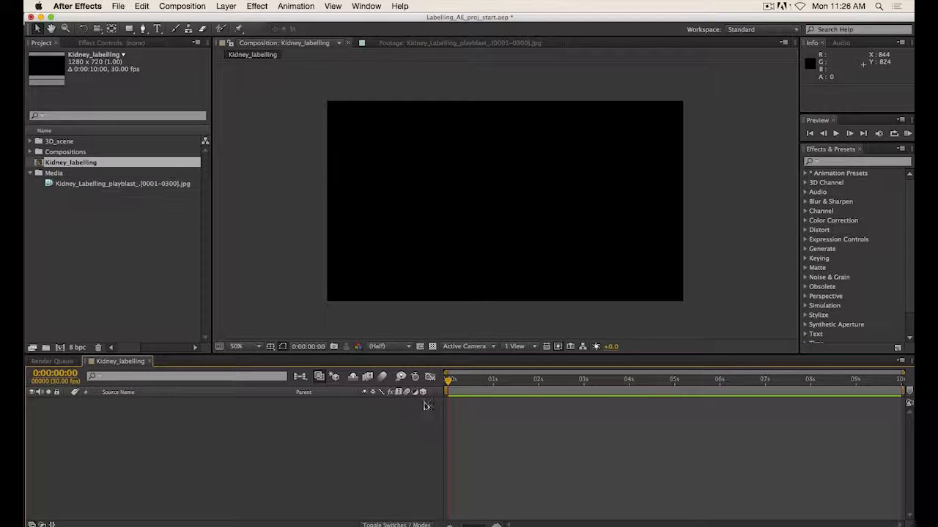
Scrub through the Kidney_labelling timeline and switch its time display from timecode to frames
{"action": "left_click_drag", "start_coordinate": [448, 380], "coordinate": [603, 380]}
{"action": "left_click_drag", "start_coordinate": [768, 381], "coordinate": [813, 380]}
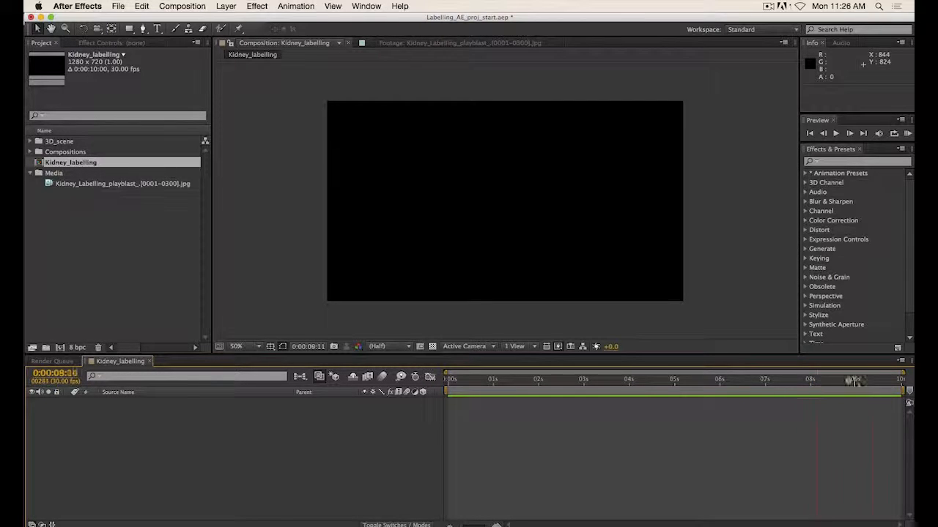
{"action": "left_click_drag", "start_coordinate": [872, 381], "coordinate": [854, 386]}
{"action": "left_click", "coordinate": [859, 381]}
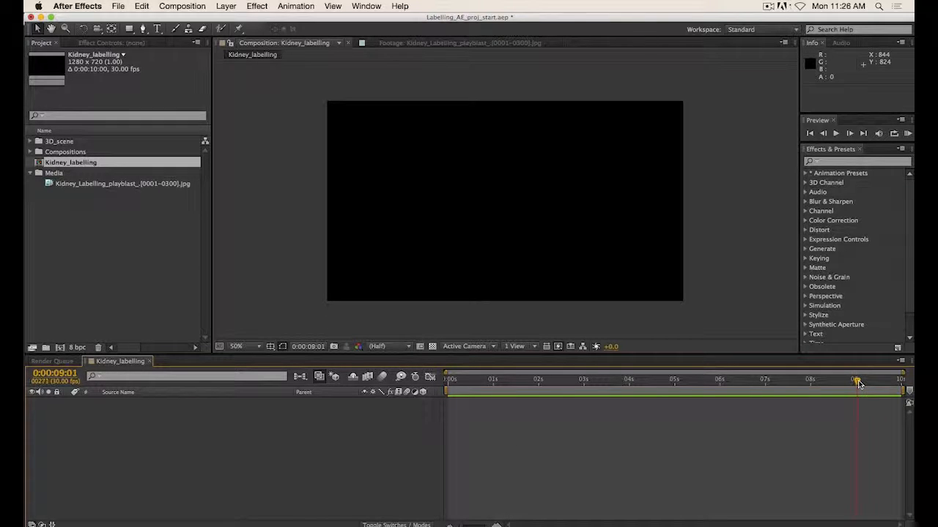
{"action": "left_click", "coordinate": [63, 374], "text": "super"}
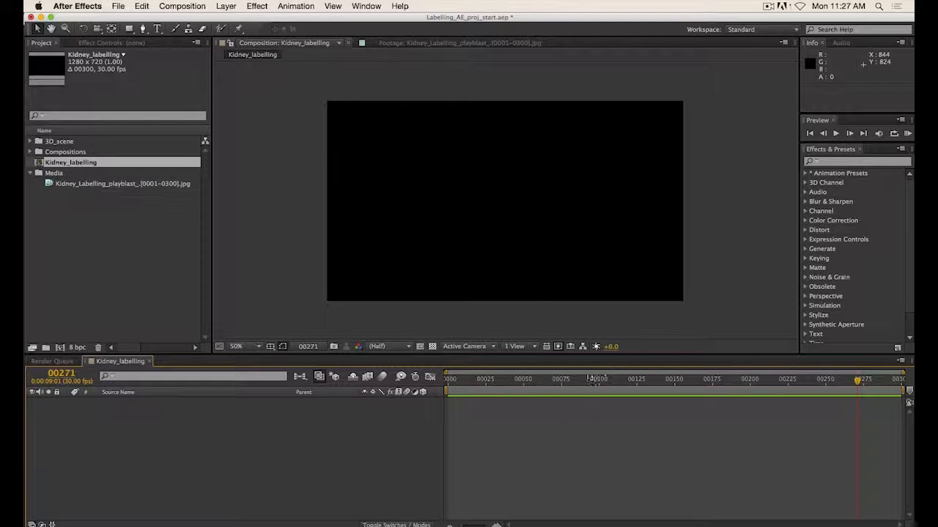
Scrub the composition's timeline from start to end and compare its first and last frames with the animation range in Maya
{"action": "left_click", "coordinate": [485, 380]}
{"action": "left_click_drag", "start_coordinate": [472, 382], "coordinate": [469, 382]}
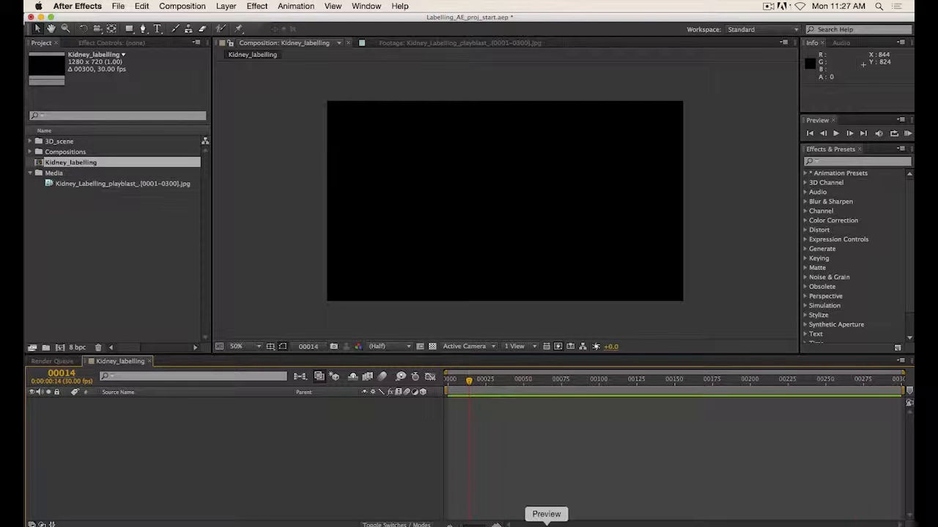
{"action": "left_click", "coordinate": [484, 520]}
{"action": "left_click_drag", "start_coordinate": [300, 480], "coordinate": [641, 479]}
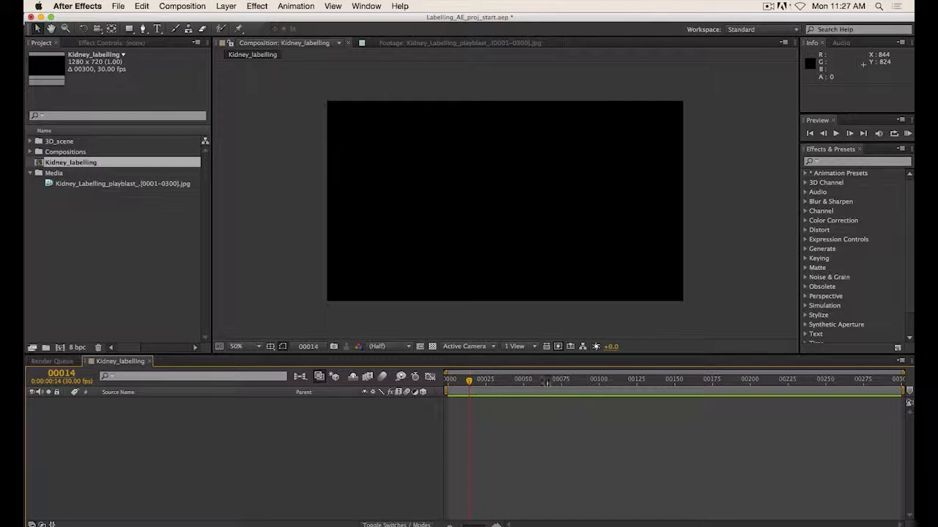
{"action": "left_click_drag", "start_coordinate": [546, 382], "coordinate": [828, 386]}
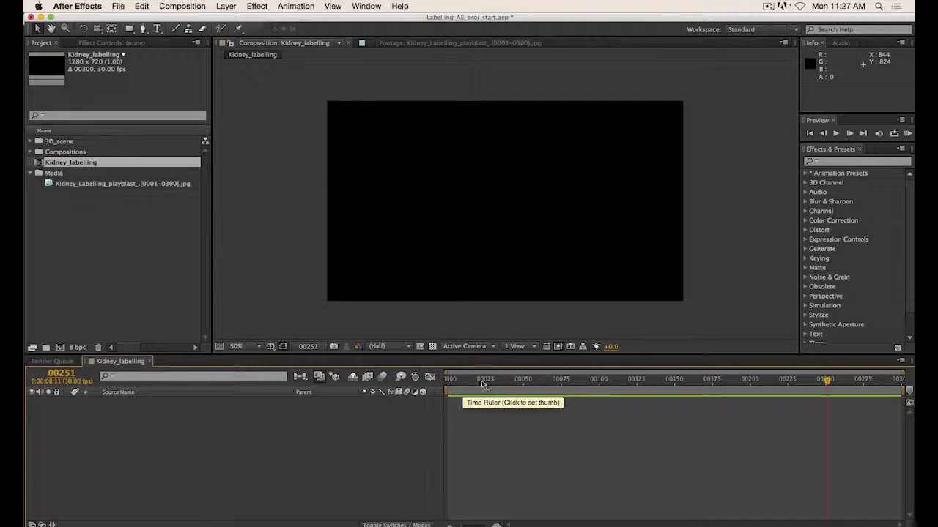
{"action": "left_click_drag", "start_coordinate": [482, 382], "coordinate": [436, 390]}
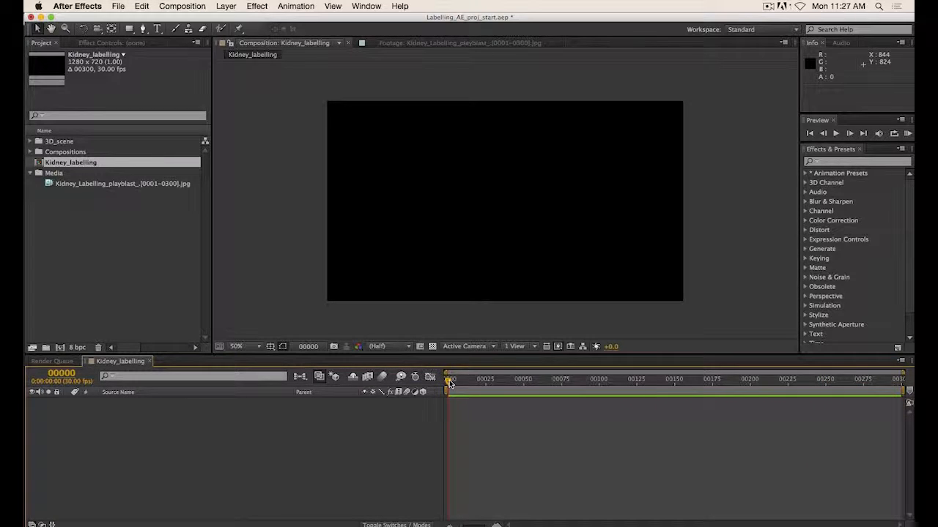
{"action": "left_click_drag", "start_coordinate": [449, 382], "coordinate": [912, 384]}
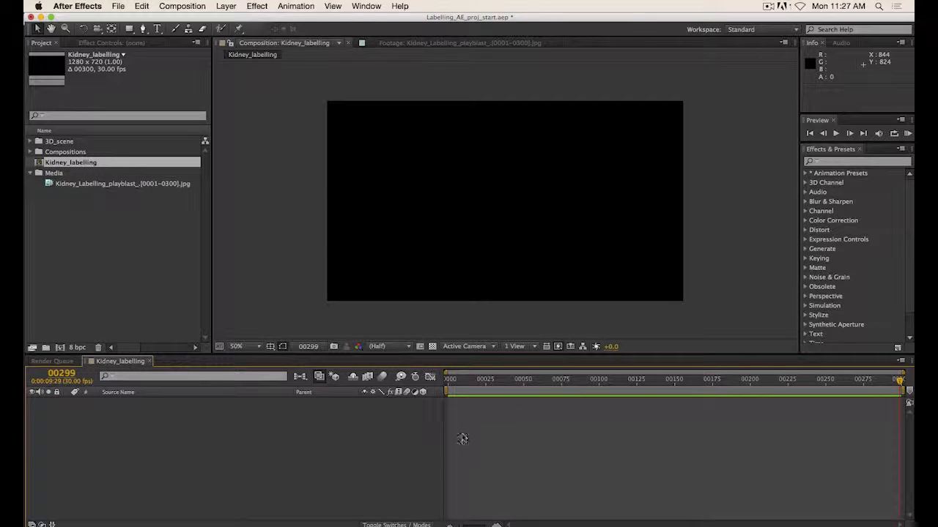
{"action": "left_click", "coordinate": [484, 525]}
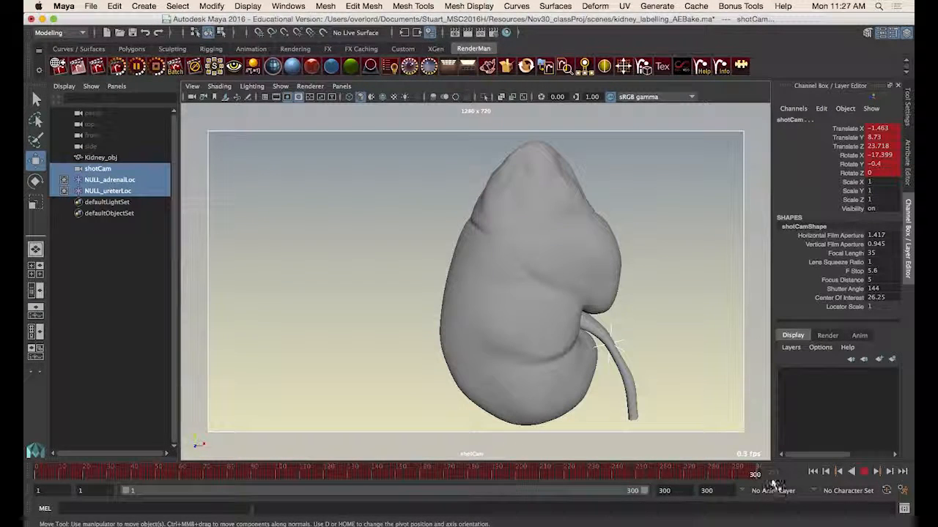
{"action": "left_click", "coordinate": [566, 525]}
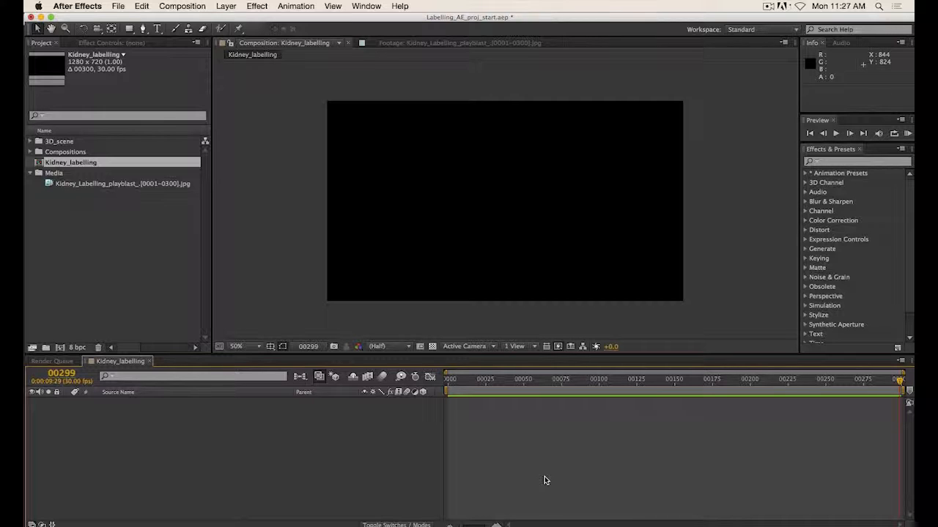
{"action": "left_click_drag", "start_coordinate": [555, 381], "coordinate": [561, 382]}
{"action": "left_click", "coordinate": [76, 288]}
{"action": "left_click", "coordinate": [60, 347]}
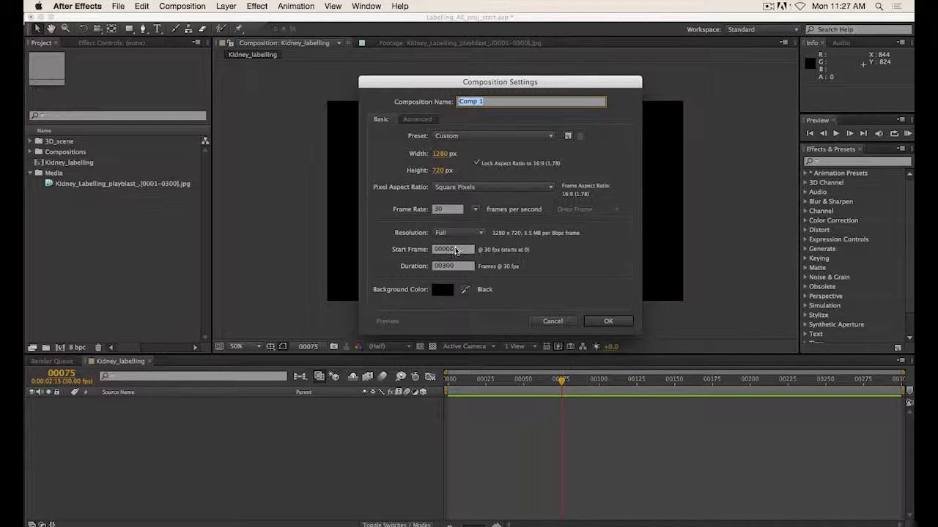
{"action": "left_click", "coordinate": [456, 250]}
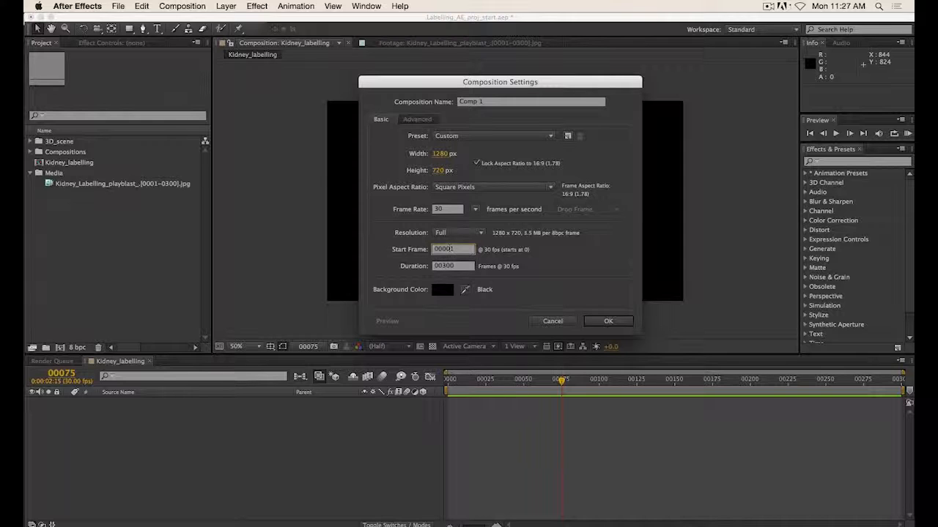
{"action": "left_click", "coordinate": [462, 268]}
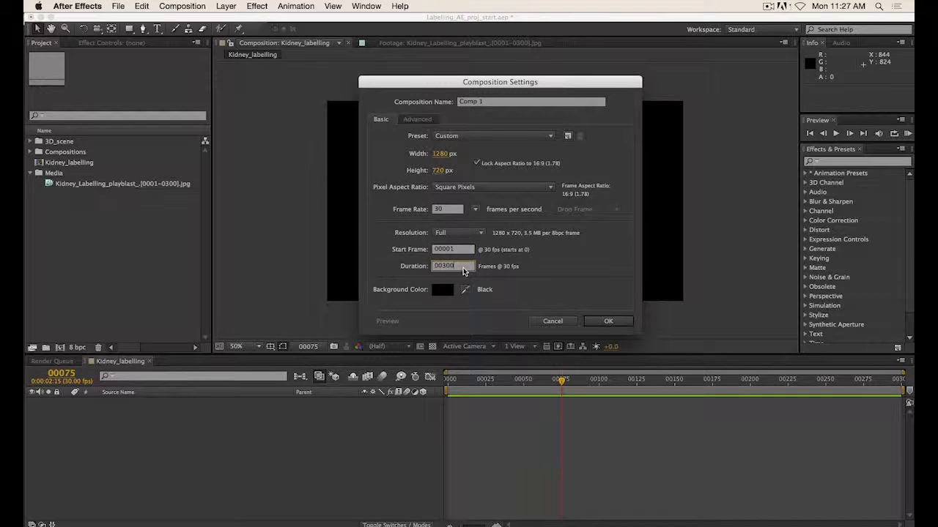
{"action": "left_click", "coordinate": [553, 322]}
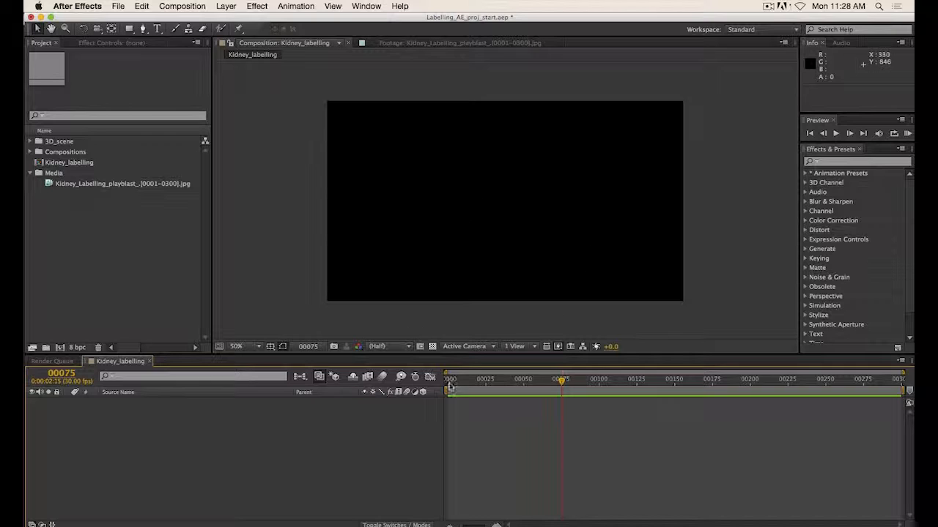
Add the Kidney_Labelling_playblast_ image sequence to the composition at frame 00000 and compare its framing with Maya's resolution gate
{"action": "key", "text": "Home"}
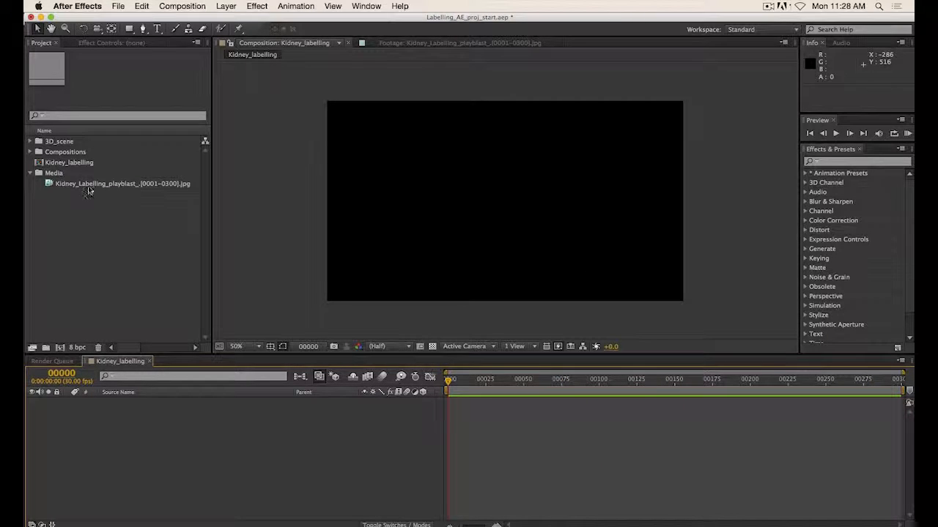
{"action": "left_click_drag", "start_coordinate": [76, 188], "coordinate": [134, 451]}
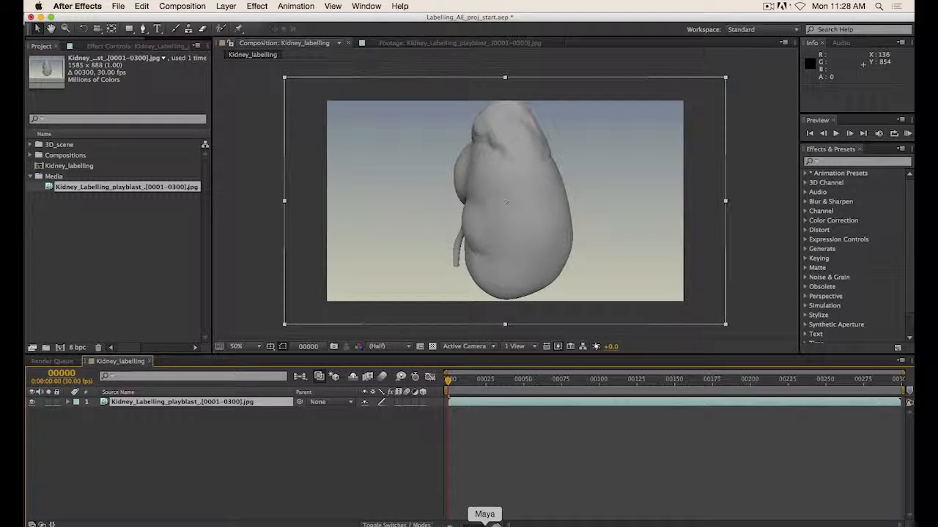
{"action": "left_click", "coordinate": [482, 521]}
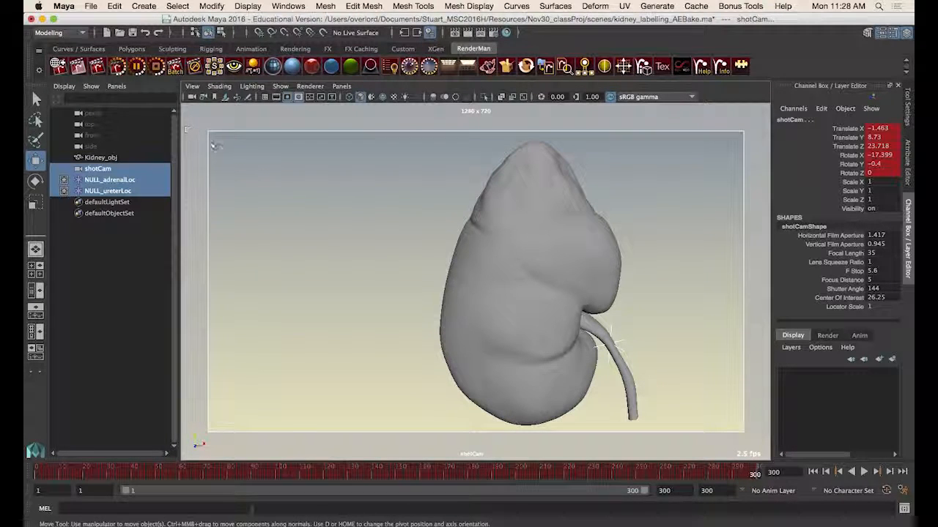
{"action": "left_click", "coordinate": [567, 523]}
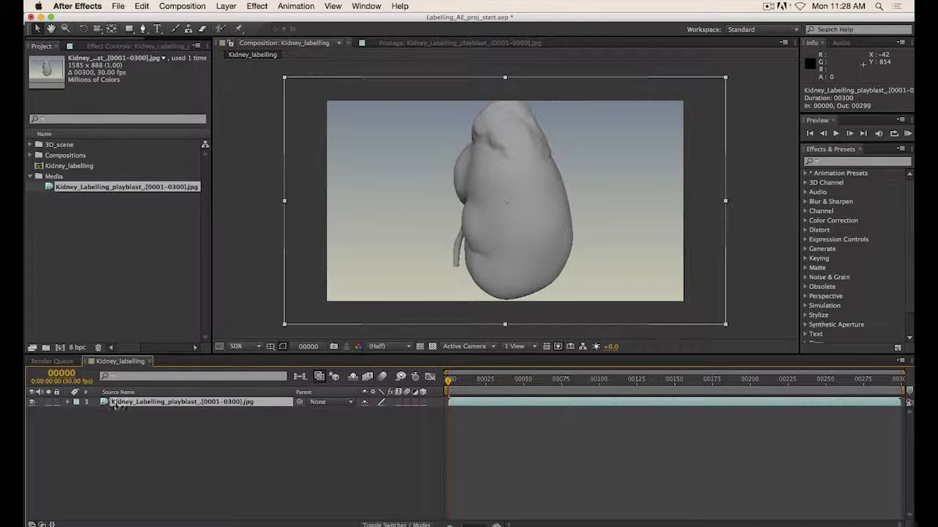
Reveal the playblast layer's transform properties and set its scale to 89% to match the resolution gate to the composition frame
{"action": "key", "text": "s"}
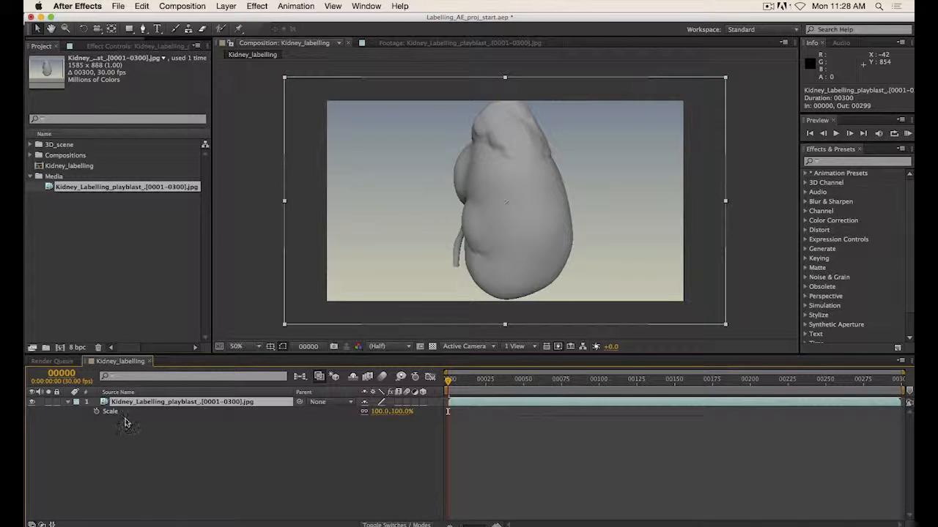
{"action": "left_click", "coordinate": [68, 403]}
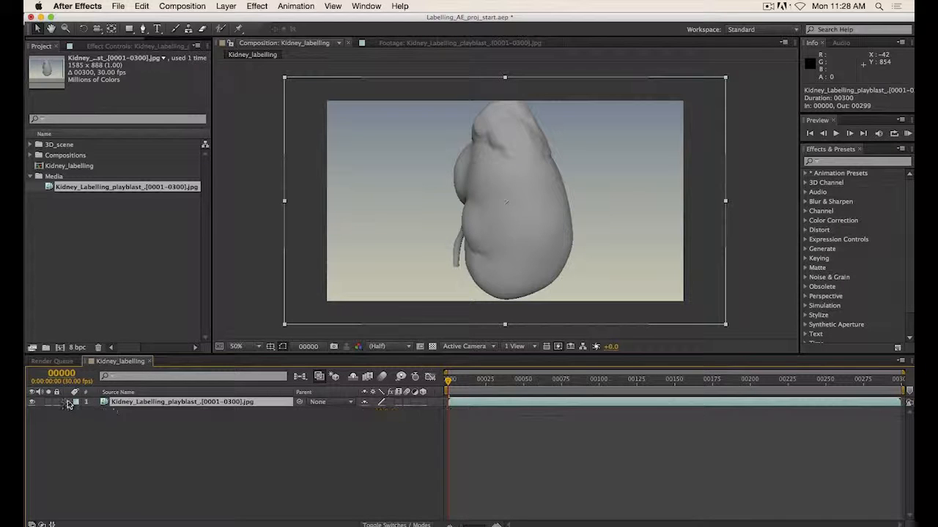
{"action": "left_click", "coordinate": [67, 403]}
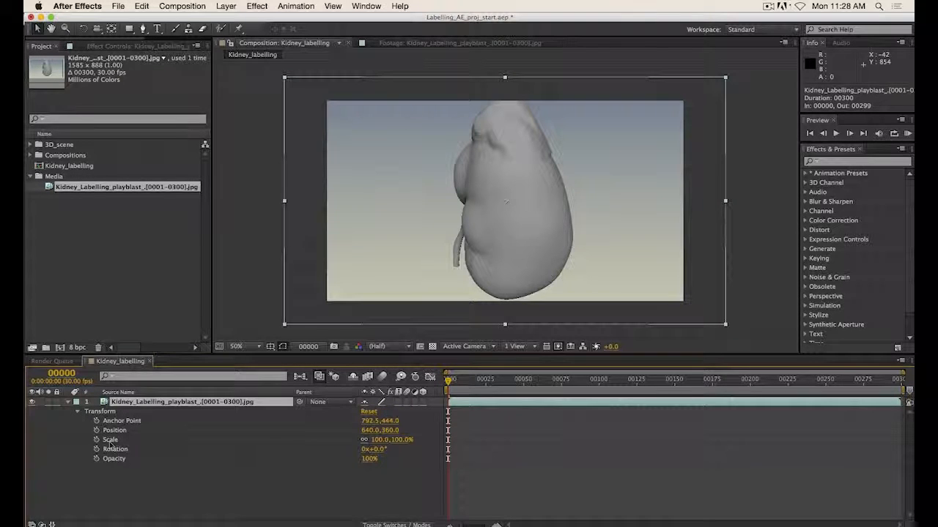
{"action": "left_click_drag", "start_coordinate": [403, 439], "coordinate": [399, 440]}
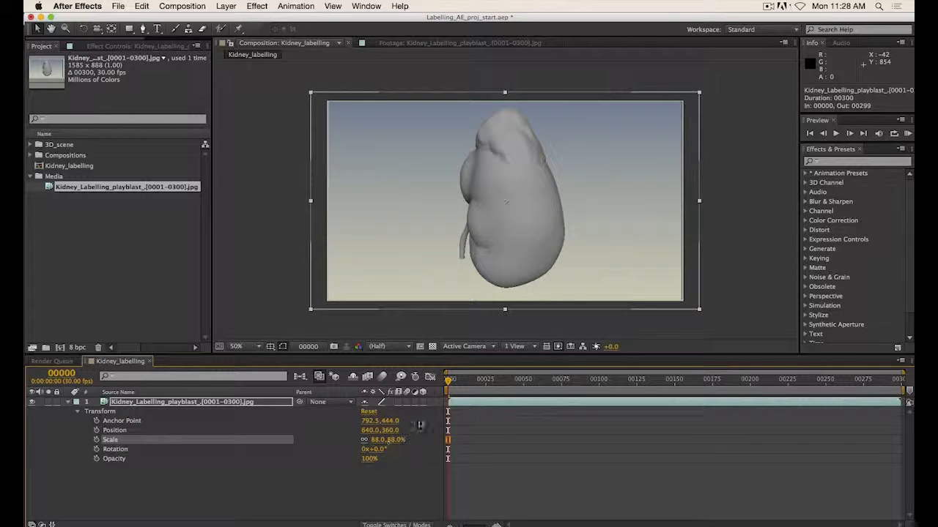
{"action": "left_click", "coordinate": [395, 440]}
{"action": "type", "text": "89"}
{"action": "key", "text": "Return"}
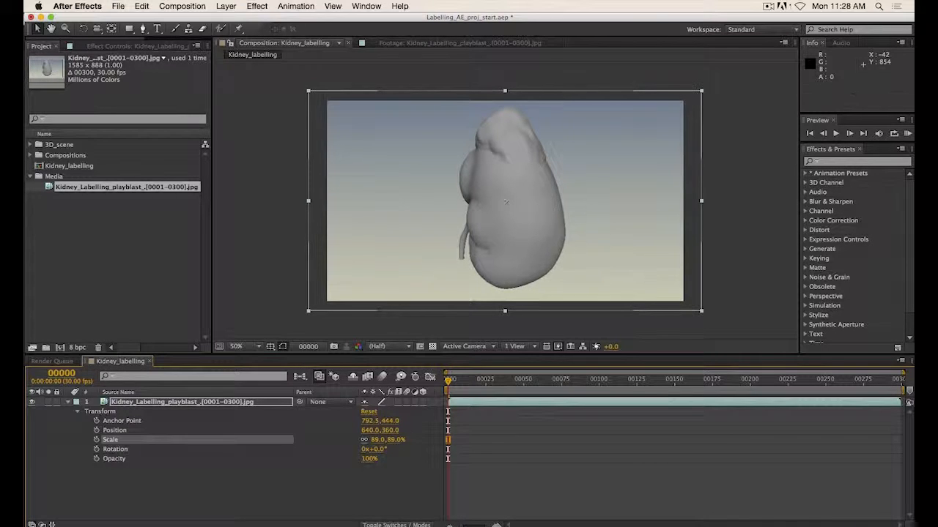
Inspect the scaled playblast's edges against the composition frame, then deselect the layer and collapse its properties
{"action": "scroll", "coordinate": [623, 253], "scroll_direction": "up", "scroll_amount": 1}
{"action": "left_click_drag", "start_coordinate": [693, 180], "coordinate": [561, 272]}
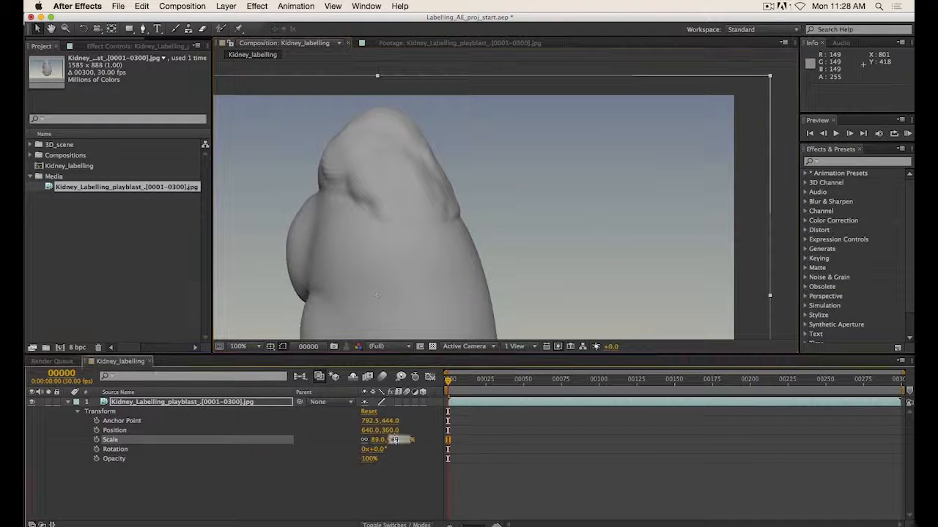
{"action": "scroll", "coordinate": [535, 256], "scroll_direction": "down", "scroll_amount": 1}
{"action": "left_click_drag", "start_coordinate": [507, 269], "coordinate": [536, 236]}
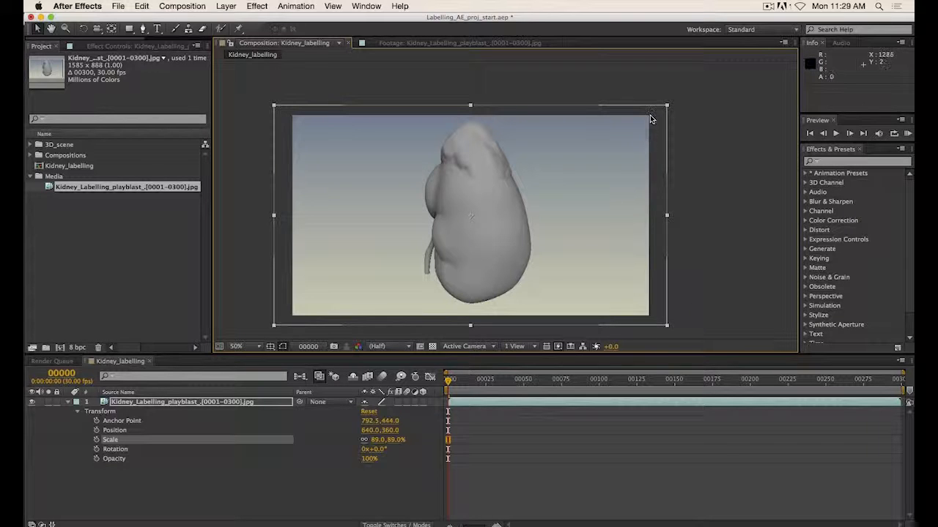
{"action": "left_click", "coordinate": [726, 217]}
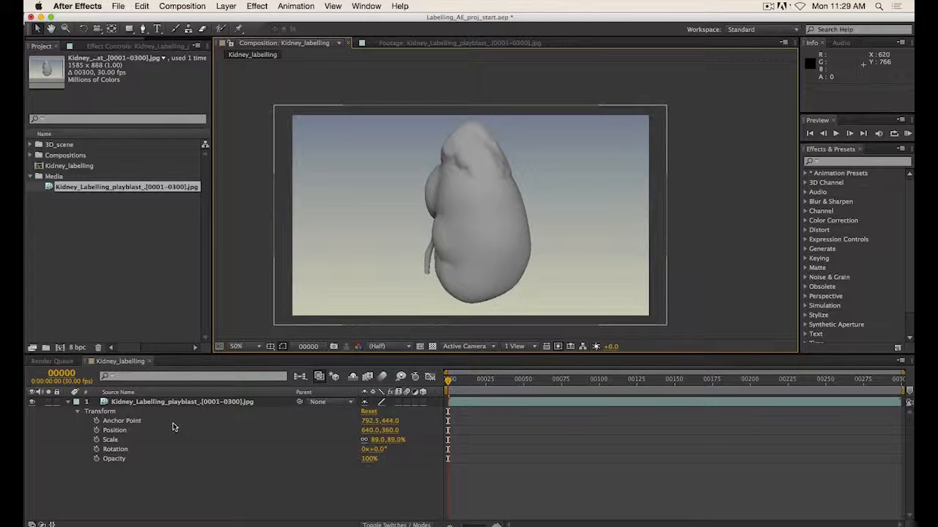
{"action": "left_click", "coordinate": [69, 403]}
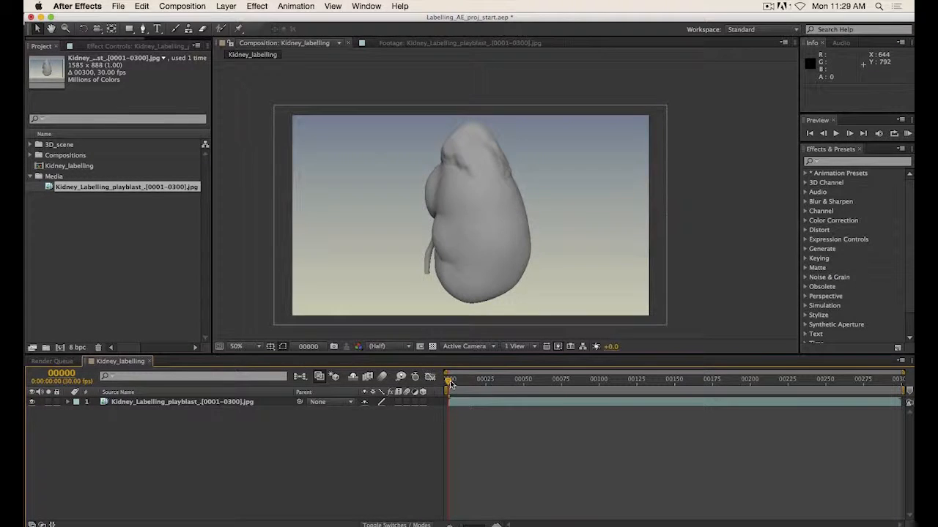
Import the Maya scene kidney_labelling_AEBake.ma from the Nov30_classProj scenes folder into the project's 3D_scene folder
{"action": "left_click_drag", "start_coordinate": [450, 383], "coordinate": [388, 396]}
{"action": "left_click", "coordinate": [52, 145]}
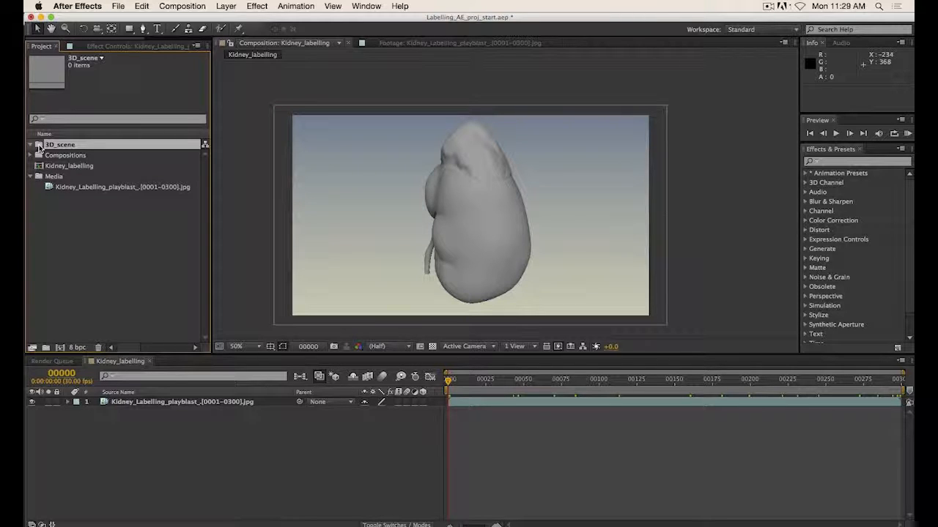
{"action": "key", "text": "super+i"}
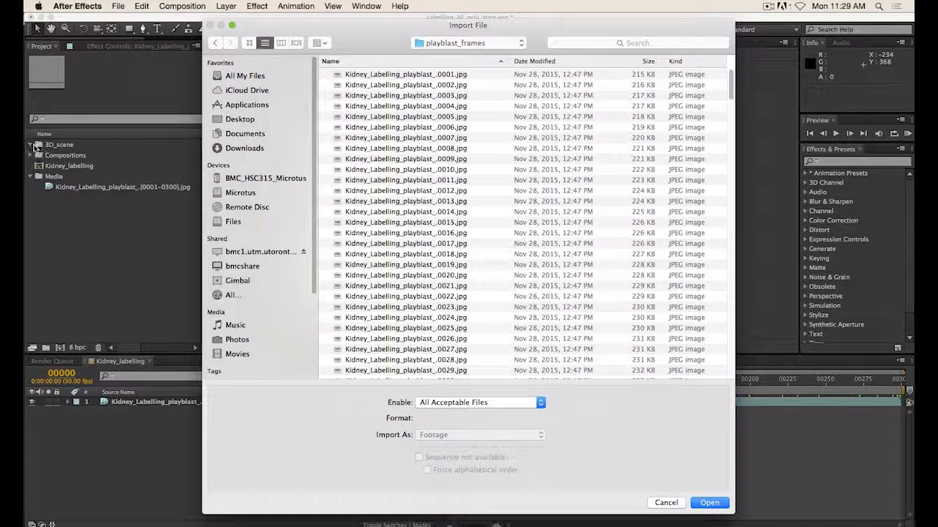
{"action": "left_click", "coordinate": [517, 44]}
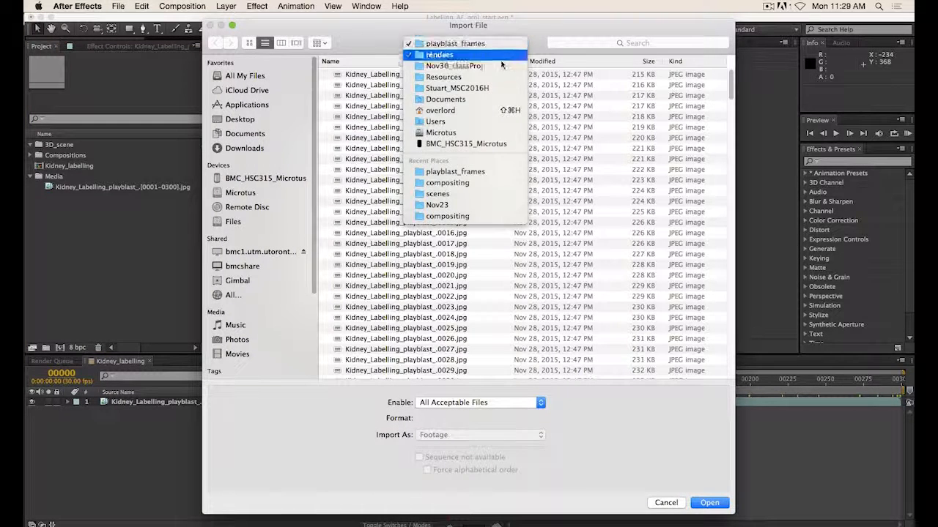
{"action": "left_click", "coordinate": [498, 67]}
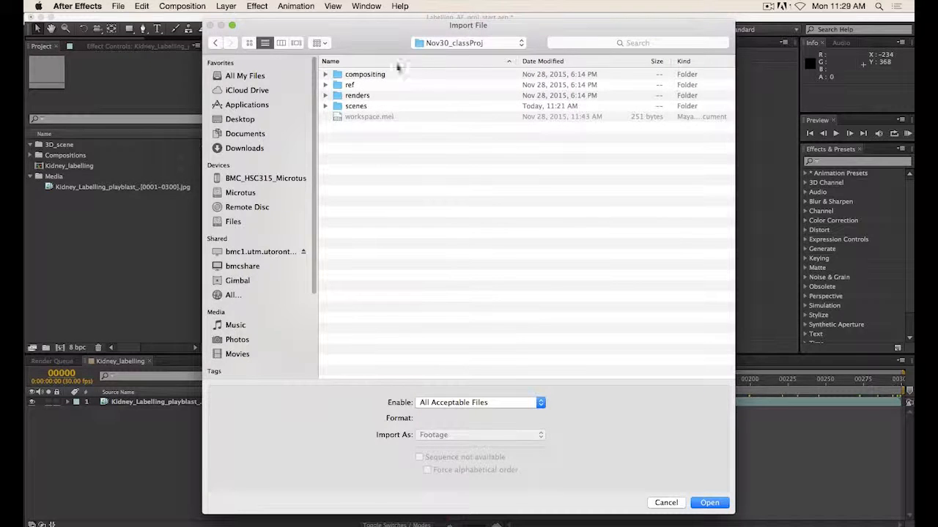
{"action": "double_click", "coordinate": [355, 106]}
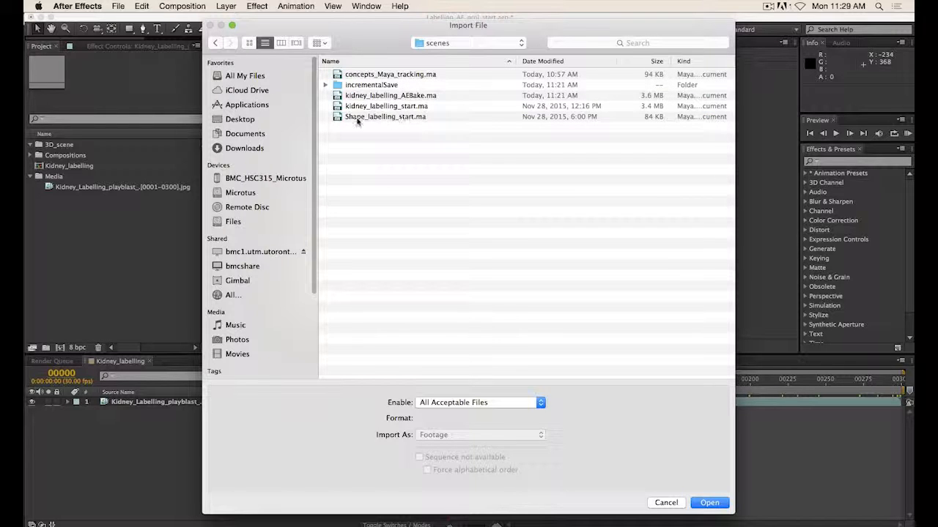
{"action": "left_click", "coordinate": [335, 96]}
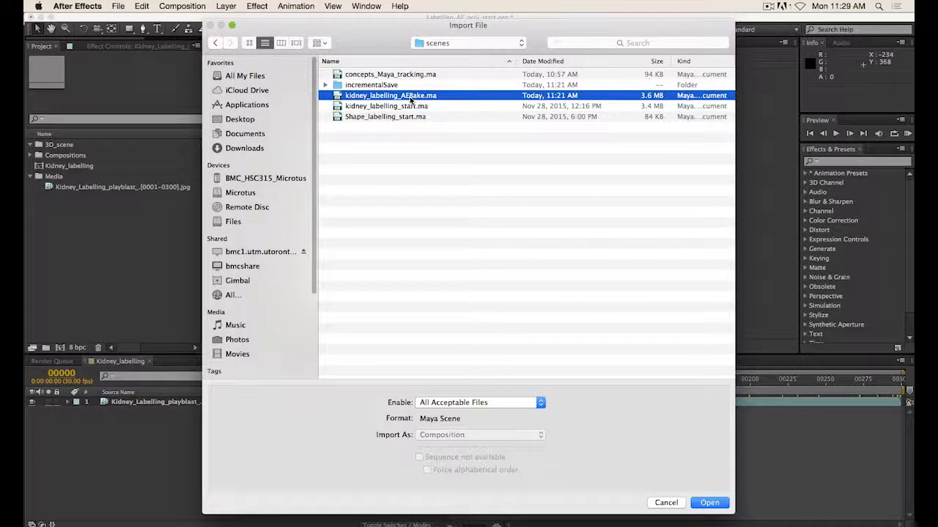
{"action": "left_click", "coordinate": [710, 503]}
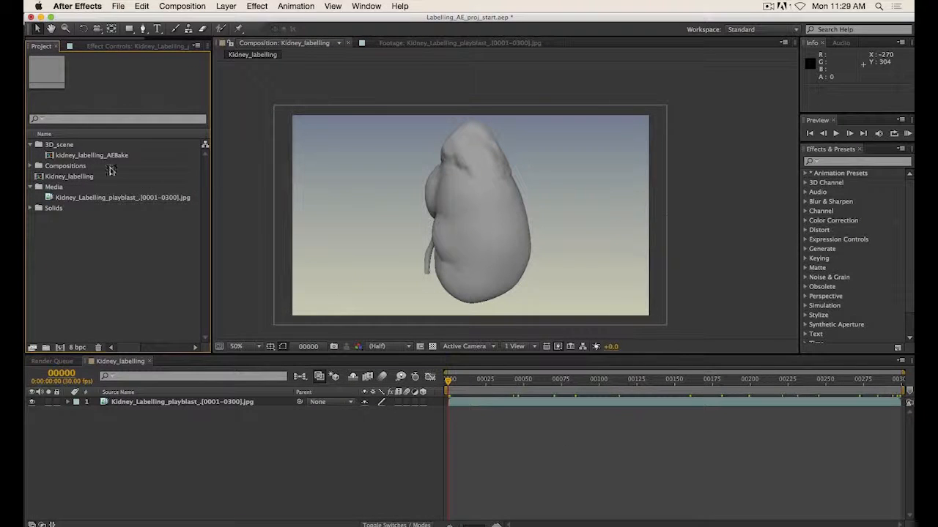
Open the imported kidney_labelling_AEBake composition and examine its shotCamShape camera, adrenal null and ureter null layers one by one
{"action": "left_click", "coordinate": [66, 156]}
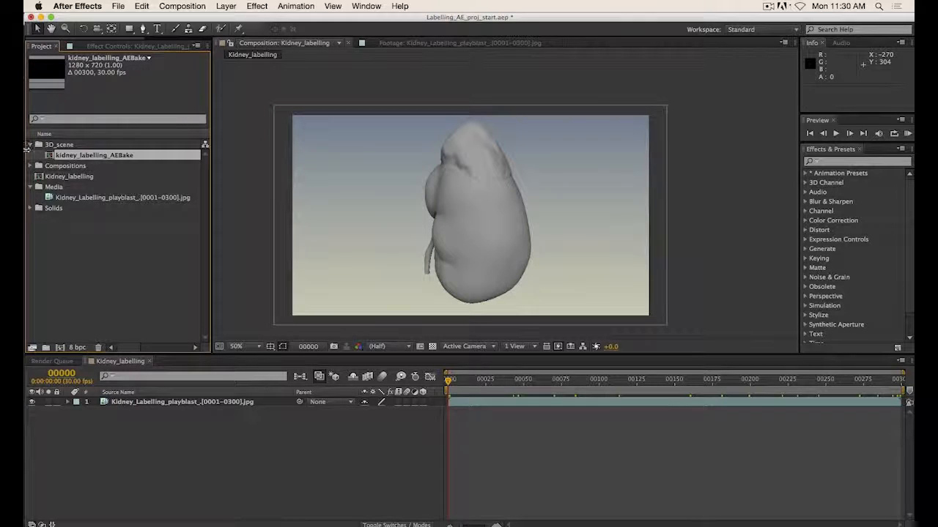
{"action": "double_click", "coordinate": [50, 158]}
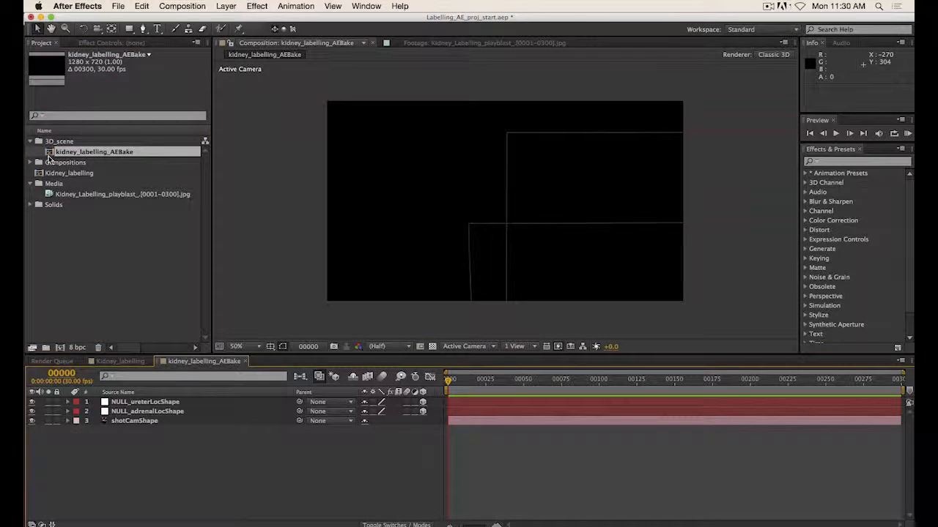
{"action": "left_click", "coordinate": [144, 422]}
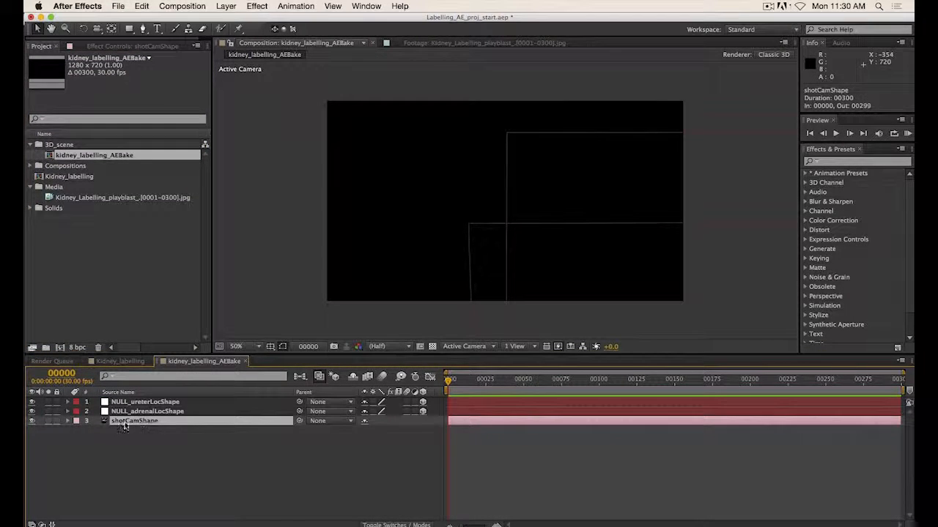
{"action": "left_click", "coordinate": [153, 413]}
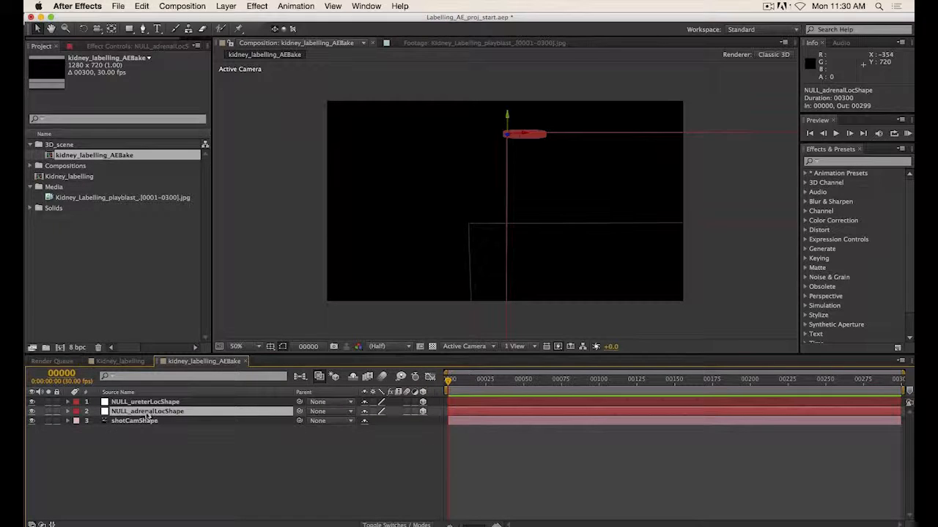
{"action": "left_click", "coordinate": [161, 403]}
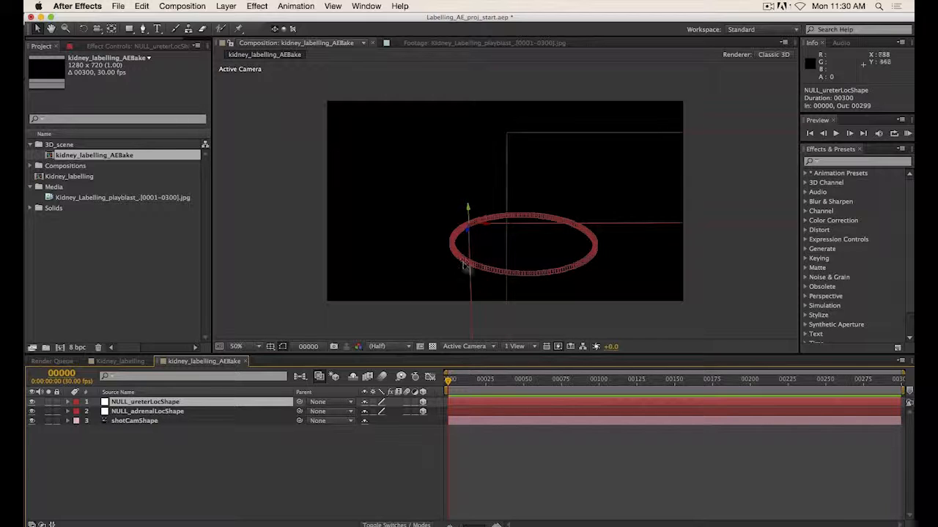
Play the Kidney_labelling playblast and compare its motion with the adrenal and ureter nulls in the kidney_labelling_AEBake composition
{"action": "left_click", "coordinate": [117, 367]}
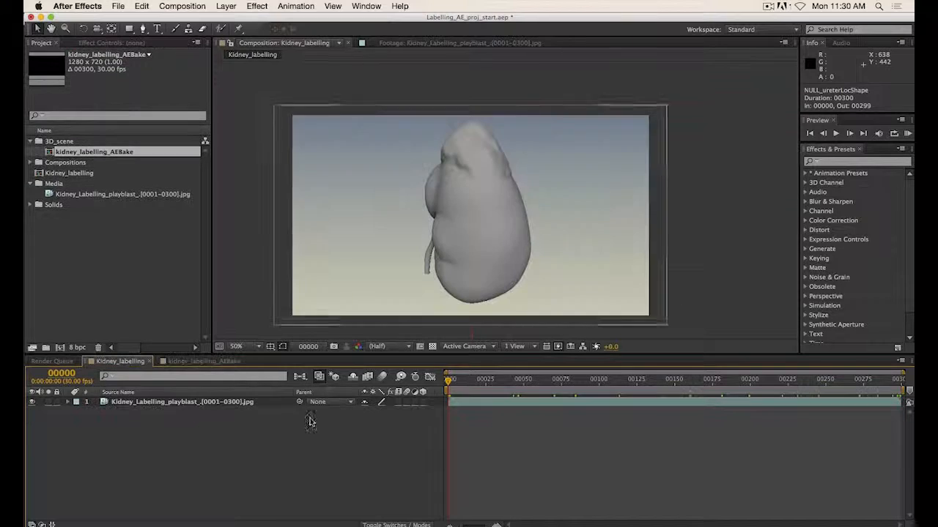
{"action": "key", "text": "space"}
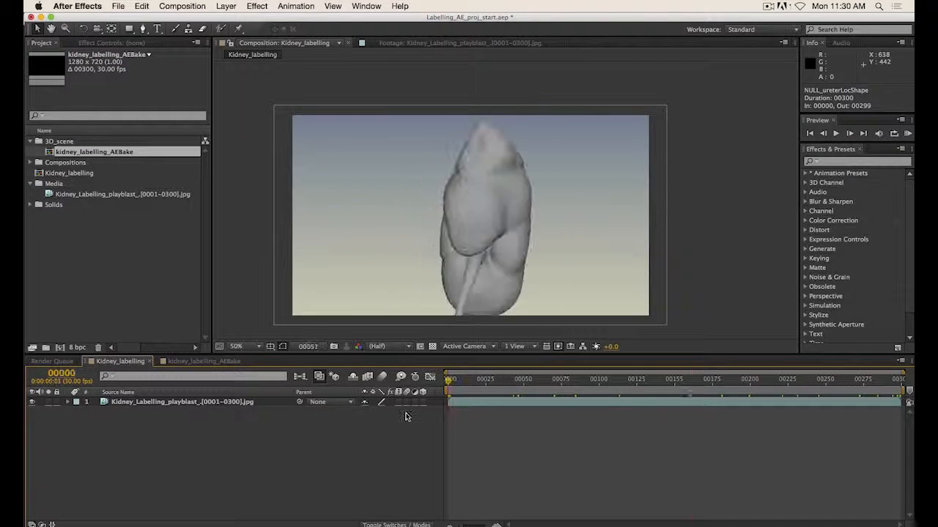
{"action": "left_click", "coordinate": [212, 361]}
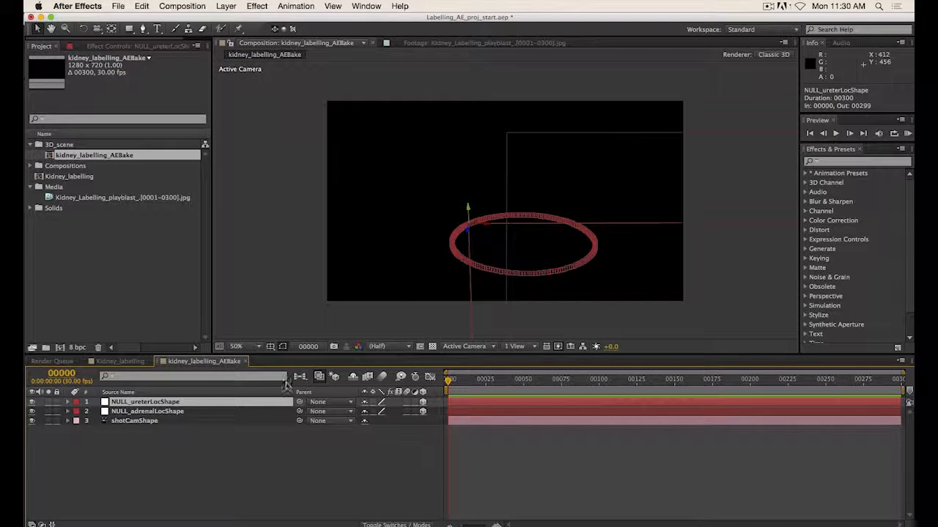
{"action": "left_click", "coordinate": [158, 411]}
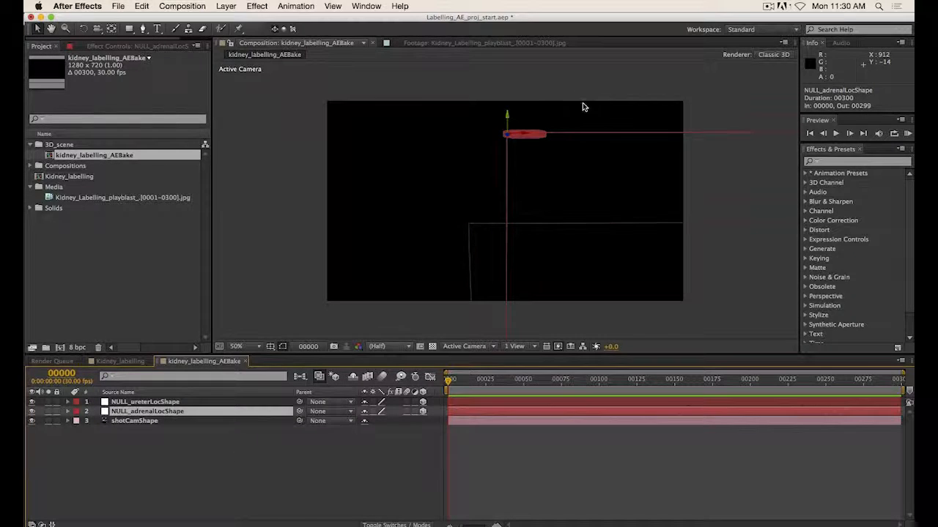
{"action": "left_click", "coordinate": [150, 402]}
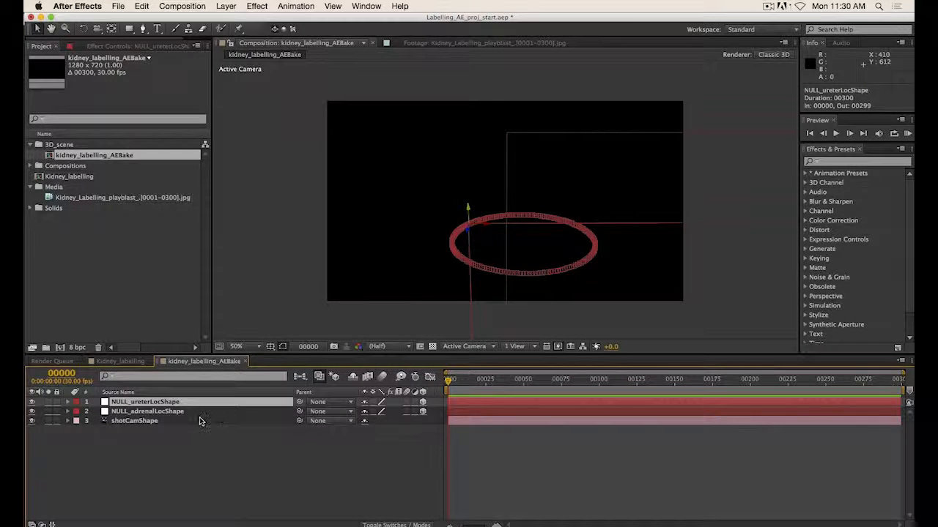
View the adrenal null on its own, then inspect the shotCamShape camera's settings without changing them
{"action": "double_click", "coordinate": [155, 411]}
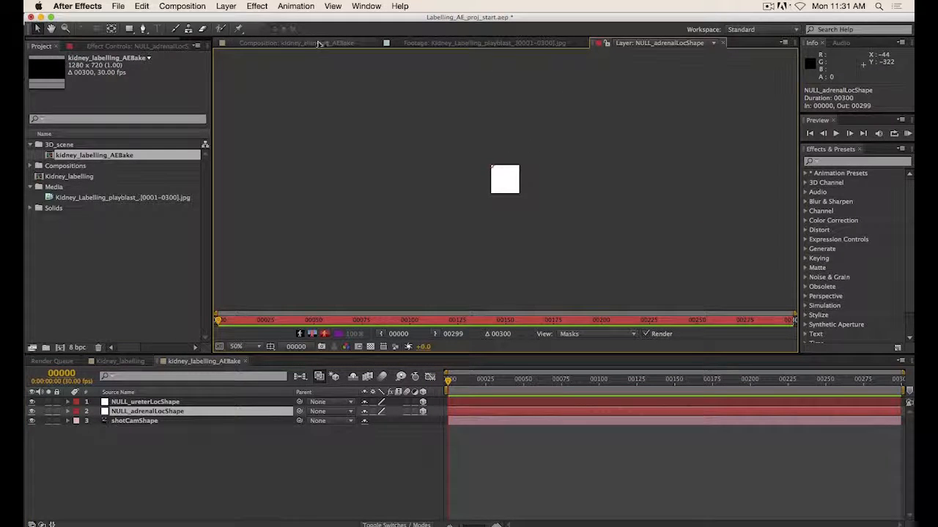
{"action": "left_click", "coordinate": [274, 43]}
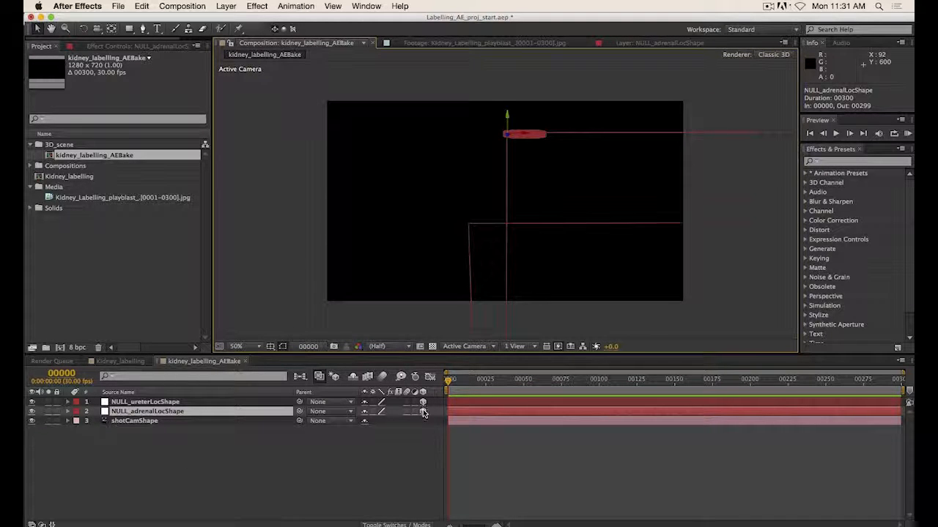
{"action": "double_click", "coordinate": [129, 421]}
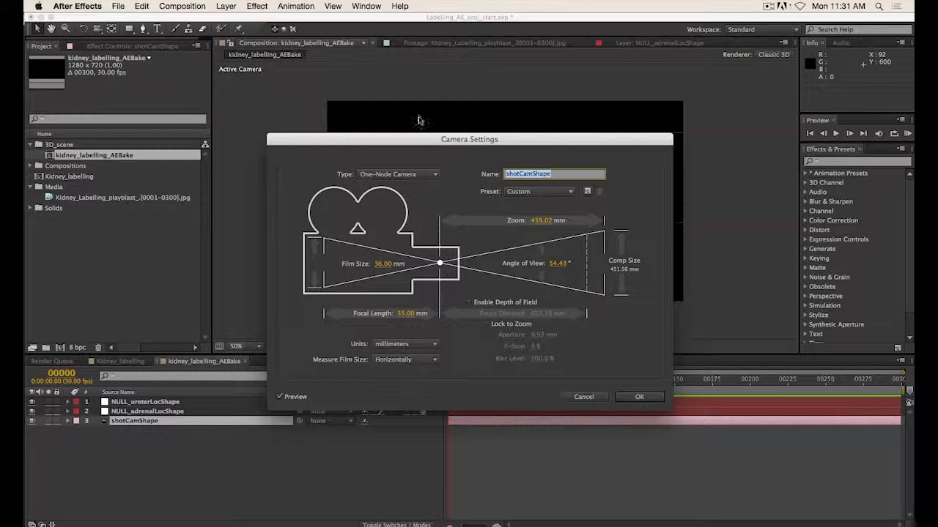
{"action": "left_click_drag", "start_coordinate": [463, 141], "coordinate": [485, 116]}
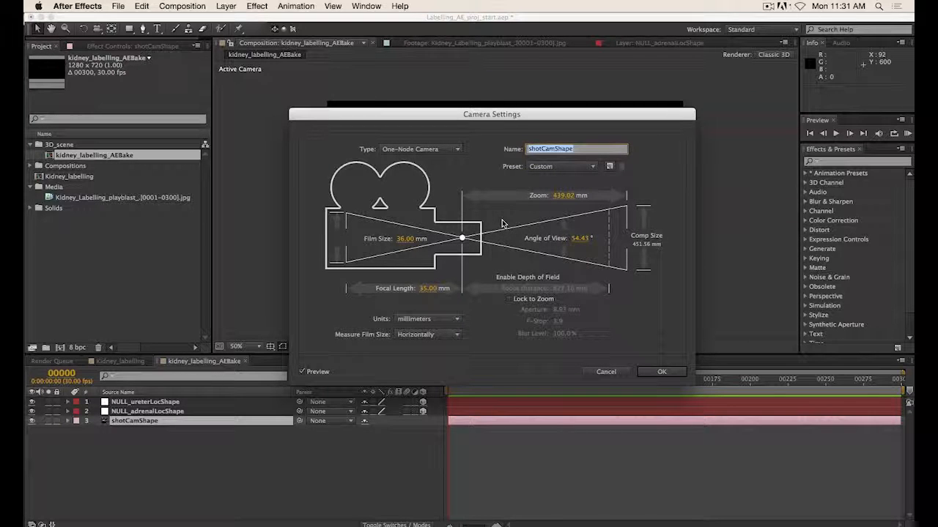
{"action": "left_click_drag", "start_coordinate": [455, 122], "coordinate": [453, 98]}
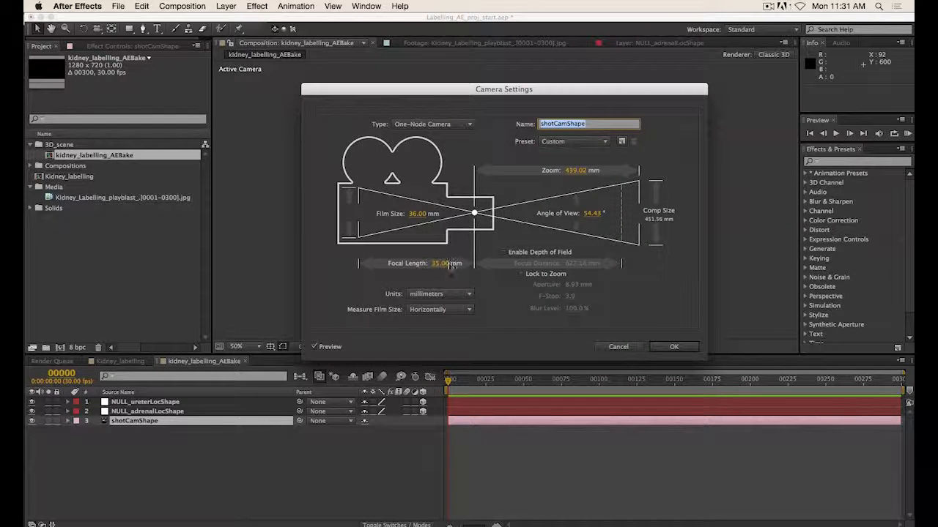
{"action": "left_click", "coordinate": [618, 347]}
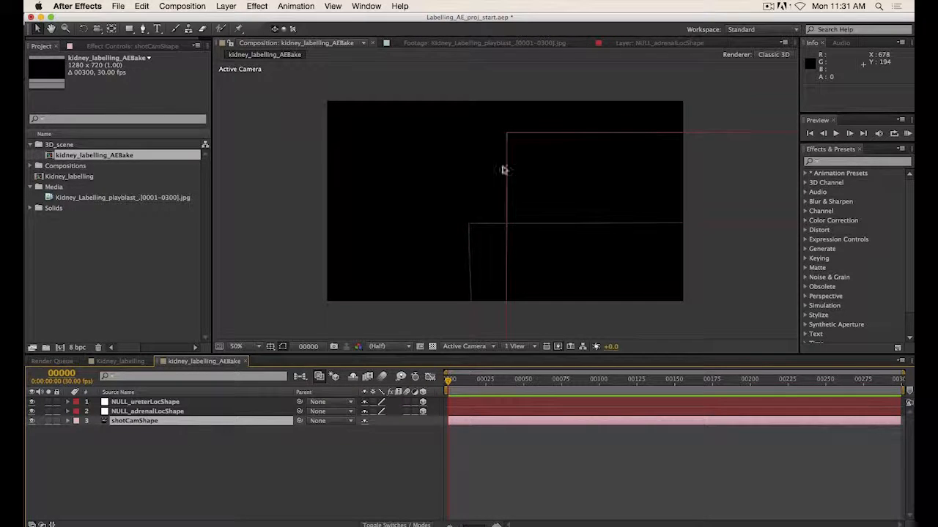
Reveal the scale of the ureter and adrenal null layers together, preview their motion, and set both scales to 1%
{"action": "left_click", "coordinate": [153, 412]}
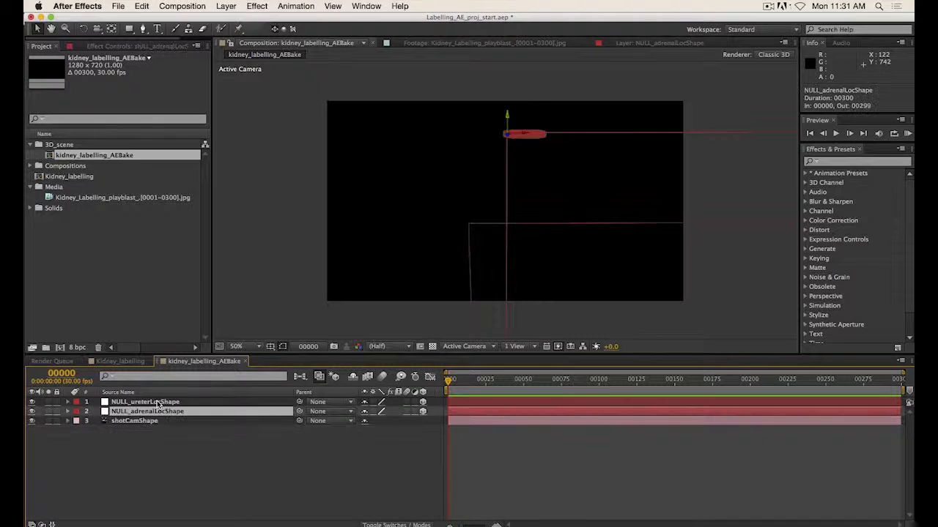
{"action": "left_click", "coordinate": [157, 403], "text": "shift"}
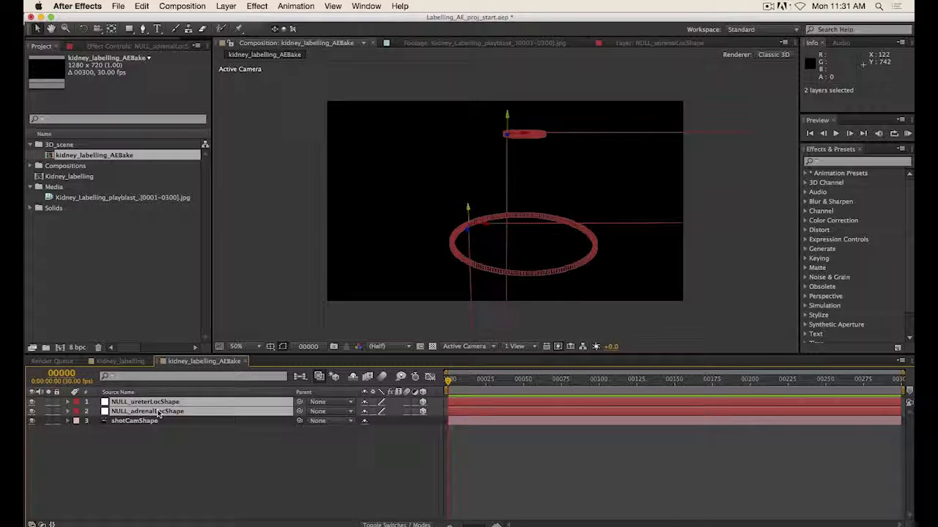
{"action": "key", "text": "s"}
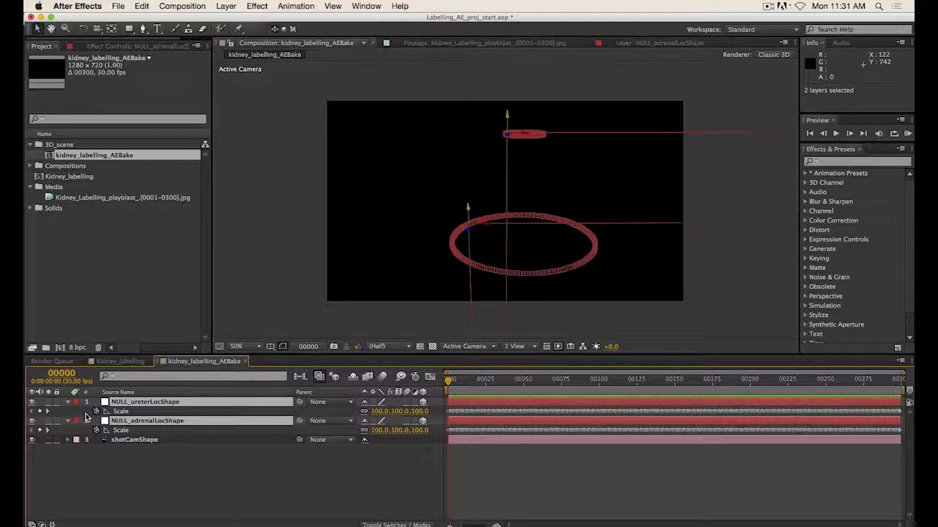
{"action": "key", "text": "space"}
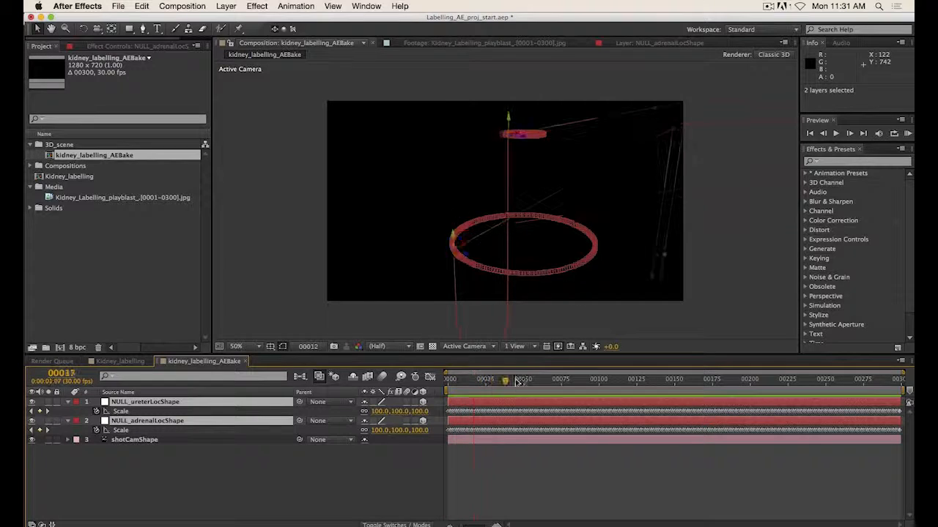
{"action": "key", "text": "space"}
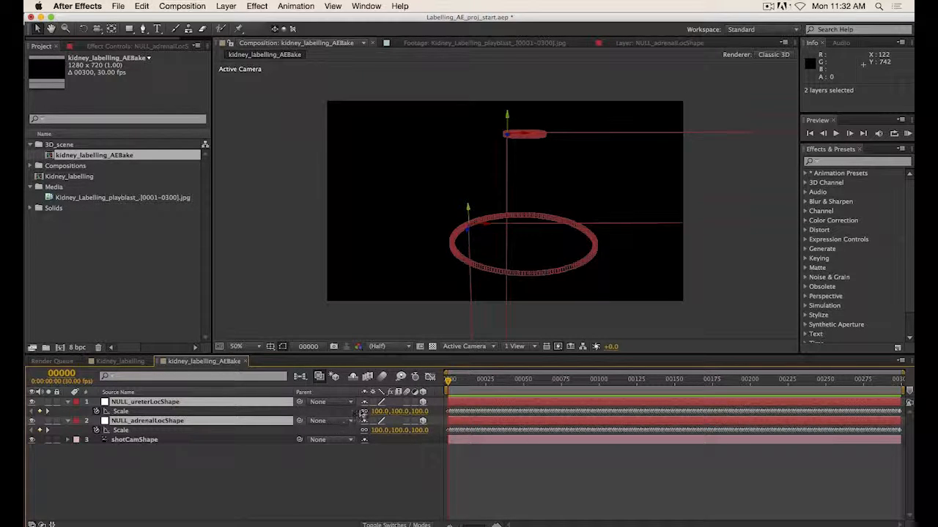
{"action": "left_click", "coordinate": [377, 411]}
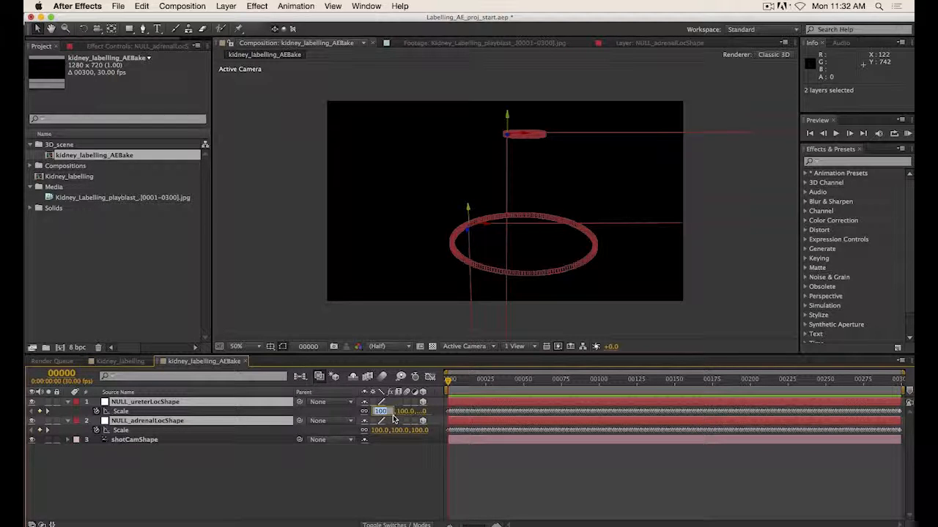
{"action": "type", "text": "10"}
{"action": "key", "text": "Return"}
Remove the scale keyframes from both null layers, scrub the timeline to check their size, and deselect the layers
{"action": "mouse_move", "coordinate": [449, 382]}
{"action": "left_mouse_down"}
{"action": "mouse_move", "coordinate": [464, 384]}
{"action": "mouse_move", "coordinate": [443, 384]}
{"action": "left_mouse_up"}
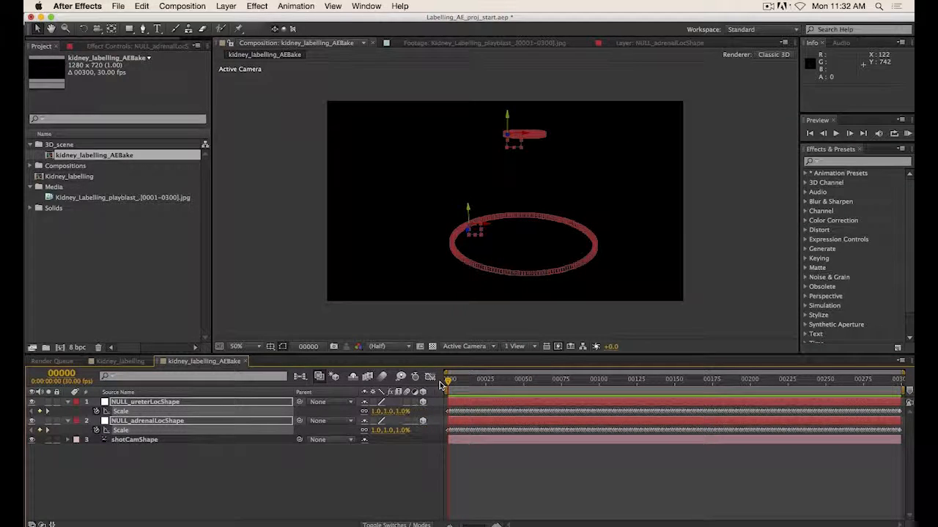
{"action": "left_click", "coordinate": [96, 413]}
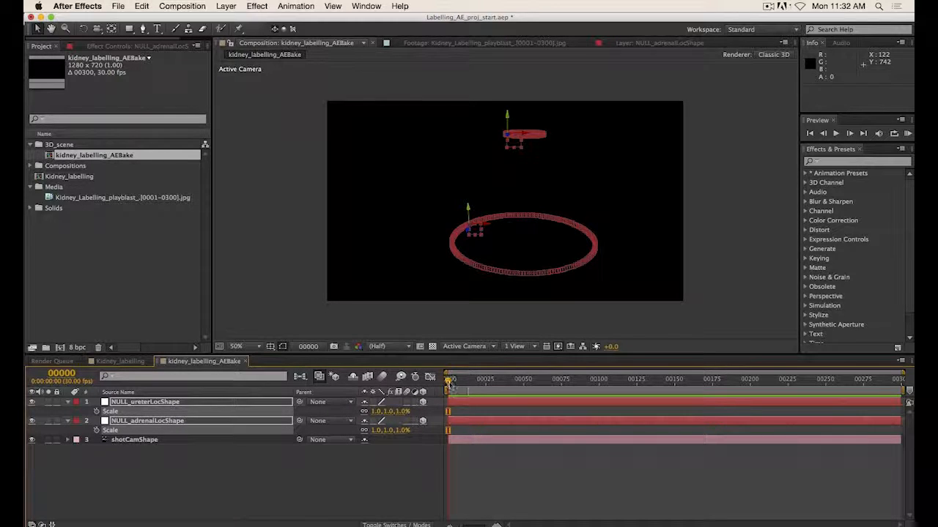
{"action": "left_click_drag", "start_coordinate": [449, 383], "coordinate": [435, 440]}
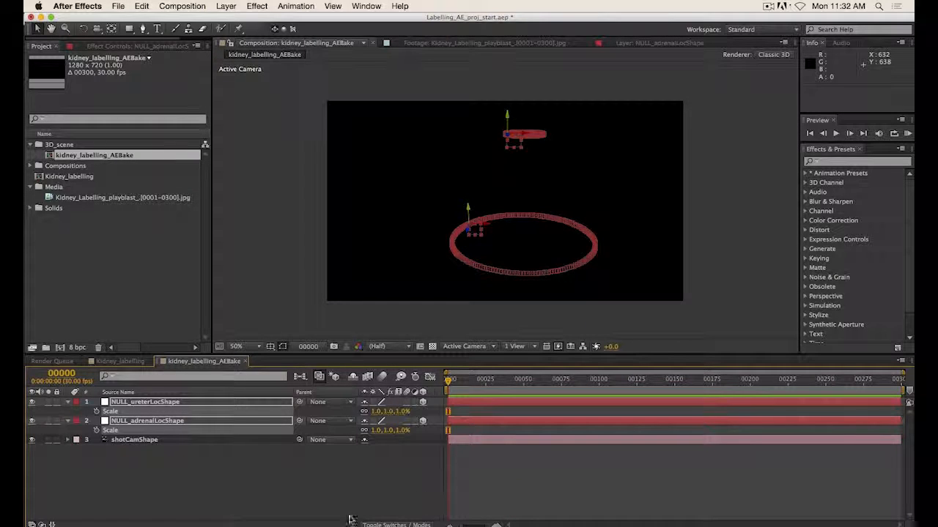
{"action": "left_click", "coordinate": [356, 454]}
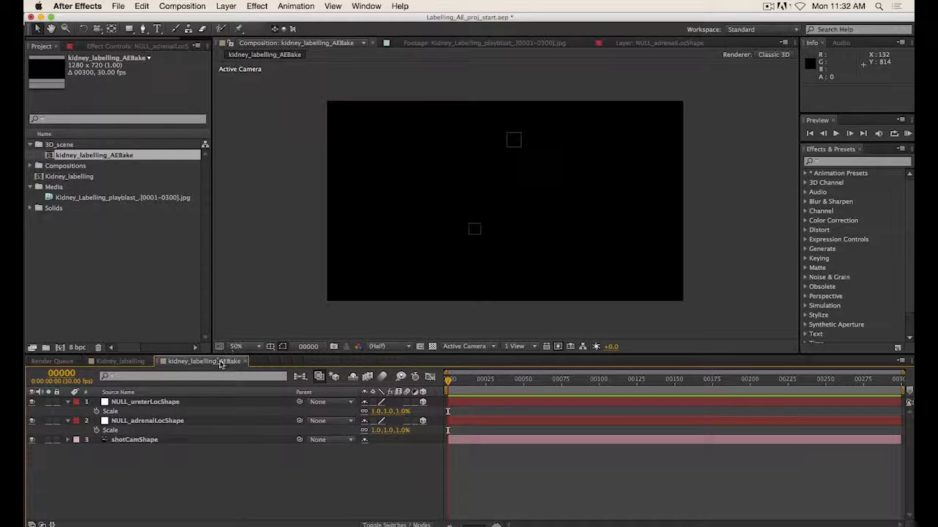
Switch to the Kidney_labelling composition
{"action": "left_click", "coordinate": [121, 361]}
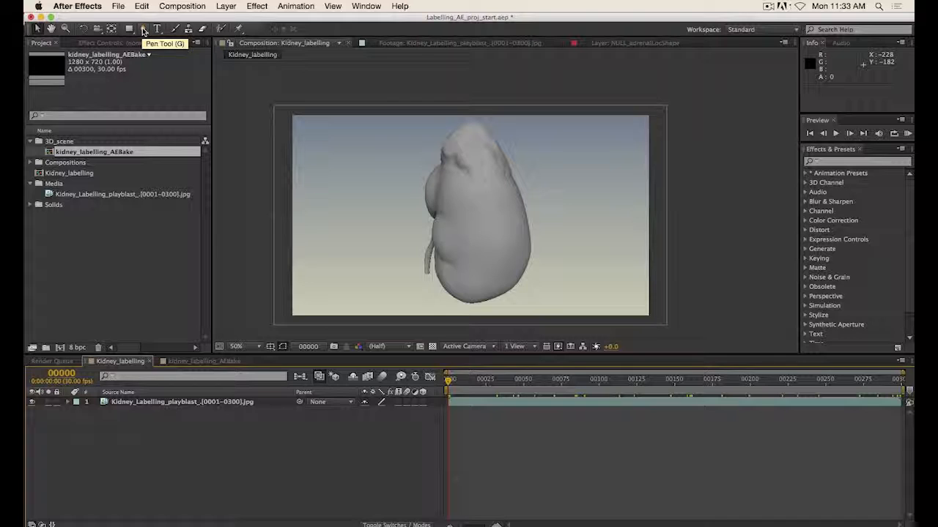
Try drawing a curved mask on the playblast layer with the Pen tool, and undo the whole path
{"action": "left_click", "coordinate": [196, 404]}
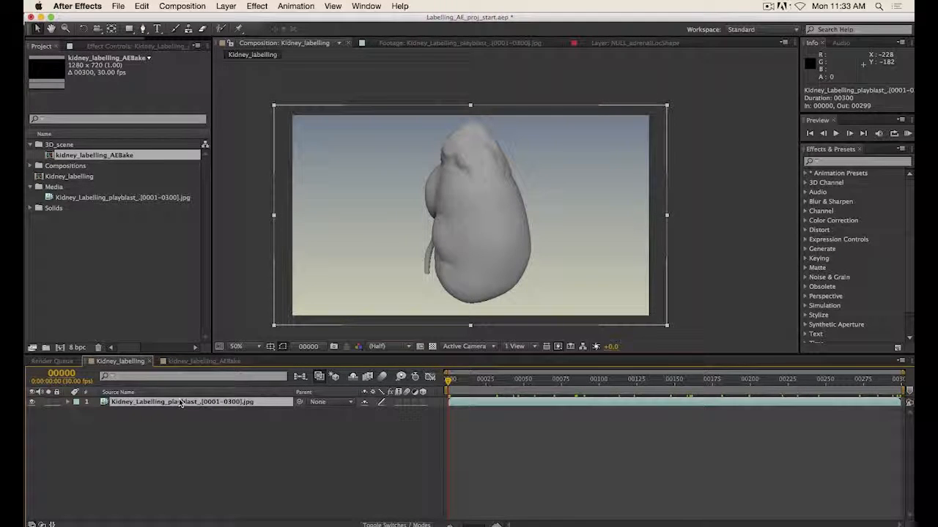
{"action": "left_click", "coordinate": [143, 29]}
{"action": "mouse_move", "coordinate": [423, 182]}
{"action": "left_mouse_down"}
{"action": "mouse_move", "coordinate": [406, 249]}
{"action": "mouse_move", "coordinate": [420, 250]}
{"action": "left_mouse_up"}
{"action": "mouse_move", "coordinate": [470, 245]}
{"action": "left_mouse_down"}
{"action": "mouse_move", "coordinate": [489, 201]}
{"action": "mouse_move", "coordinate": [454, 172]}
{"action": "mouse_move", "coordinate": [407, 208]}
{"action": "left_mouse_up"}
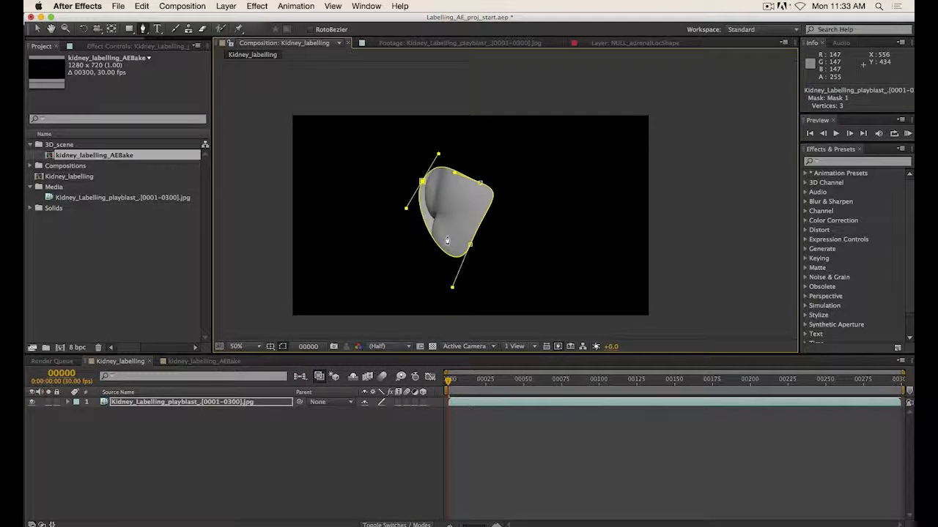
{"action": "key", "text": "super+z"}
{"action": "key", "text": "super+z"}
{"action": "key", "text": "super+z"}
{"action": "key", "text": "super+z"}
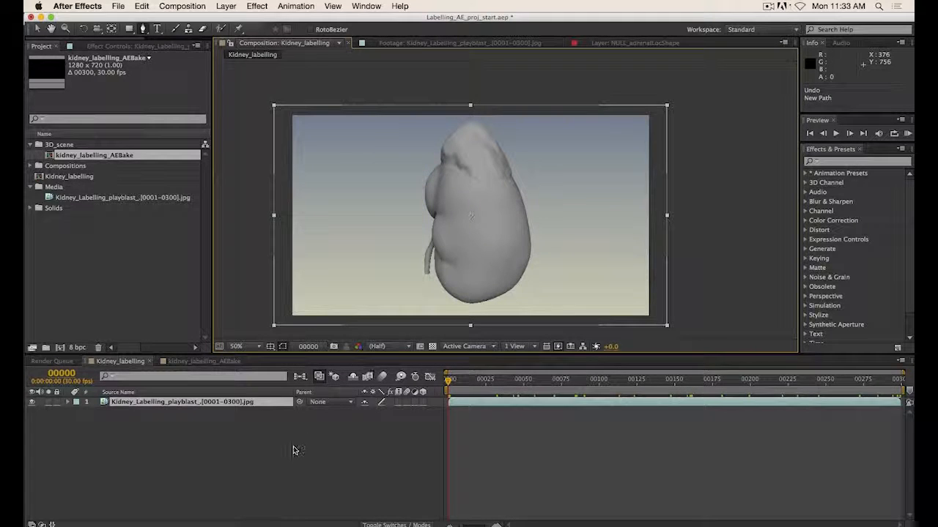
With no layer selected, draw a three-point leader line with the Pen tool from the kidney's middle to the empty background beside it
{"action": "left_click", "coordinate": [285, 439]}
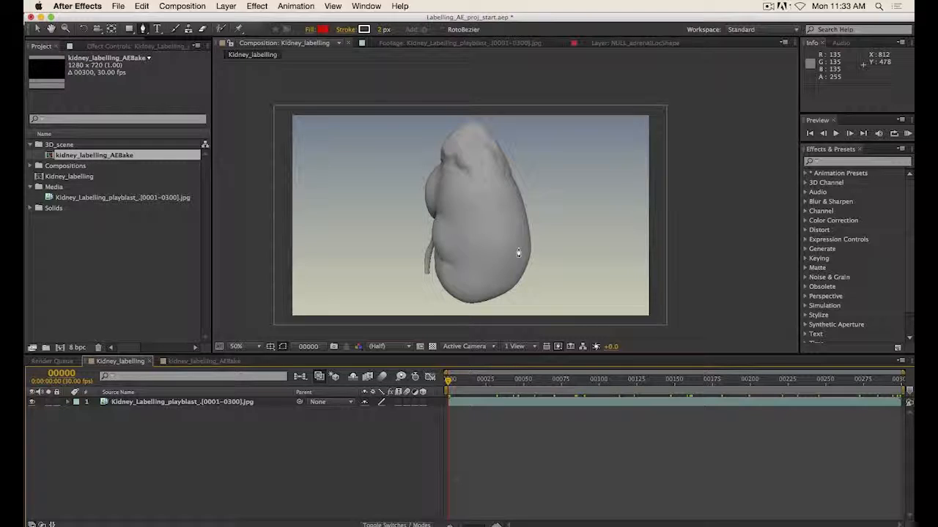
{"action": "left_click", "coordinate": [475, 227]}
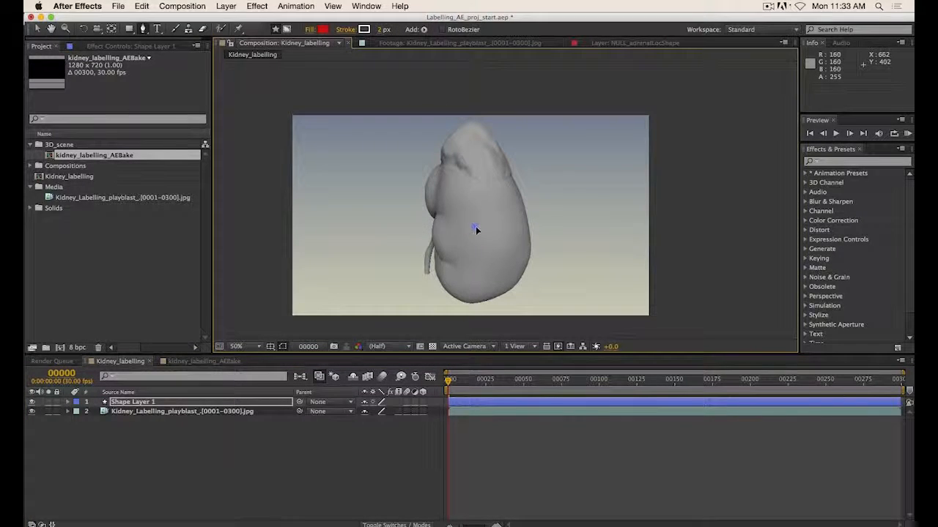
{"action": "left_click", "coordinate": [528, 197]}
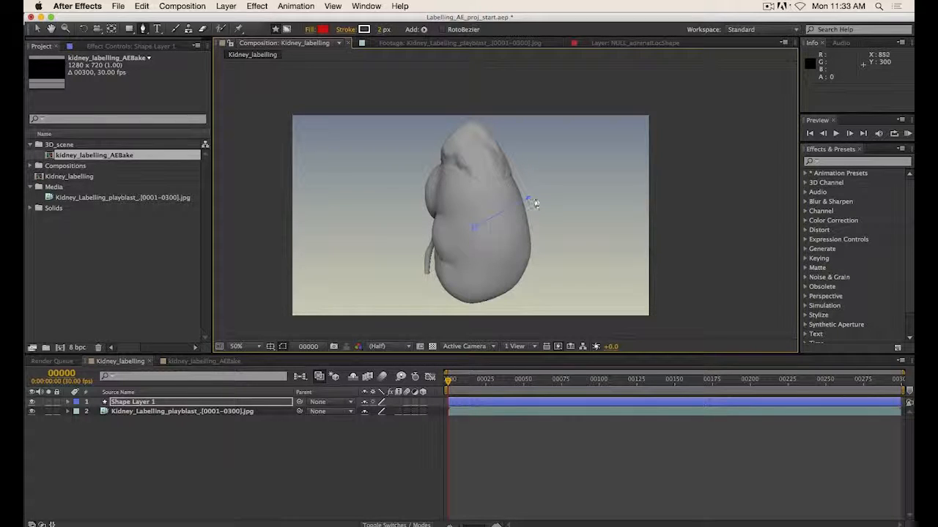
{"action": "left_click", "coordinate": [587, 199]}
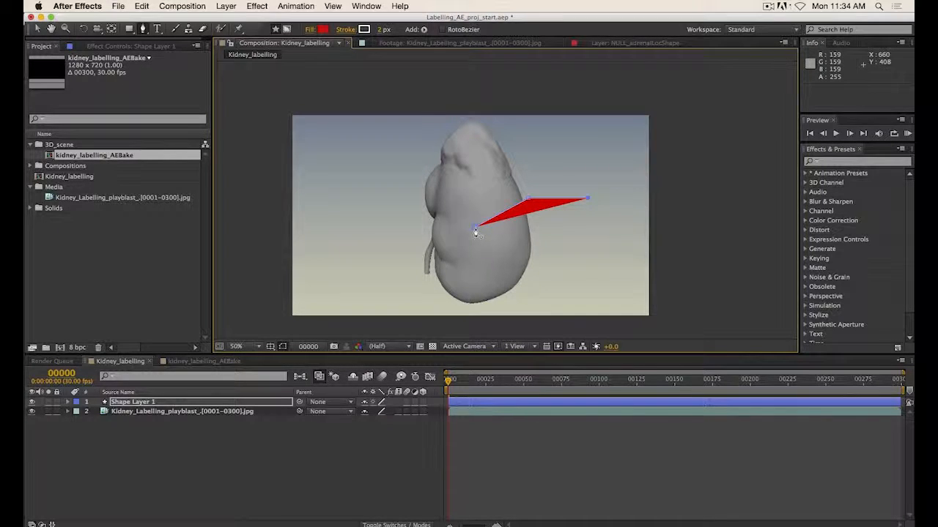
Set the leader line shape's fill to None
{"action": "left_click", "coordinate": [323, 29]}
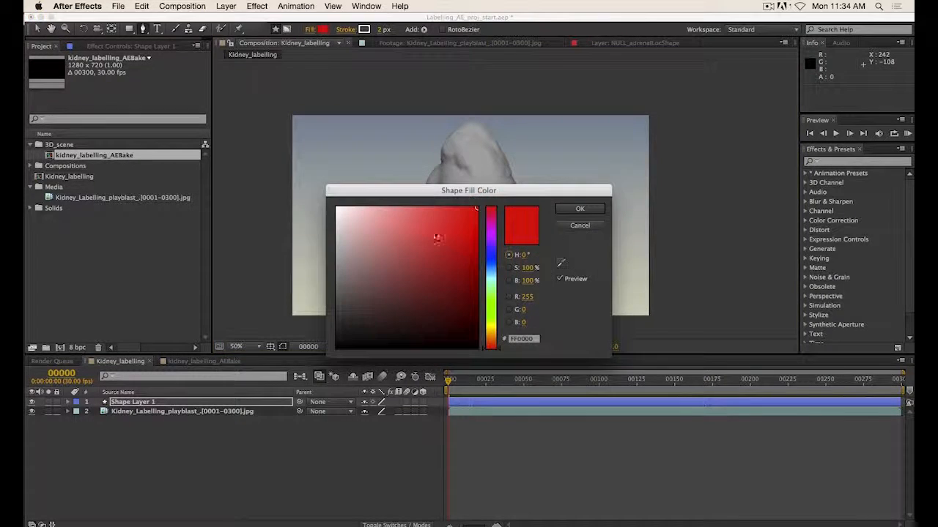
{"action": "left_click", "coordinate": [578, 210]}
{"action": "left_click", "coordinate": [310, 33]}
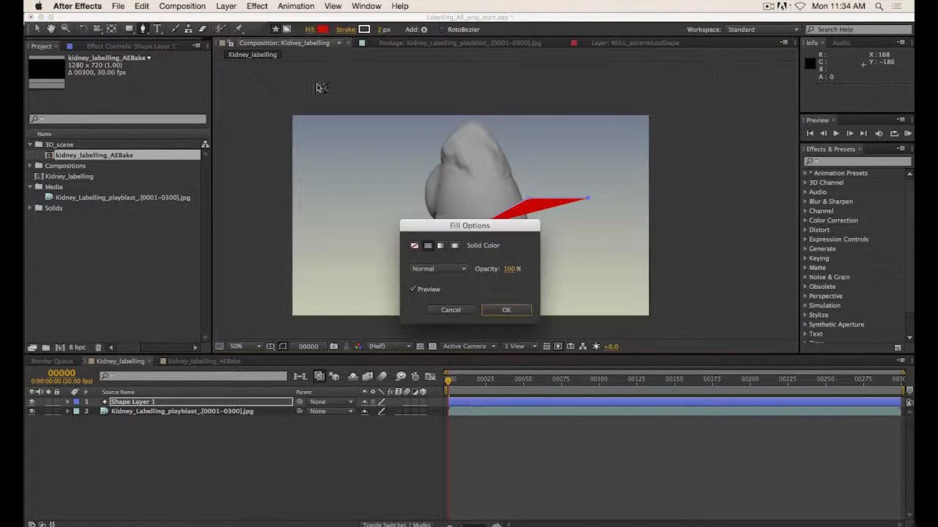
{"action": "left_click_drag", "start_coordinate": [407, 250], "coordinate": [312, 99]}
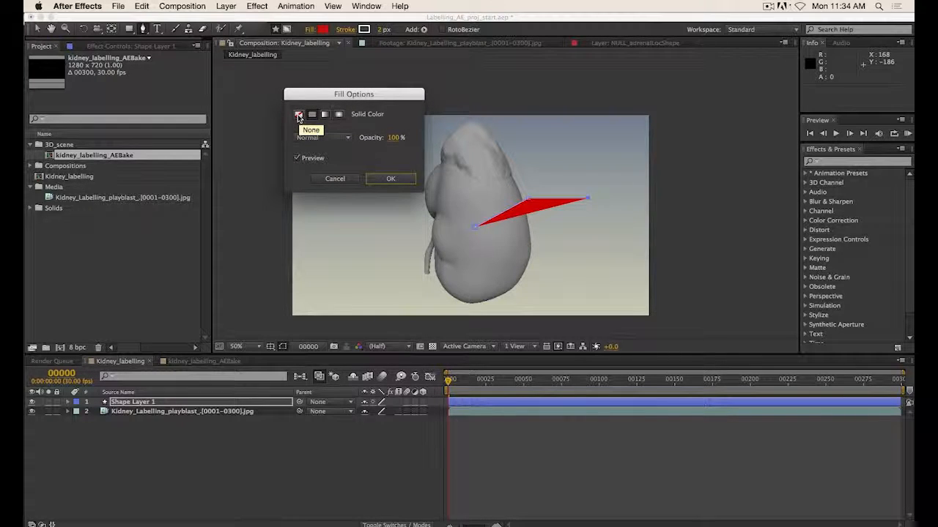
{"action": "left_click", "coordinate": [299, 116]}
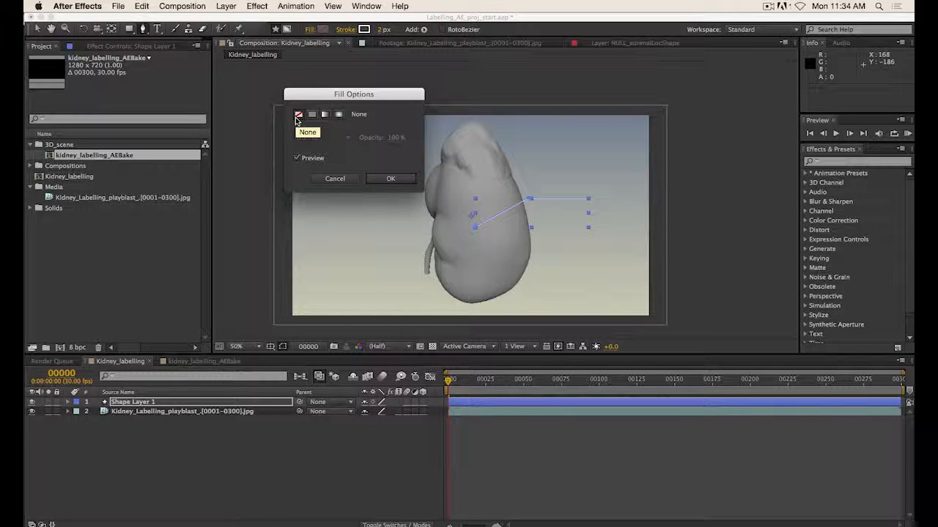
{"action": "left_click_drag", "start_coordinate": [314, 94], "coordinate": [305, 85]}
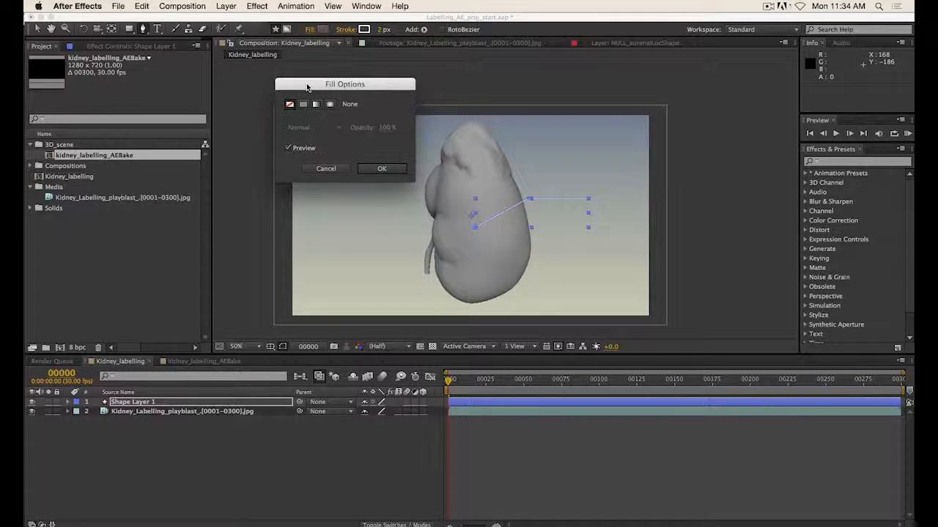
{"action": "left_click", "coordinate": [378, 169]}
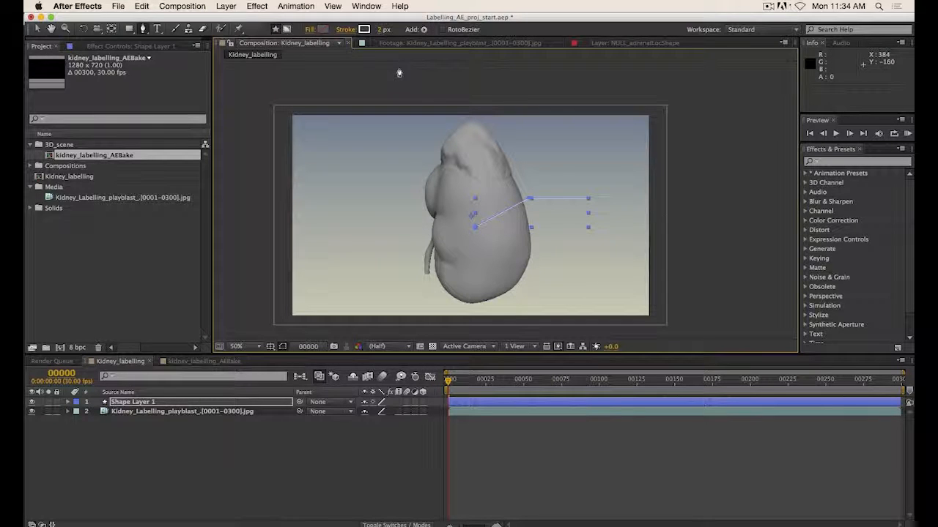
Set the leader line's stroke to black (000000) with a 4 px width, deselect the shape layer and inspect the line up close
{"action": "left_click", "coordinate": [365, 32]}
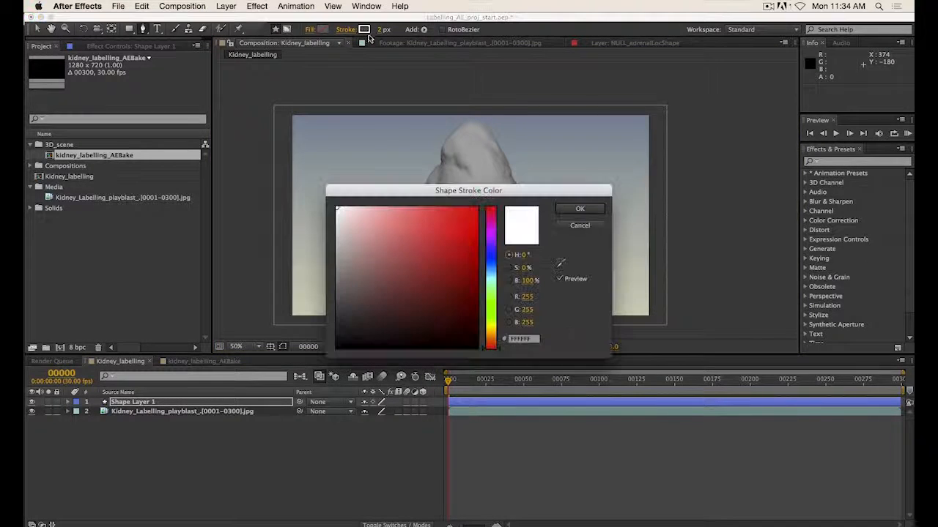
{"action": "left_click_drag", "start_coordinate": [358, 246], "coordinate": [324, 370]}
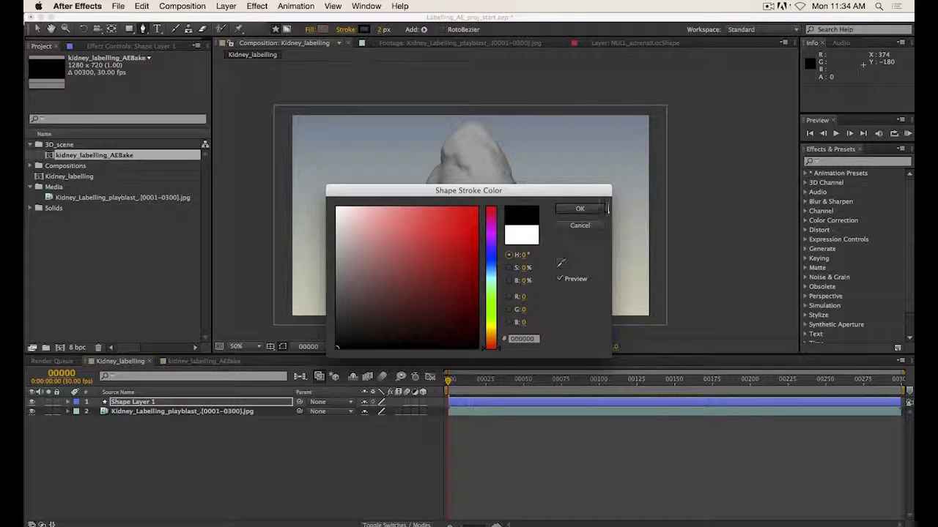
{"action": "left_click", "coordinate": [592, 210]}
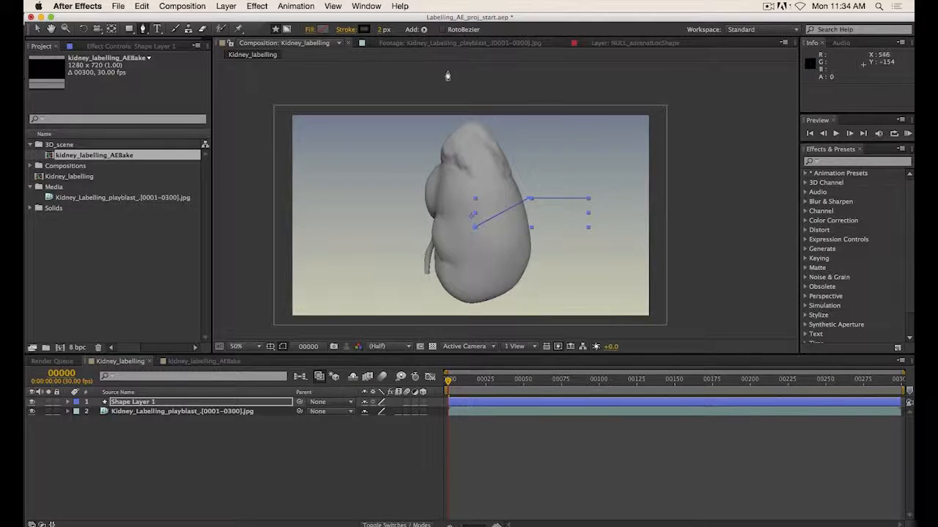
{"action": "left_click", "coordinate": [396, 31]}
{"action": "left_click", "coordinate": [37, 30]}
{"action": "left_click", "coordinate": [697, 191]}
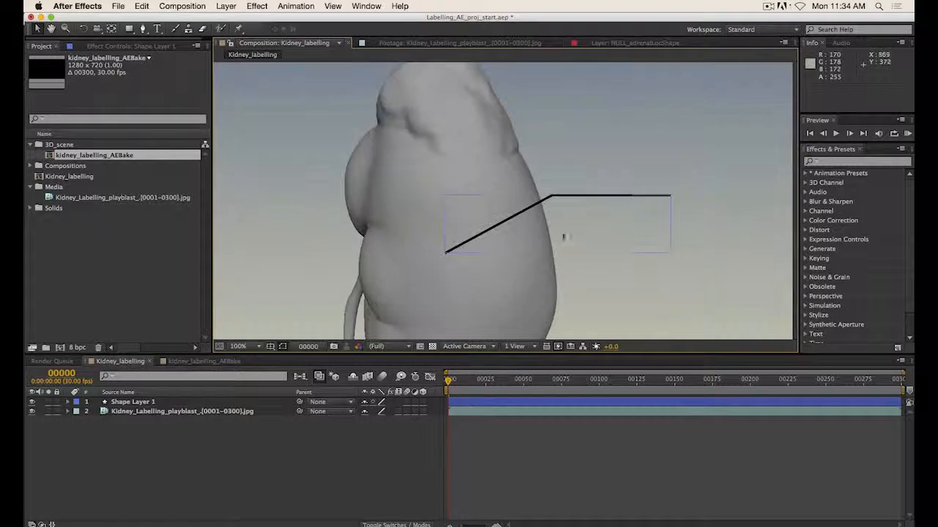
{"action": "scroll", "coordinate": [509, 228], "scroll_direction": "up", "scroll_amount": 2}
{"action": "scroll", "coordinate": [563, 213], "scroll_direction": "down", "scroll_amount": 2}
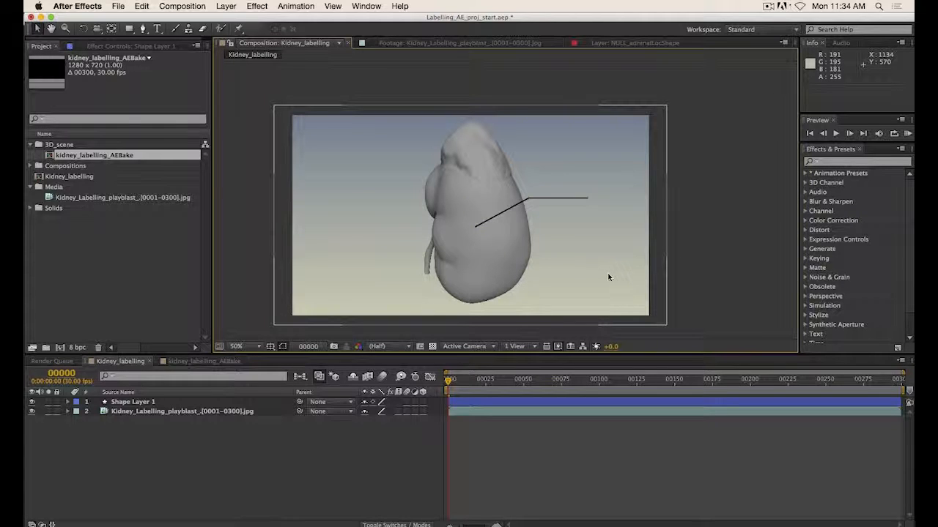
Rename the shape layer as Kidney_leader
{"action": "left_click", "coordinate": [137, 403]}
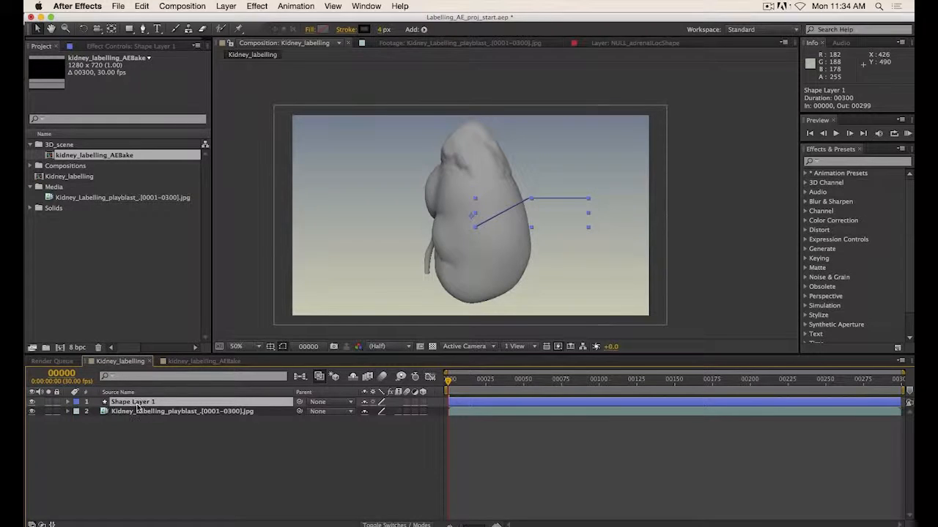
{"action": "key", "text": "Return"}
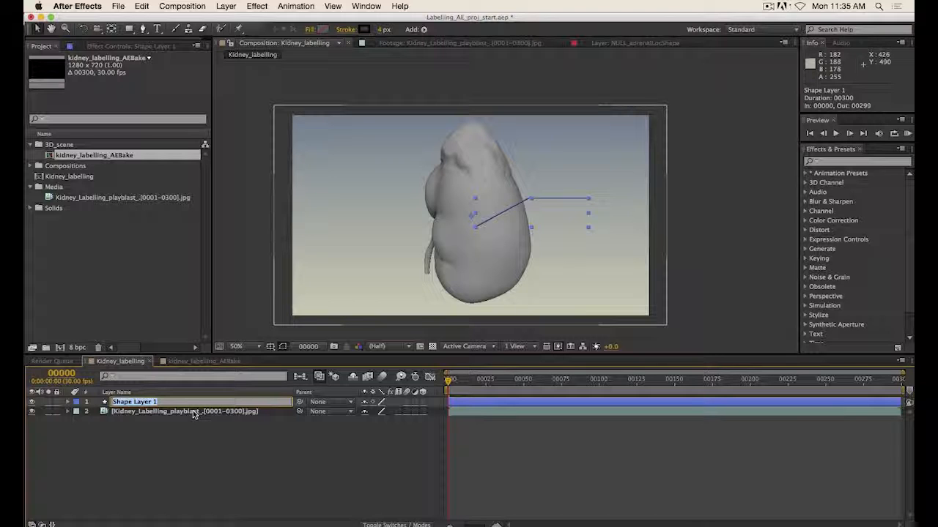
{"action": "type", "text": "Kidney_leader"}
{"action": "key", "text": "Return"}
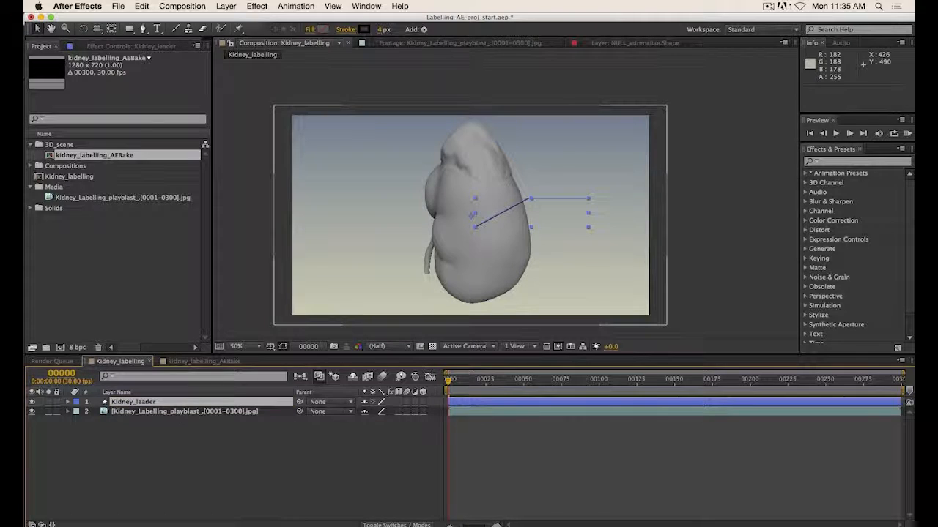
Expand the Kidney_leader layer's contents and its Shape 1 group to show the path, stroke and fill
{"action": "left_click", "coordinate": [67, 403]}
{"action": "left_click", "coordinate": [78, 412]}
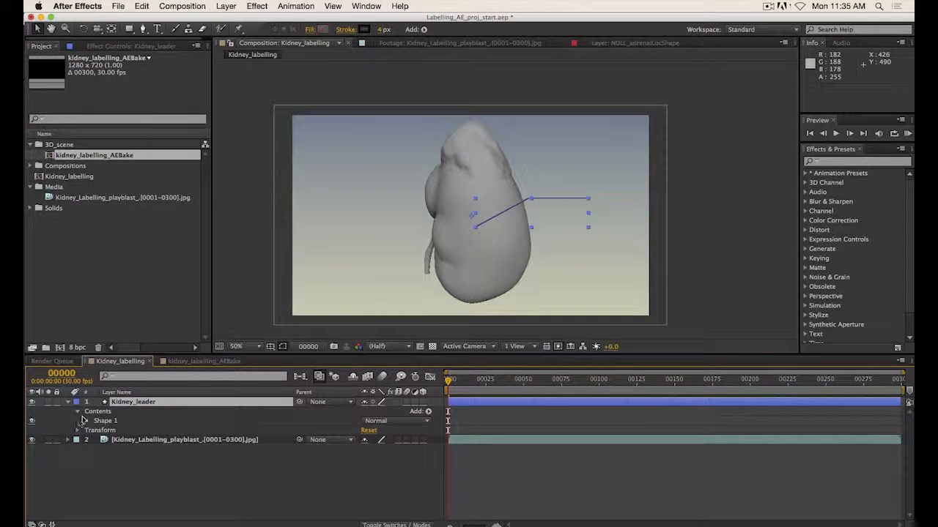
{"action": "left_click", "coordinate": [86, 422]}
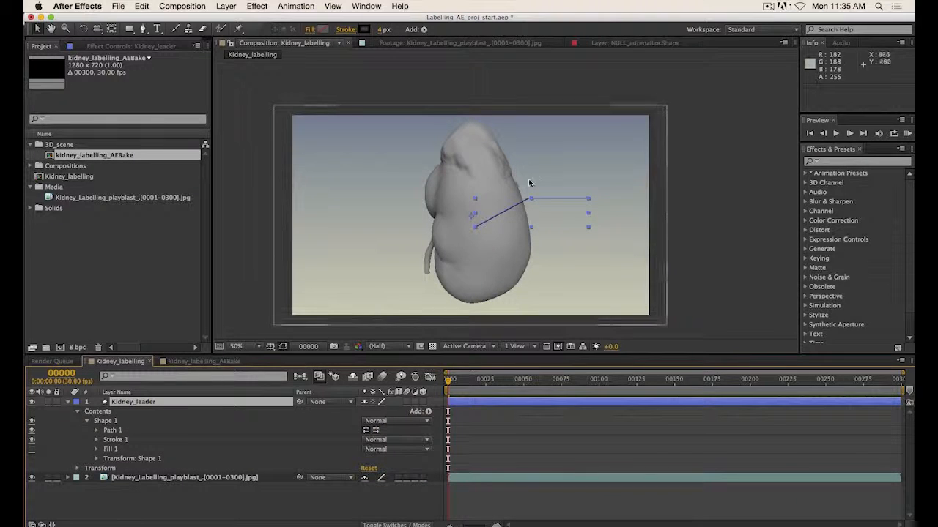
Select Path 1, try moving the leader line's middle point up and outward, and undo the path edit
{"action": "left_click", "coordinate": [118, 431]}
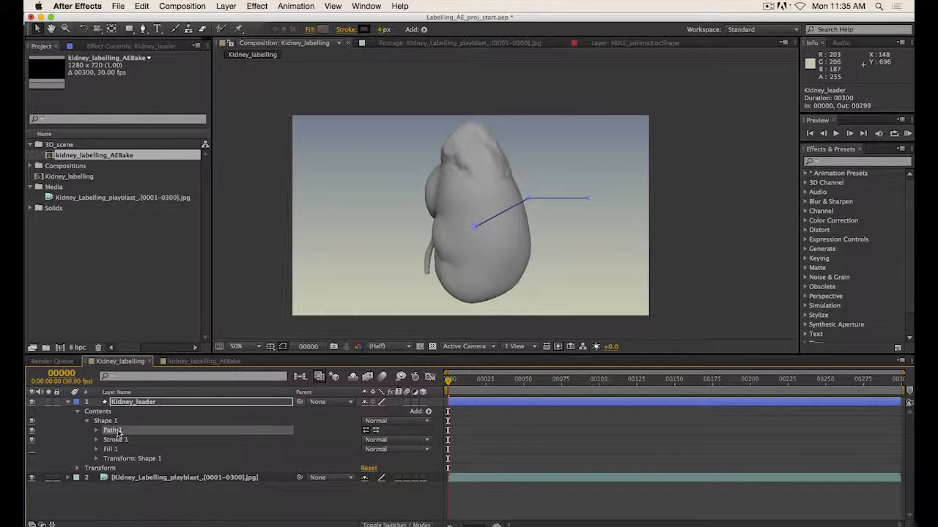
{"action": "left_click", "coordinate": [528, 199]}
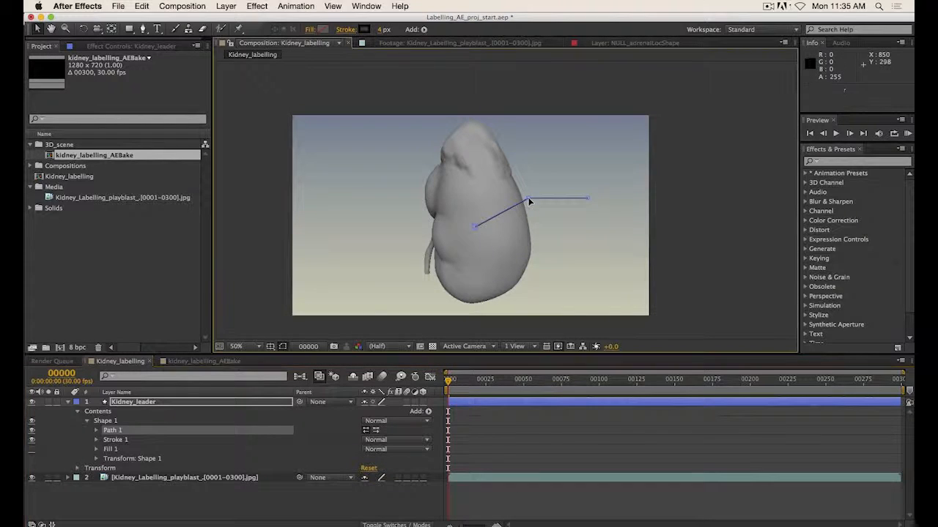
{"action": "left_click_drag", "start_coordinate": [527, 199], "coordinate": [557, 179]}
{"action": "key", "text": "ctrl+z"}
{"action": "key", "text": "ctrl+z"}
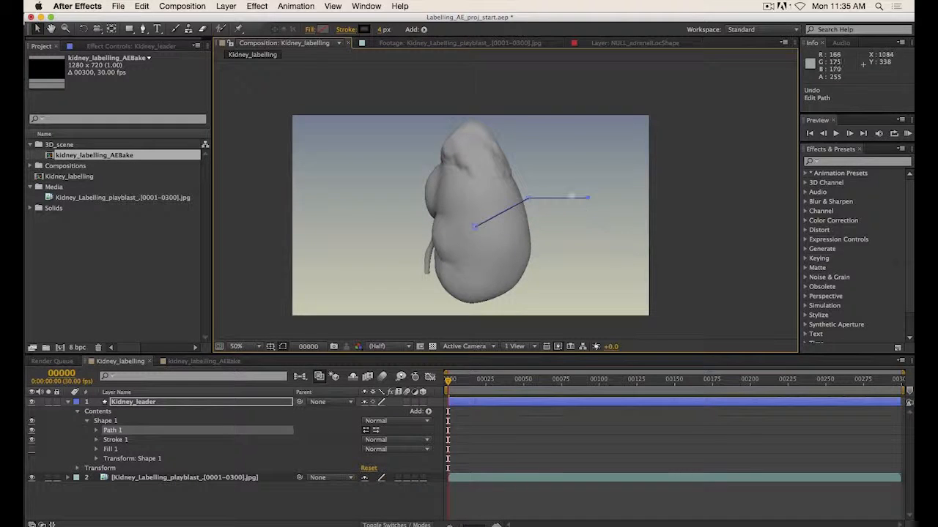
Expand Stroke 1 of the leader line, set its line cap to Round Cap and check the line end up close
{"action": "left_click", "coordinate": [108, 439]}
{"action": "left_click", "coordinate": [98, 440]}
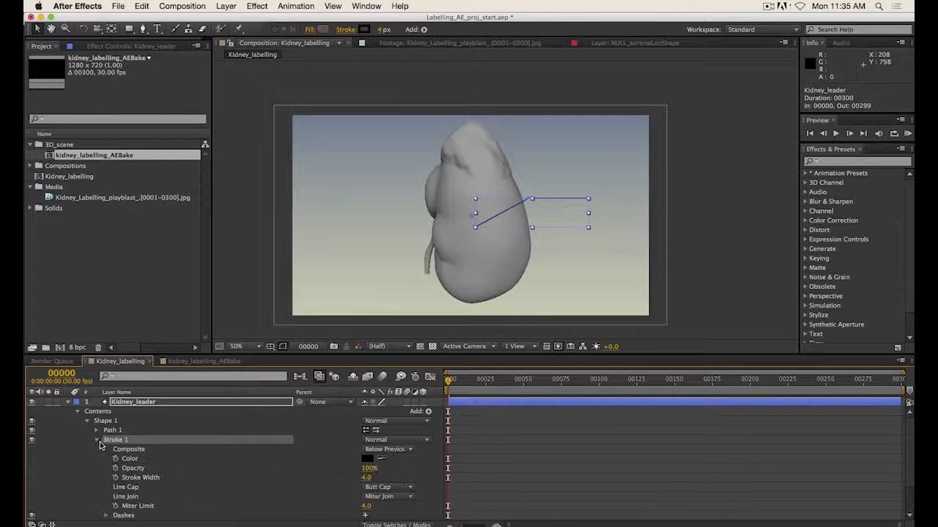
{"action": "scroll", "coordinate": [103, 445], "scroll_direction": "down", "scroll_amount": 1}
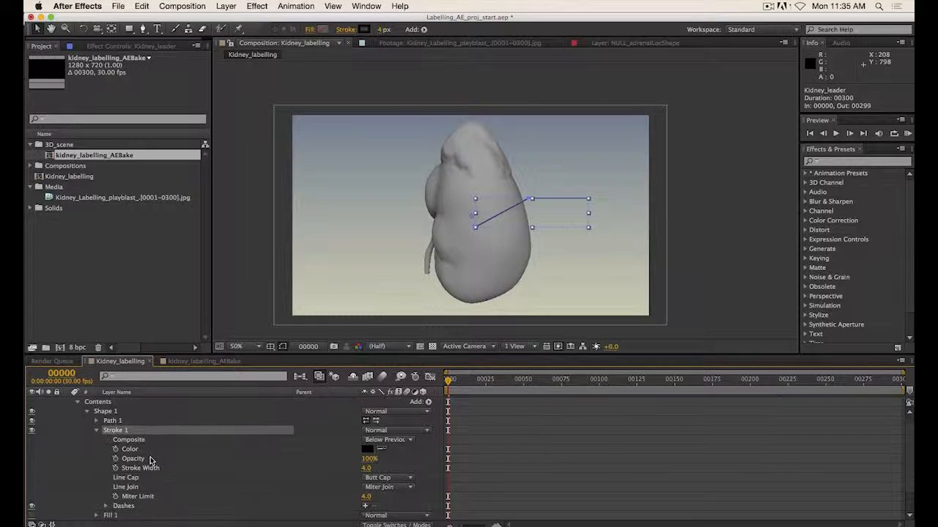
{"action": "left_click", "coordinate": [409, 479]}
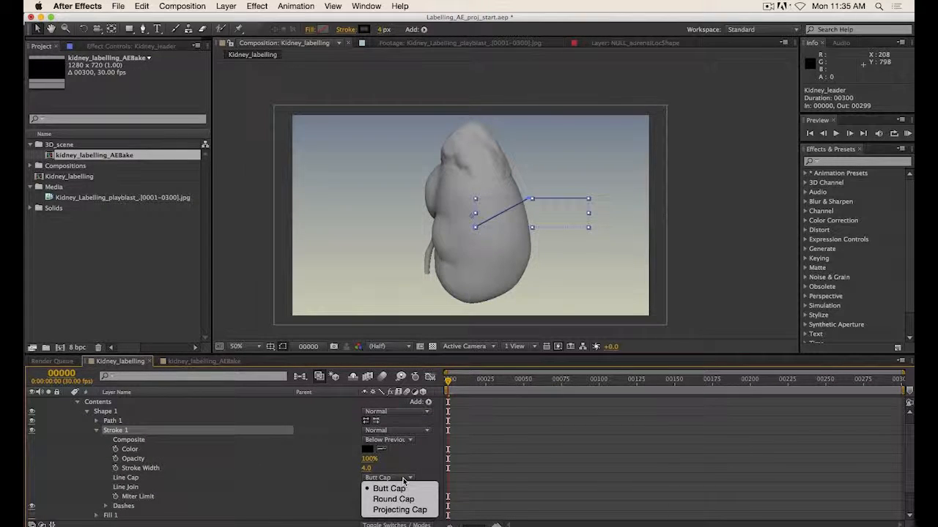
{"action": "left_click", "coordinate": [393, 499]}
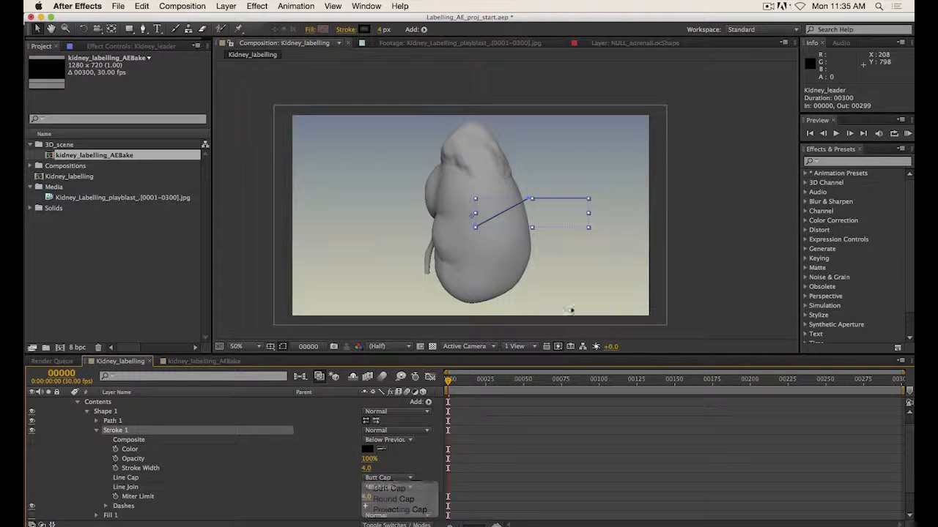
{"action": "key", "text": "period"}
{"action": "key", "text": "period"}
{"action": "key", "text": "period"}
{"action": "key", "text": "period"}
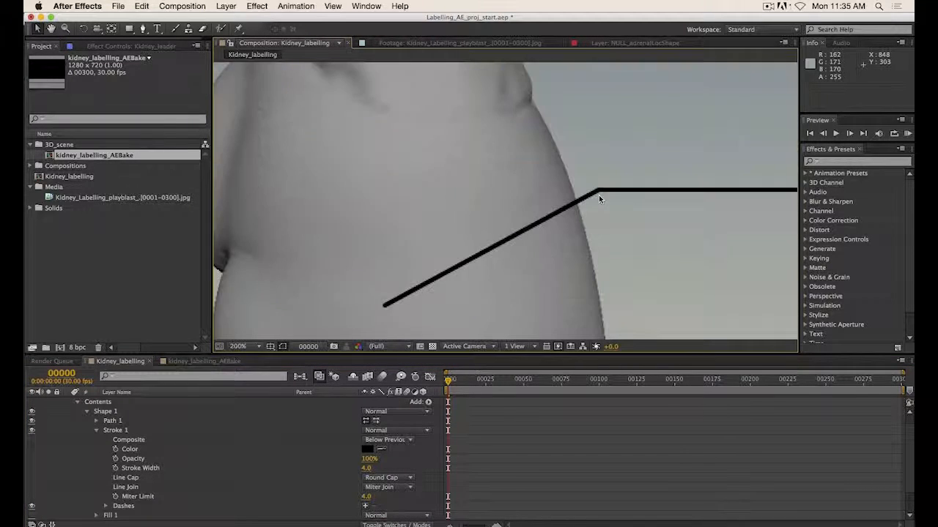
{"action": "key", "text": "comma"}
{"action": "key", "text": "comma"}
{"action": "key", "text": "comma"}
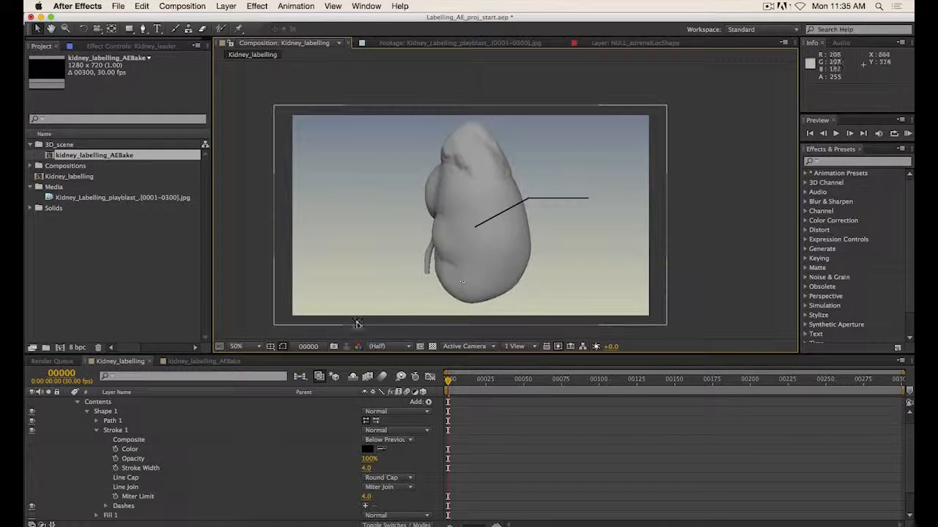
Add a second stroke to Shape 1 of the Kidney_leader layer and inspect the double-stroked line up close
{"action": "left_click", "coordinate": [107, 413]}
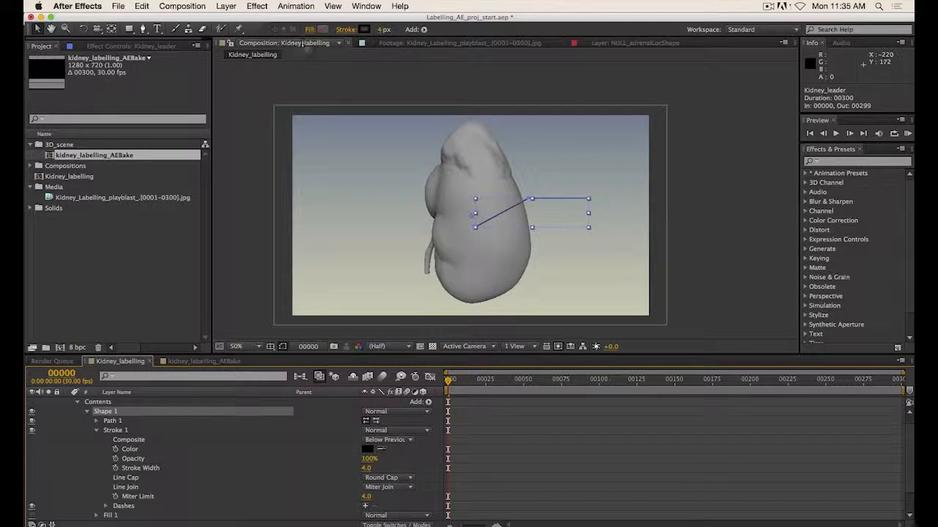
{"action": "left_click", "coordinate": [423, 30]}
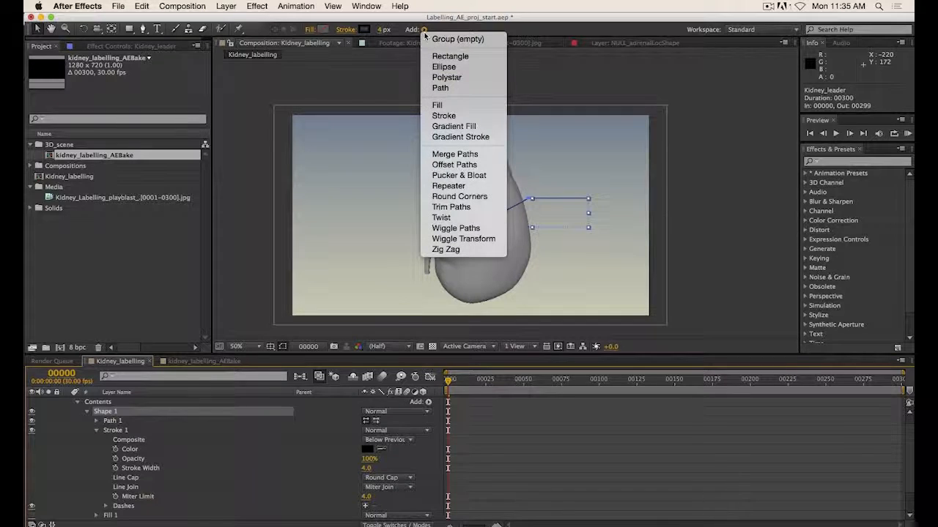
{"action": "left_click", "coordinate": [423, 29]}
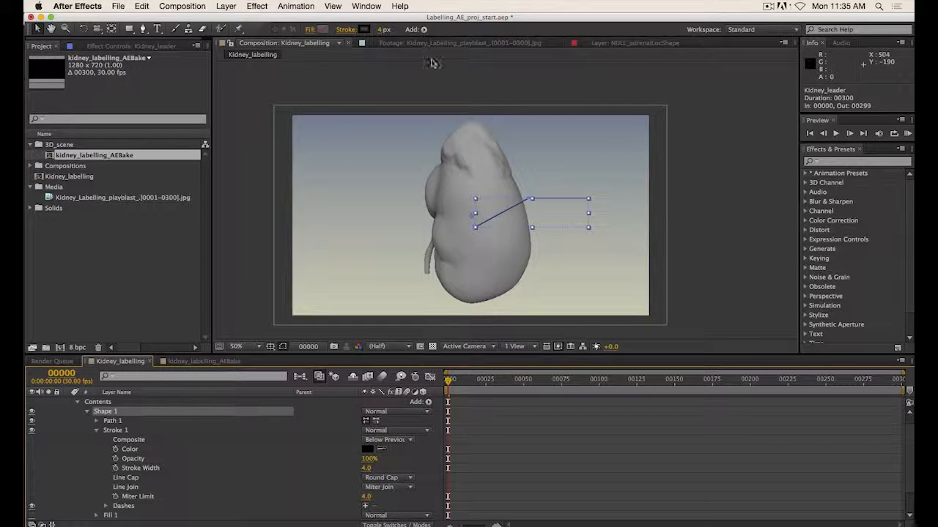
{"action": "left_click", "coordinate": [424, 30]}
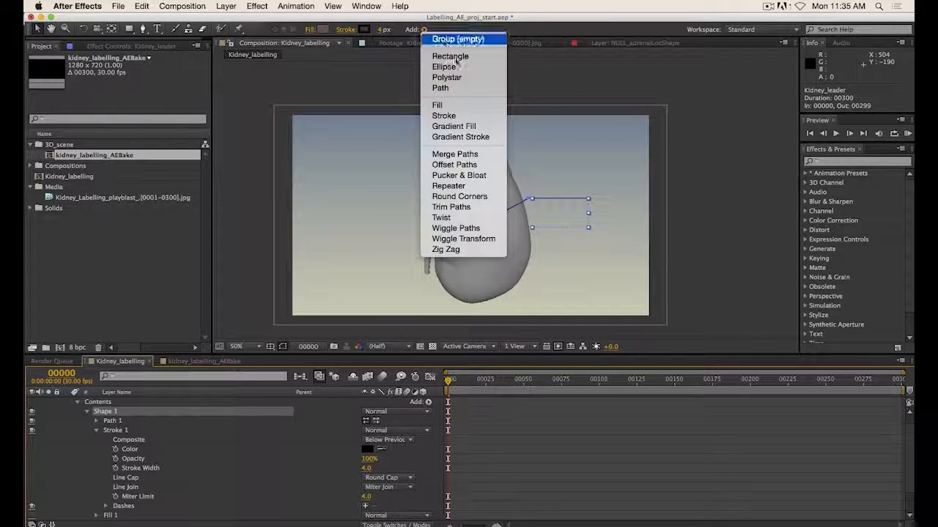
{"action": "left_click", "coordinate": [444, 116]}
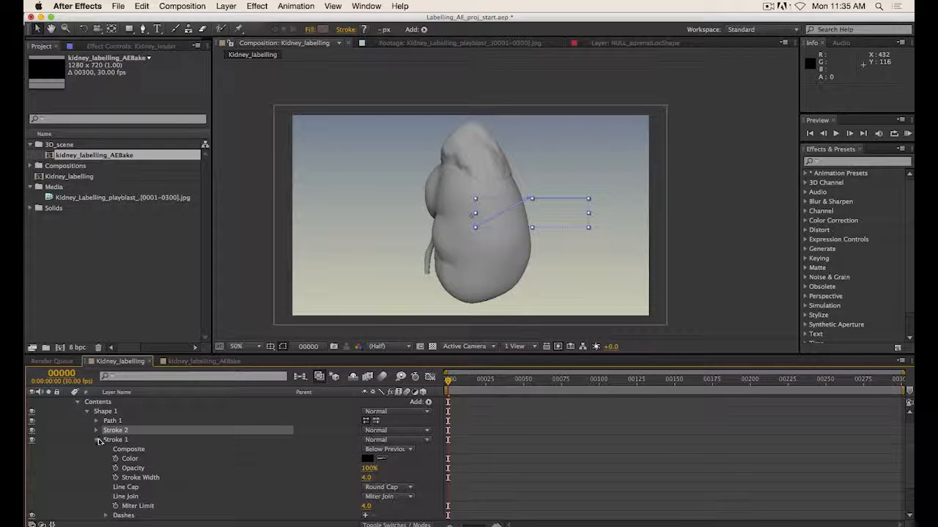
{"action": "left_click", "coordinate": [617, 203]}
{"action": "key", "text": "period"}
{"action": "key", "text": "period"}
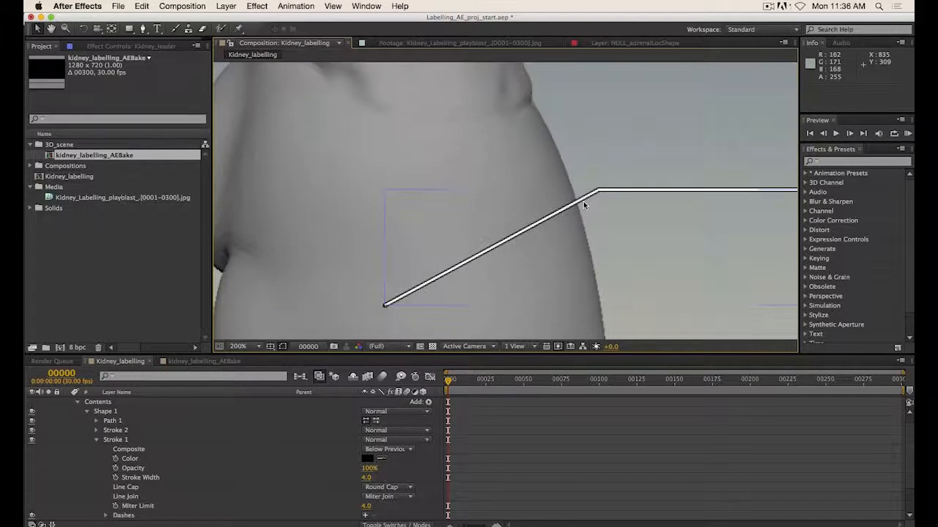
{"action": "key", "text": "comma"}
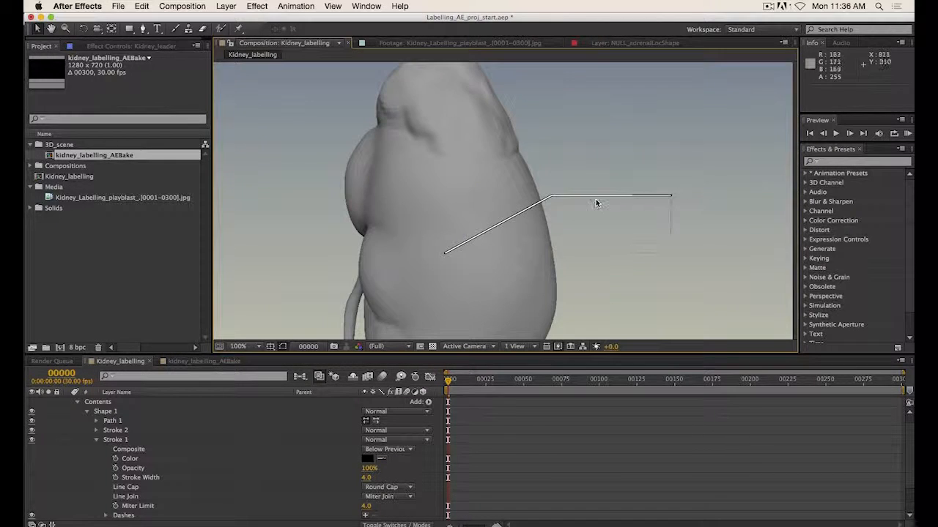
{"action": "key", "text": "comma"}
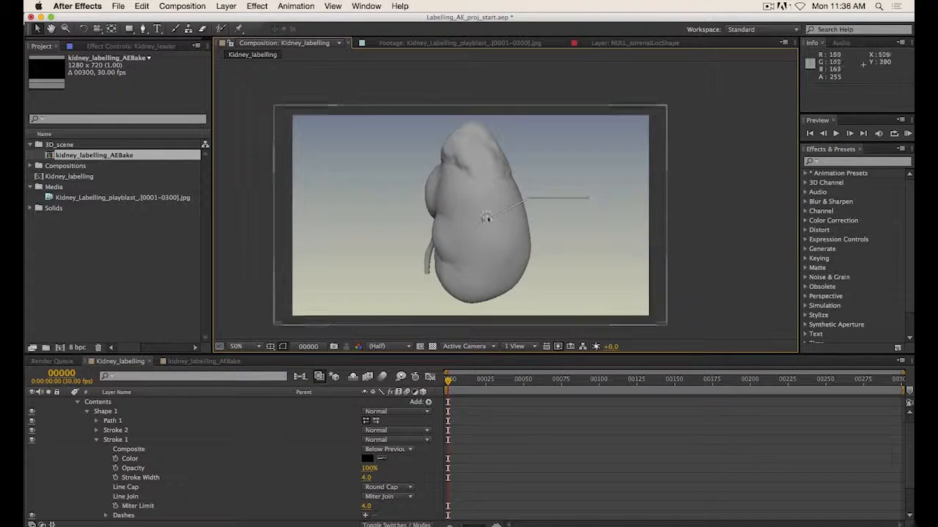
Look over the properties of Stroke 2 in the leader line's Shape 1 group and delete that stroke
{"action": "left_click", "coordinate": [115, 430]}
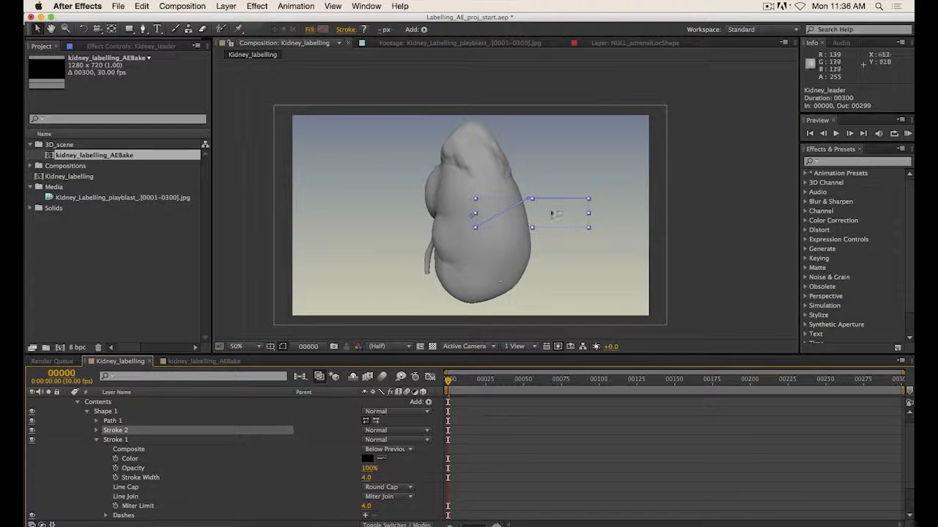
{"action": "left_click", "coordinate": [97, 430]}
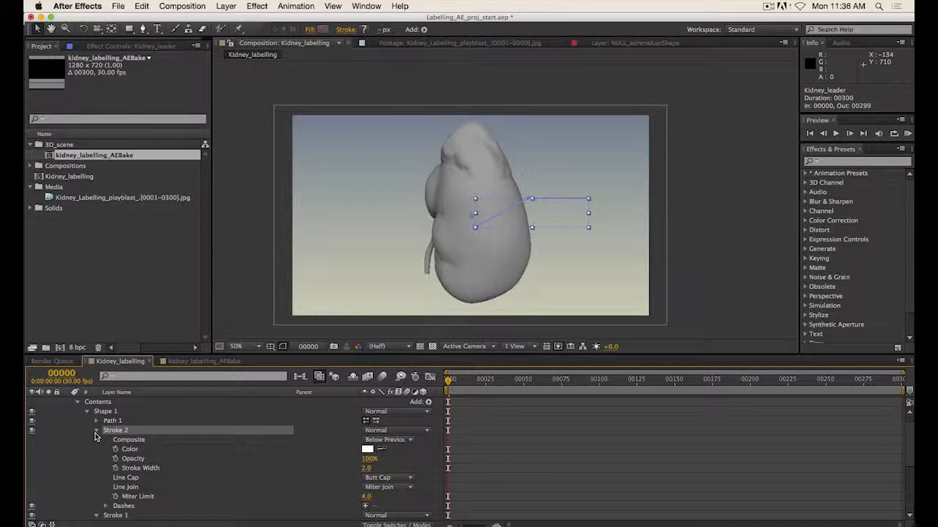
{"action": "left_click", "coordinate": [95, 431]}
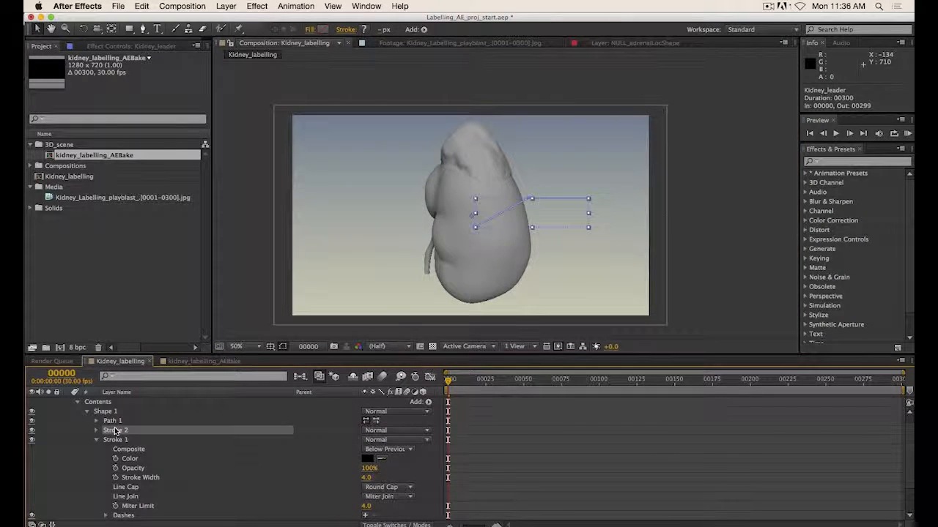
{"action": "key", "text": "Delete"}
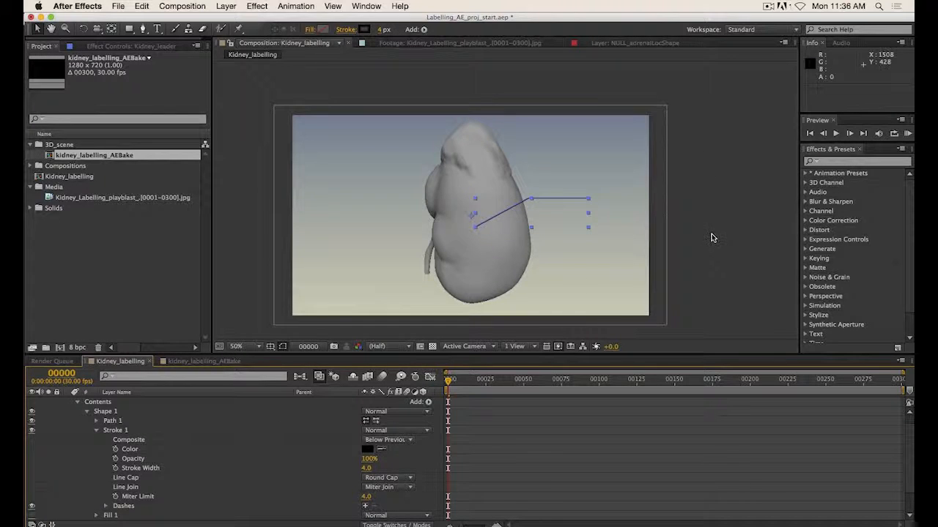
{"action": "left_click", "coordinate": [498, 208]}
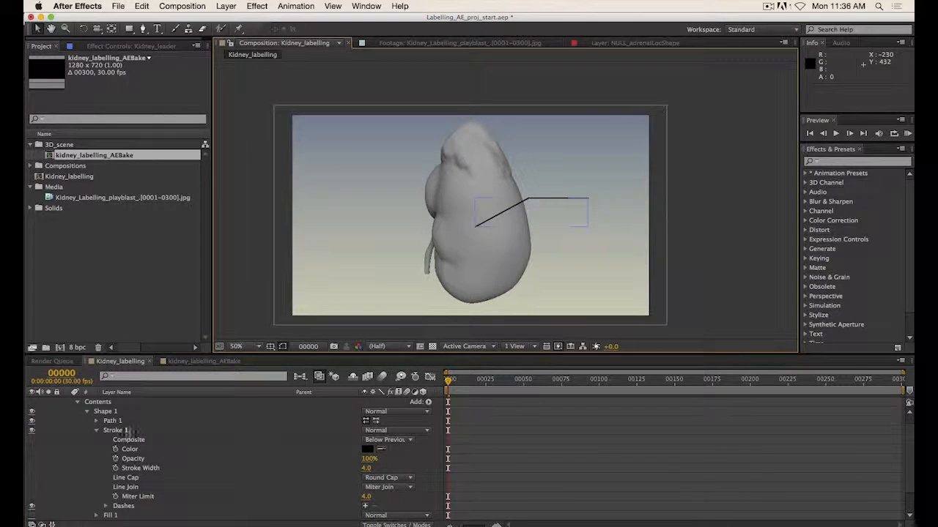
Try Round Corners on the leader line's Shape 1, check the bend up close, and undo the addition
{"action": "left_click", "coordinate": [109, 412]}
{"action": "left_click", "coordinate": [425, 29]}
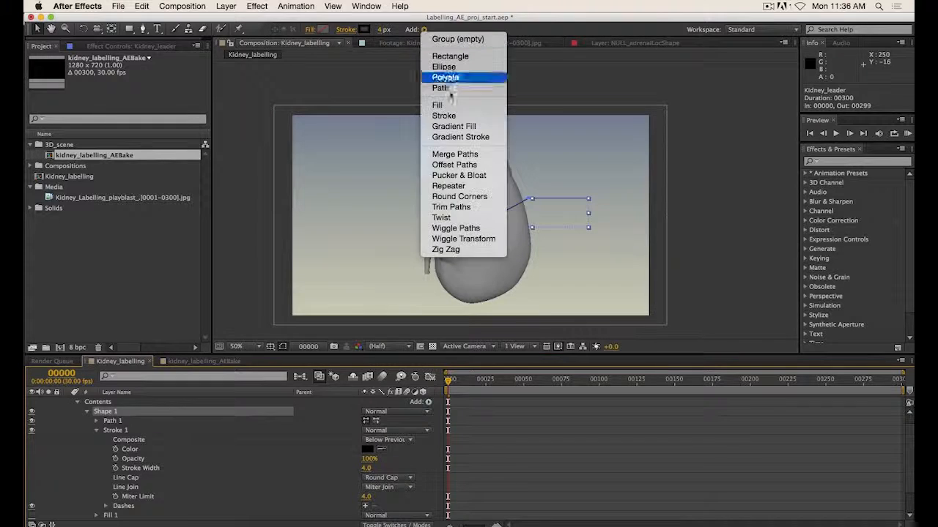
{"action": "left_click", "coordinate": [457, 222]}
{"action": "left_click", "coordinate": [707, 226]}
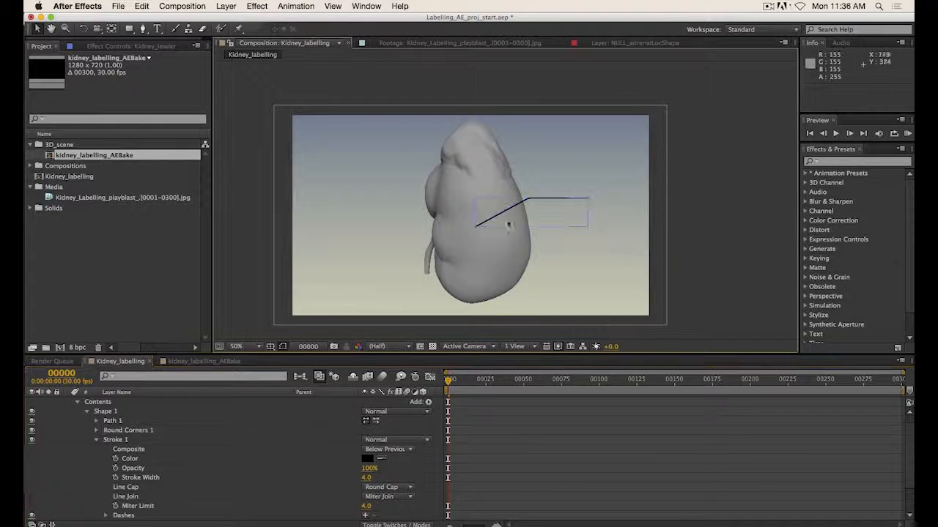
{"action": "scroll", "coordinate": [537, 215], "scroll_direction": "up", "scroll_amount": 2}
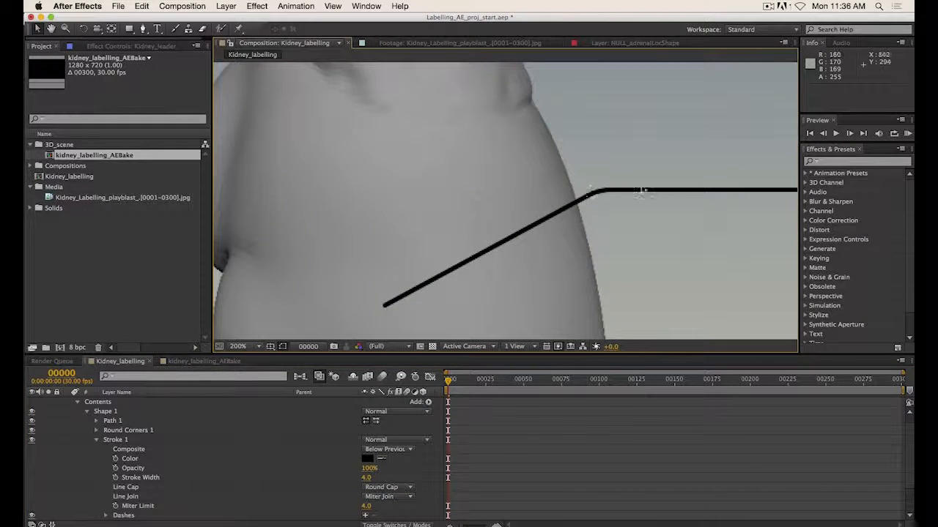
{"action": "scroll", "coordinate": [630, 194], "scroll_direction": "down", "scroll_amount": 2}
{"action": "key", "text": "super+z"}
{"action": "left_click", "coordinate": [178, 411]}
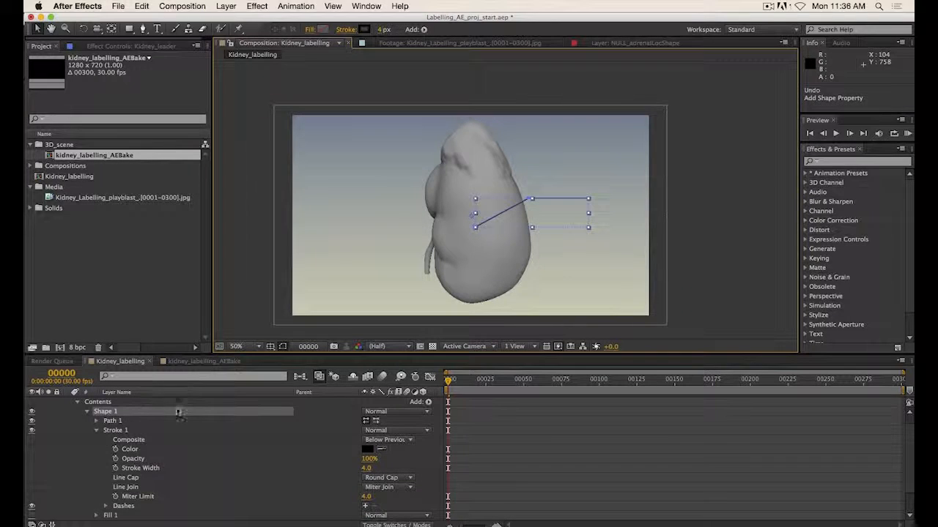
Collapse the Stroke 1 properties and the whole Kidney_leader layer in the timeline
{"action": "left_click", "coordinate": [98, 432]}
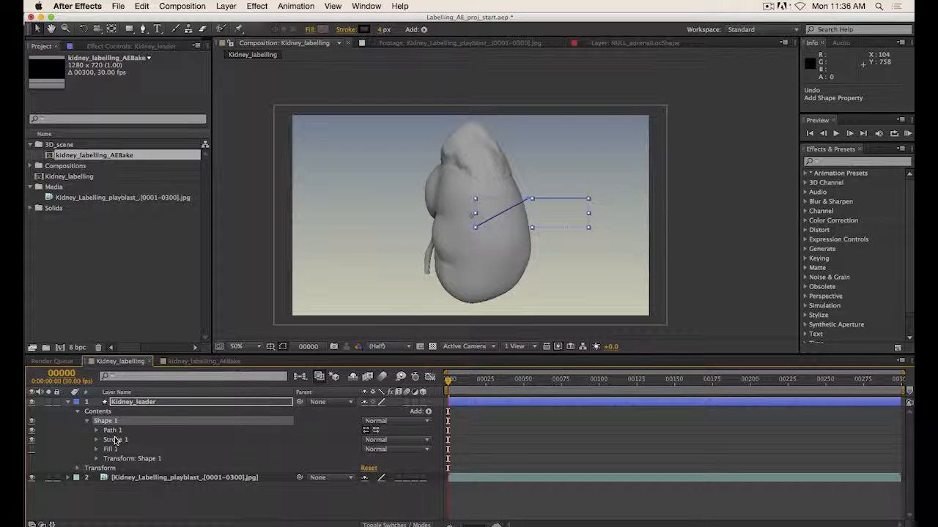
{"action": "left_click", "coordinate": [621, 287]}
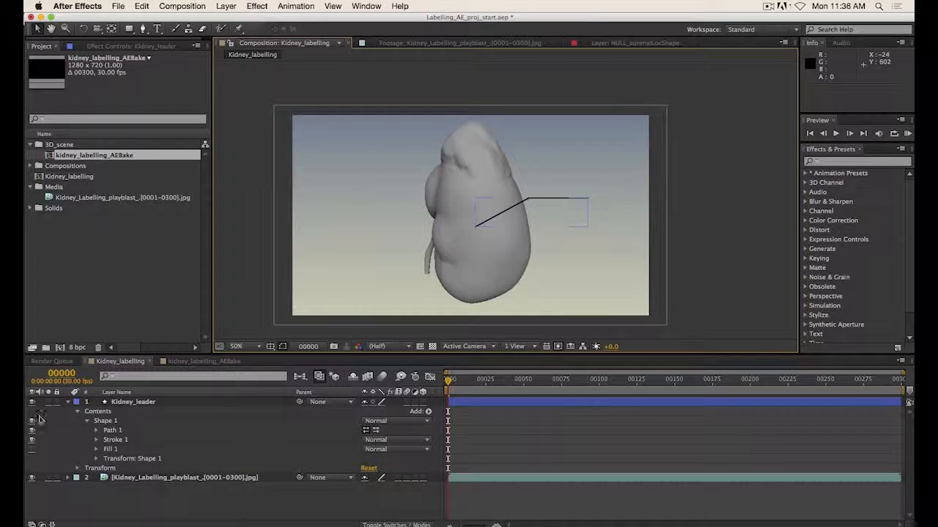
{"action": "left_click", "coordinate": [68, 402]}
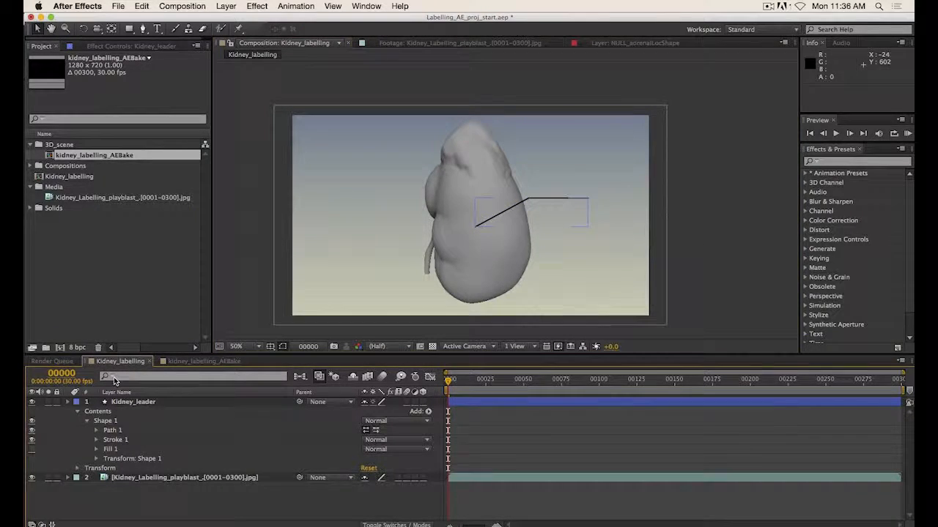
Create a text label reading "Kidney" just above the outer end of the leader line
{"action": "left_click", "coordinate": [156, 29]}
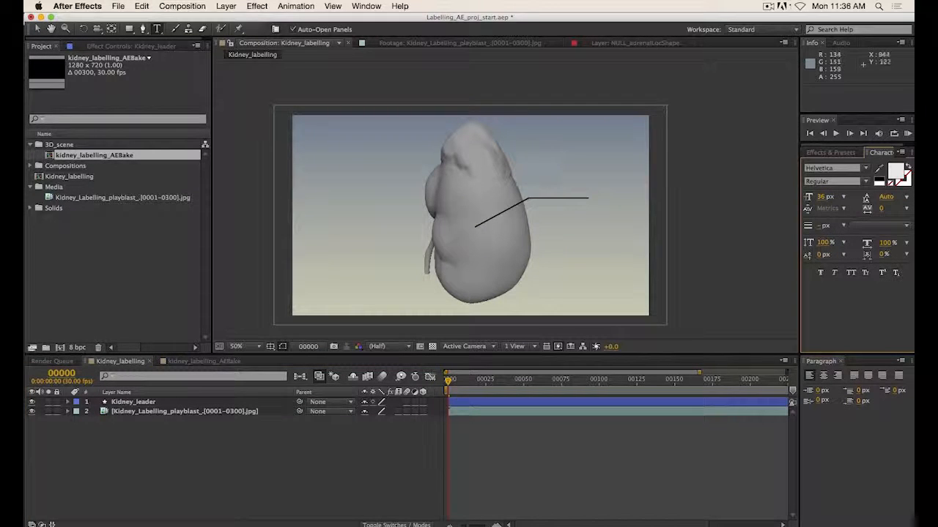
{"action": "left_click", "coordinate": [577, 176]}
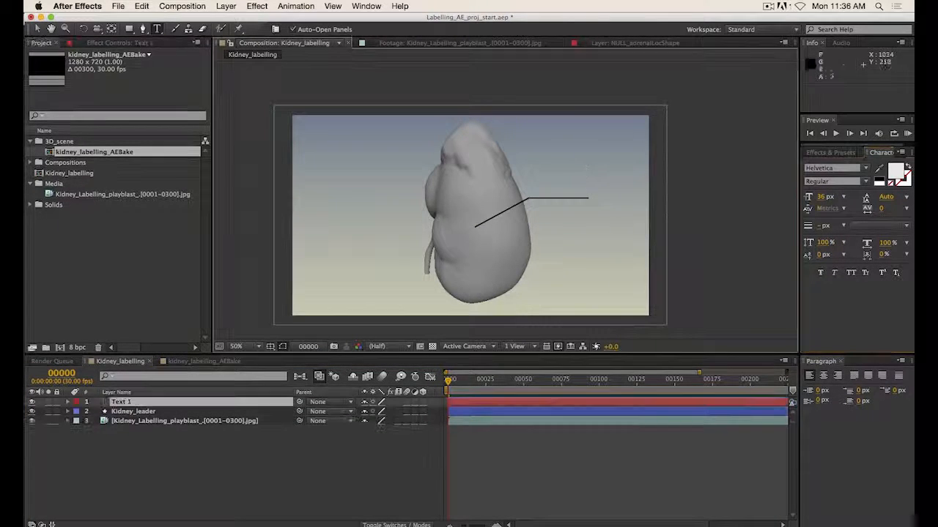
{"action": "type", "text": "Kidney"}
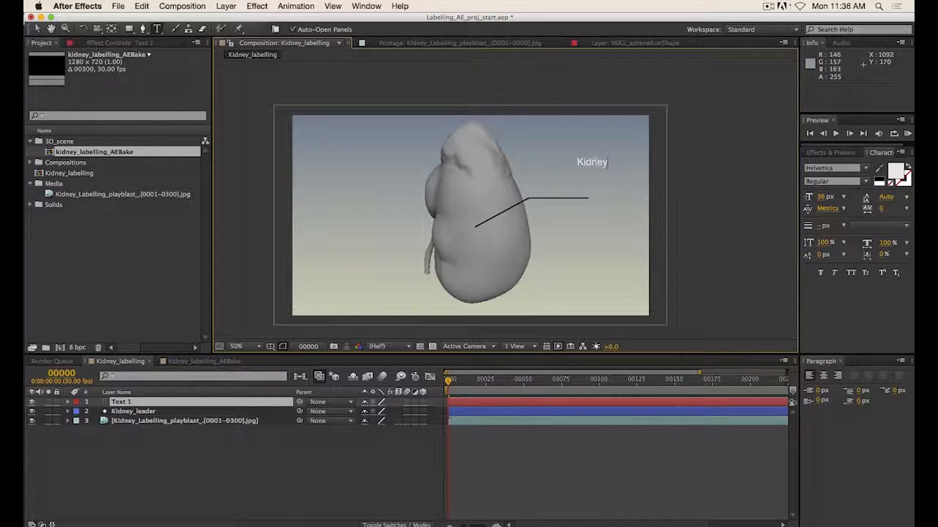
Select all of the Kidney text and set its fill colour to black (000000)
{"action": "key", "text": "super+a"}
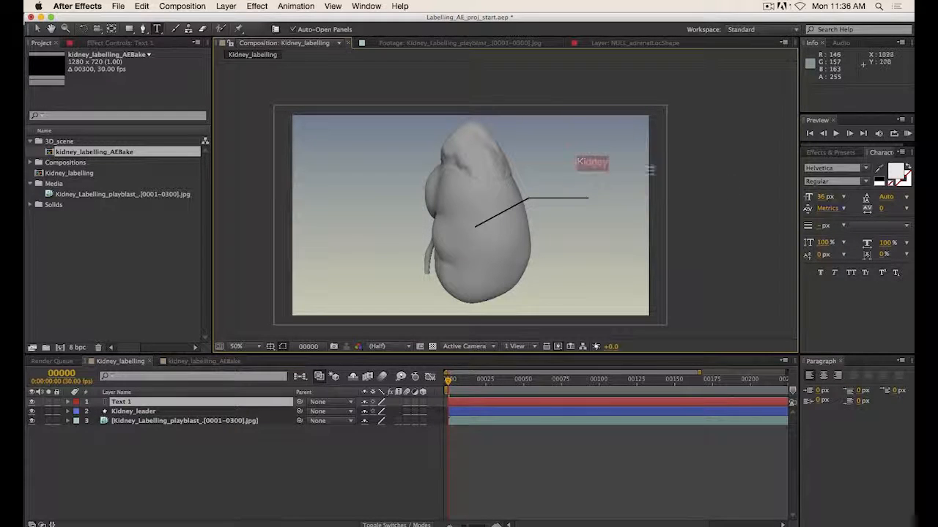
{"action": "left_click_drag", "start_coordinate": [898, 146], "coordinate": [910, 147]}
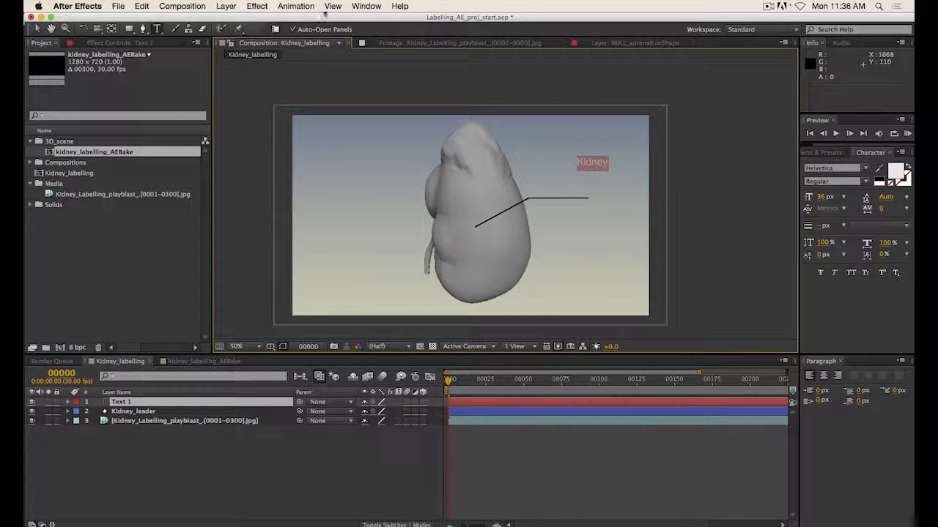
{"action": "left_click", "coordinate": [365, 6]}
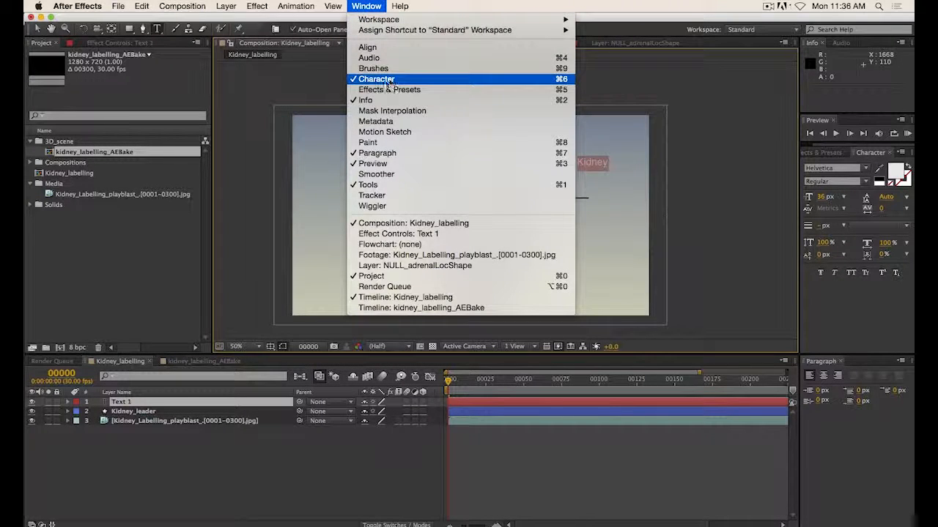
{"action": "left_click", "coordinate": [368, 6]}
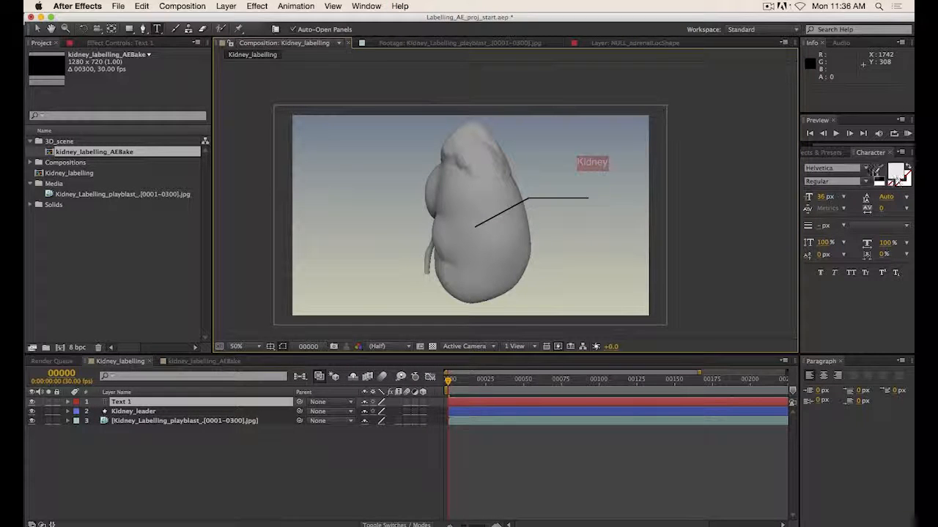
{"action": "left_click", "coordinate": [899, 172]}
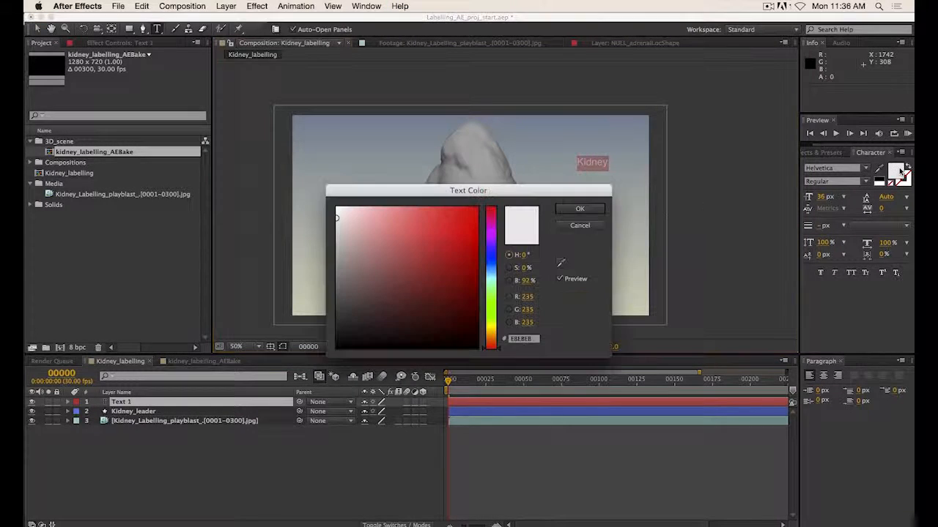
{"action": "left_click_drag", "start_coordinate": [442, 287], "coordinate": [337, 348]}
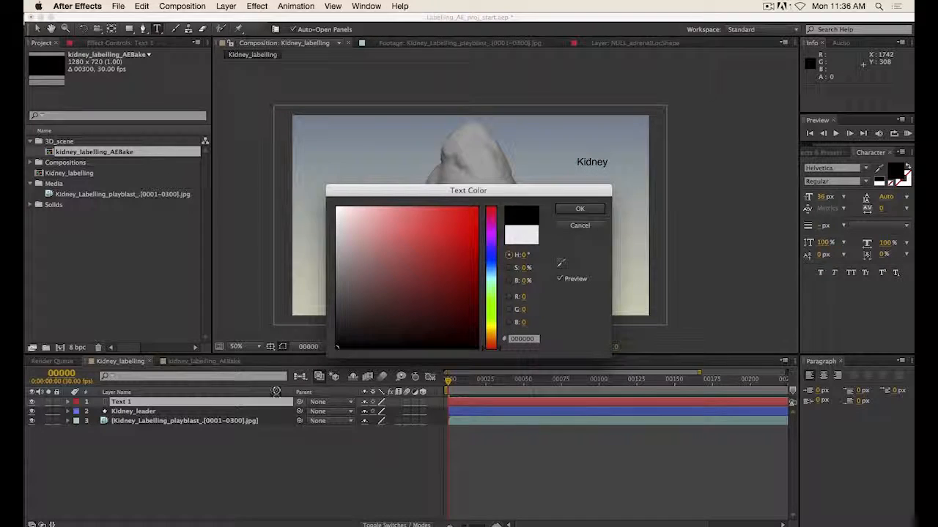
{"action": "left_click", "coordinate": [579, 209]}
Look through the available fonts for the Kidney label, keep Helvetica, and finish the text editing
{"action": "left_click", "coordinate": [866, 170]}
{"action": "scroll", "coordinate": [842, 233], "scroll_direction": "up", "scroll_amount": 5}
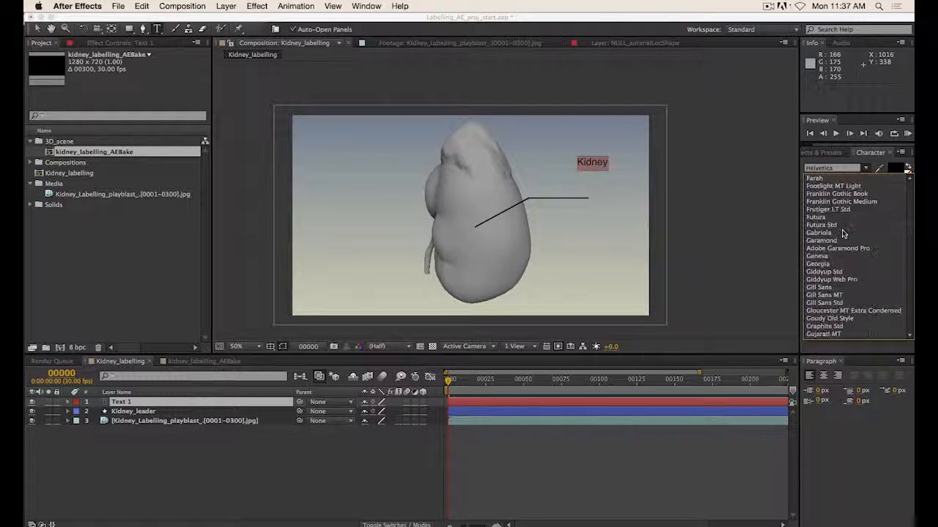
{"action": "left_click", "coordinate": [866, 169]}
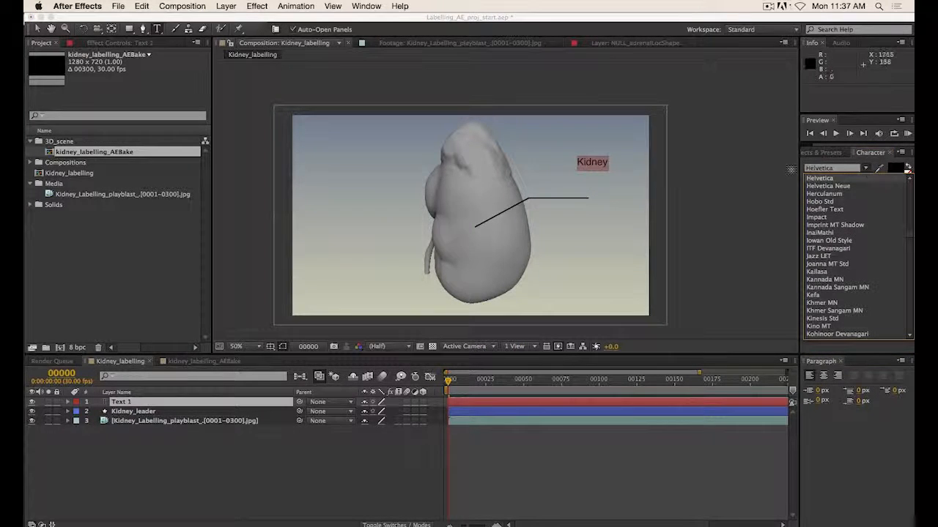
{"action": "left_click", "coordinate": [688, 15]}
{"action": "left_click", "coordinate": [608, 163]}
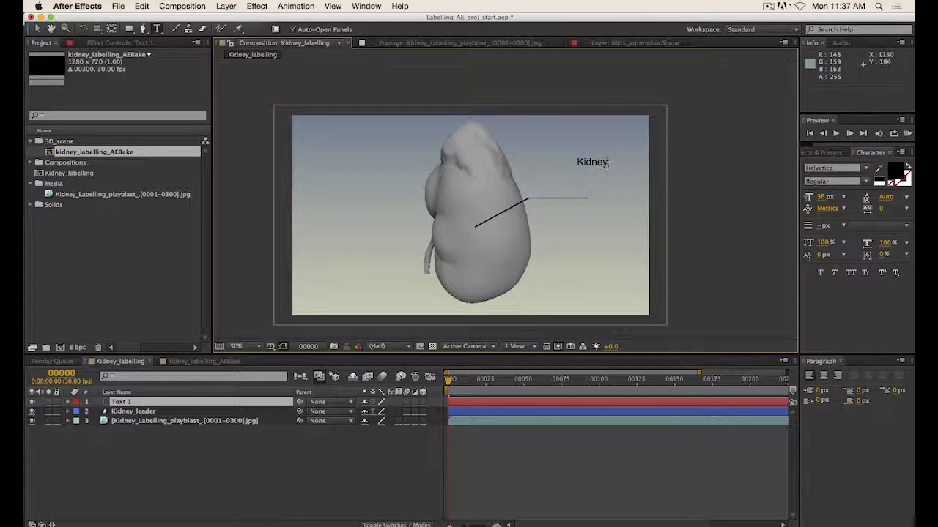
{"action": "key", "text": "KP_Enter"}
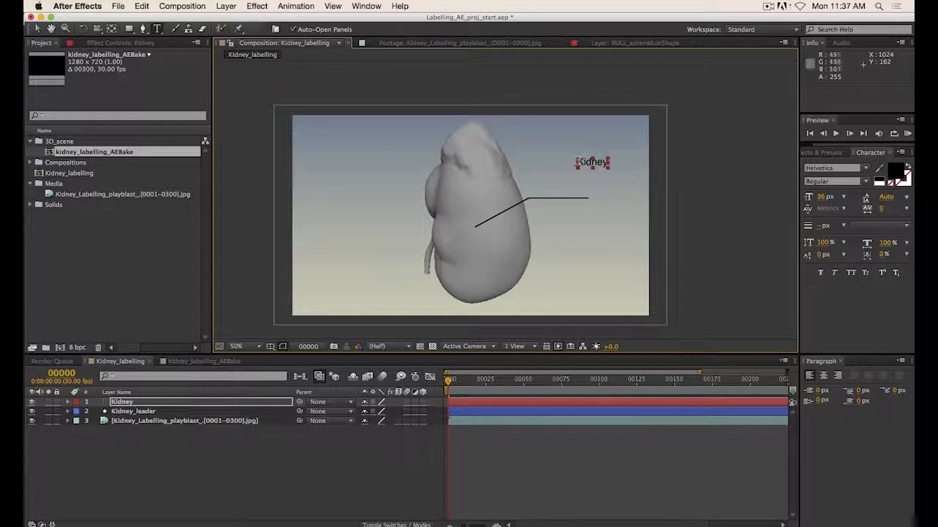
Move the Kidney text beside the outer end of the leader line and fine-tune its alignment with the line
{"action": "left_click", "coordinate": [128, 402]}
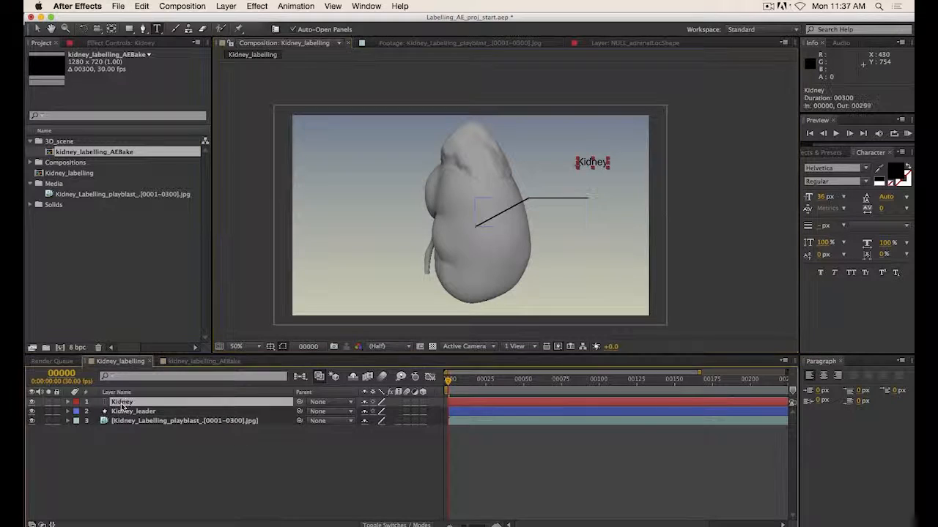
{"action": "left_click", "coordinate": [37, 29]}
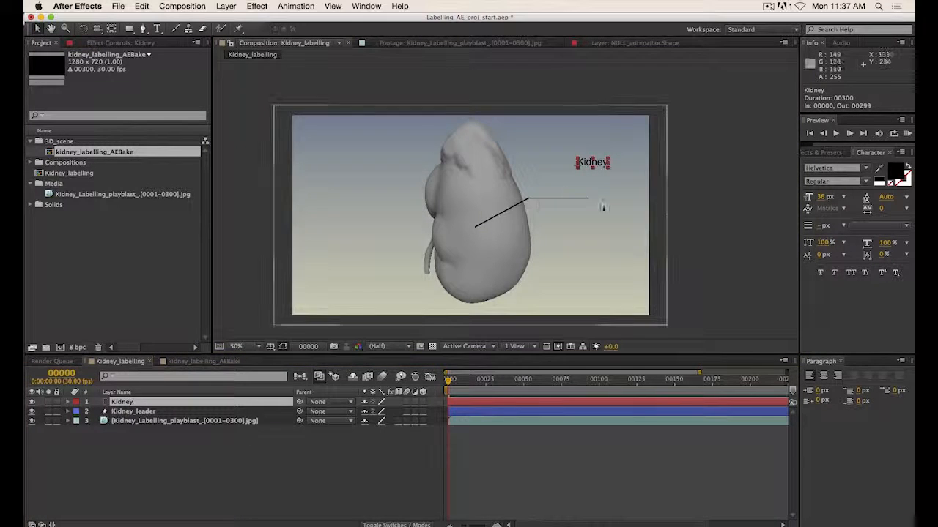
{"action": "left_click_drag", "start_coordinate": [593, 163], "coordinate": [615, 200]}
{"action": "key", "text": "period"}
{"action": "key", "text": "period"}
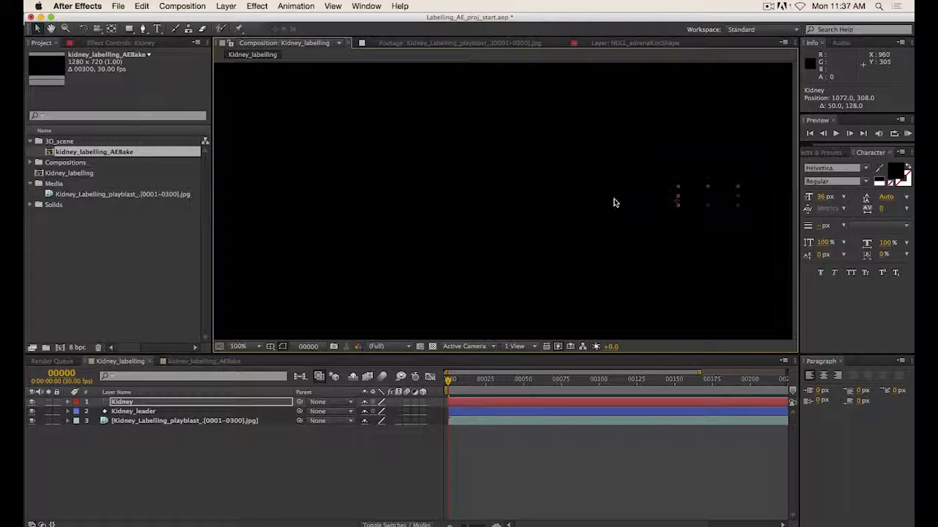
{"action": "key", "text": "space"}
{"action": "left_click_drag", "start_coordinate": [694, 213], "coordinate": [352, 233]}
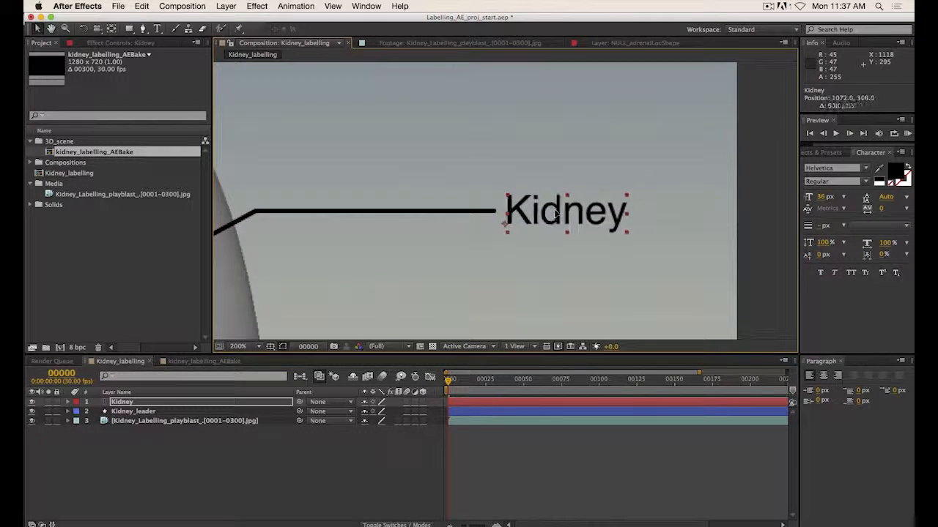
{"action": "left_click_drag", "start_coordinate": [562, 211], "coordinate": [561, 213]}
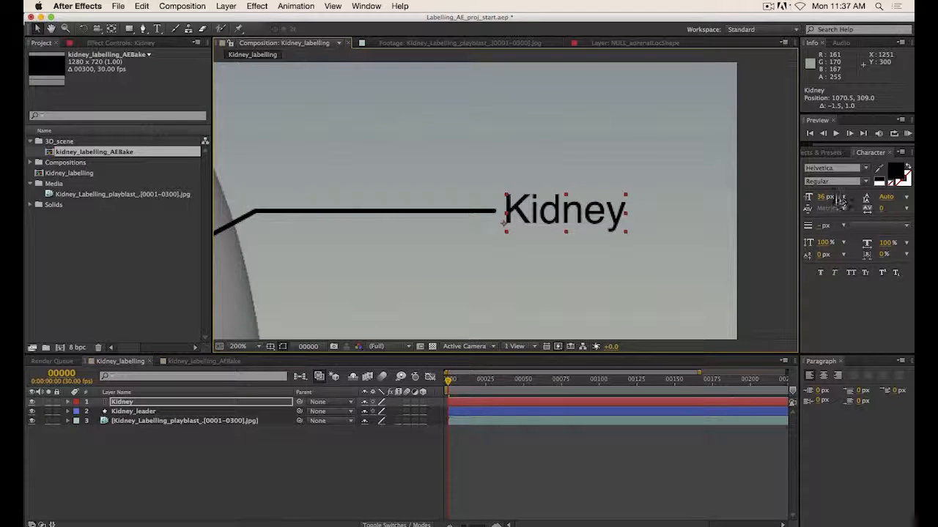
Set the Kidney label's font size to 40 px
{"action": "left_click_drag", "start_coordinate": [841, 199], "coordinate": [858, 199]}
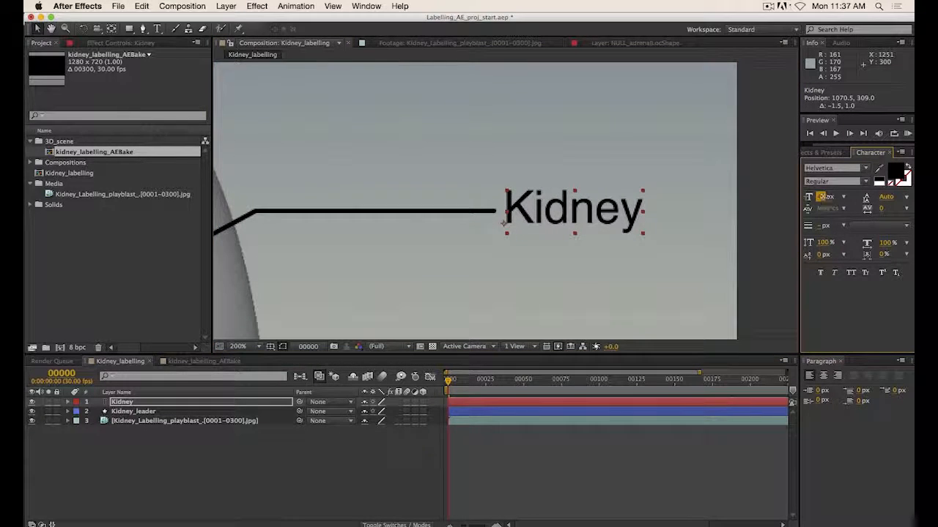
{"action": "left_click", "coordinate": [823, 197]}
{"action": "key", "text": "Down"}
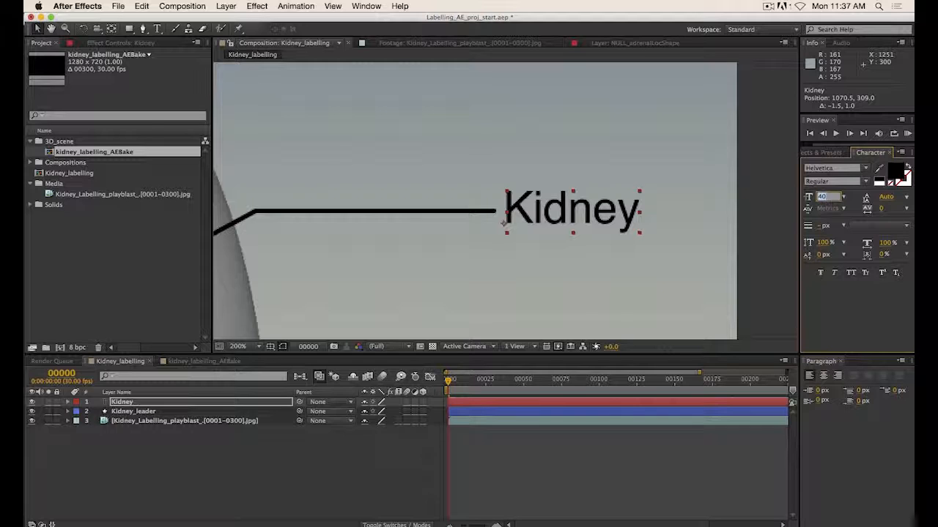
{"action": "left_click", "coordinate": [684, 220]}
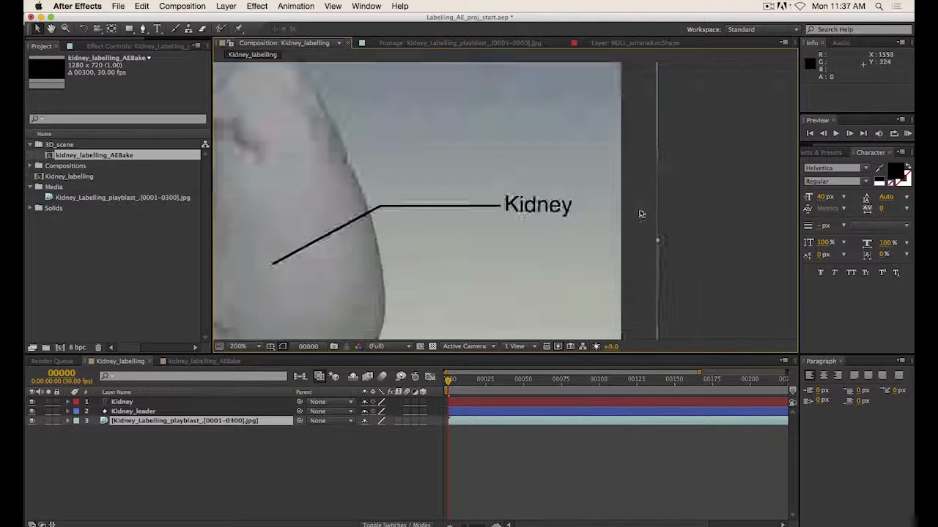
Shorten the horizontal part of Kidney_leader's Path 1 by moving its outer end point towards the kidney
{"action": "scroll", "coordinate": [641, 214], "scroll_direction": "down", "scroll_amount": 2}
{"action": "left_click_drag", "start_coordinate": [612, 229], "coordinate": [676, 213]}
{"action": "left_click", "coordinate": [144, 412]}
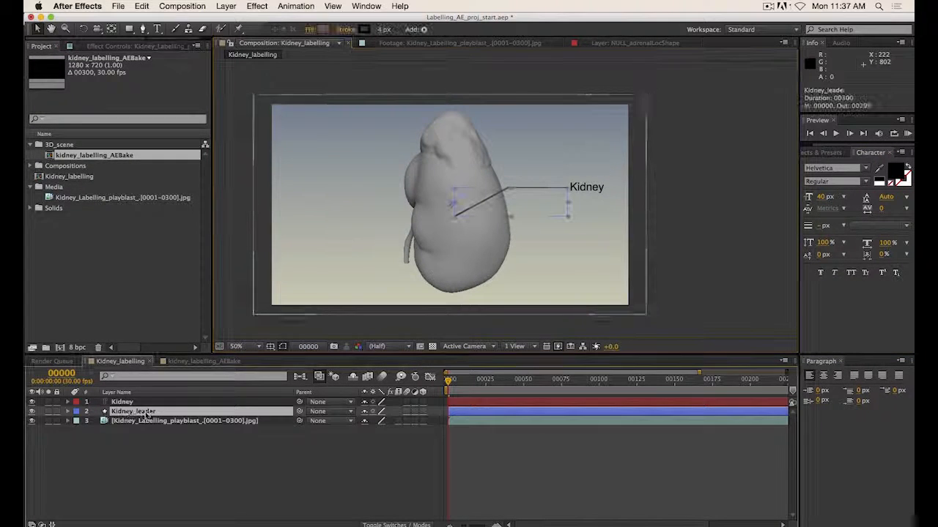
{"action": "left_click", "coordinate": [69, 411]}
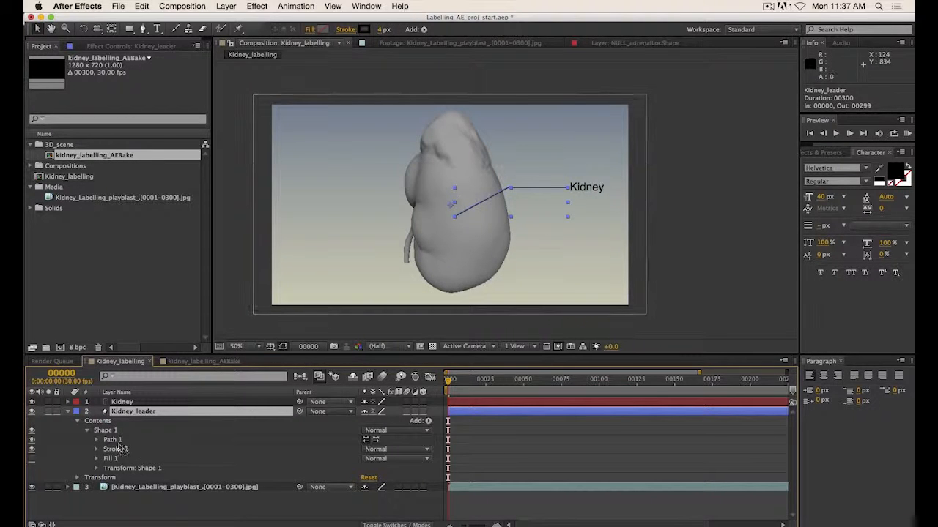
{"action": "left_click", "coordinate": [112, 440]}
{"action": "left_click_drag", "start_coordinate": [568, 188], "coordinate": [542, 189]}
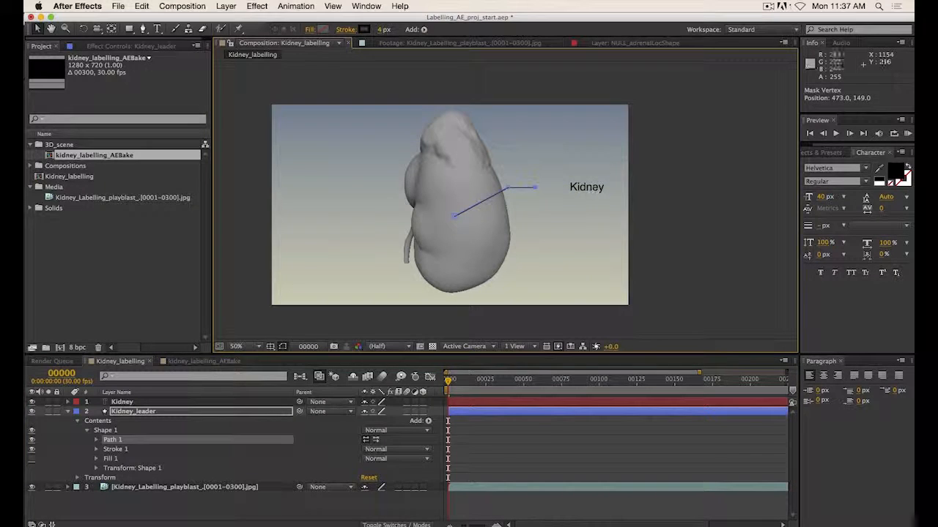
Move the Kidney text against the end of the shortened leader line and deselect it
{"action": "left_click", "coordinate": [126, 402]}
{"action": "left_click_drag", "start_coordinate": [594, 192], "coordinate": [565, 192]}
{"action": "left_click", "coordinate": [687, 200]}
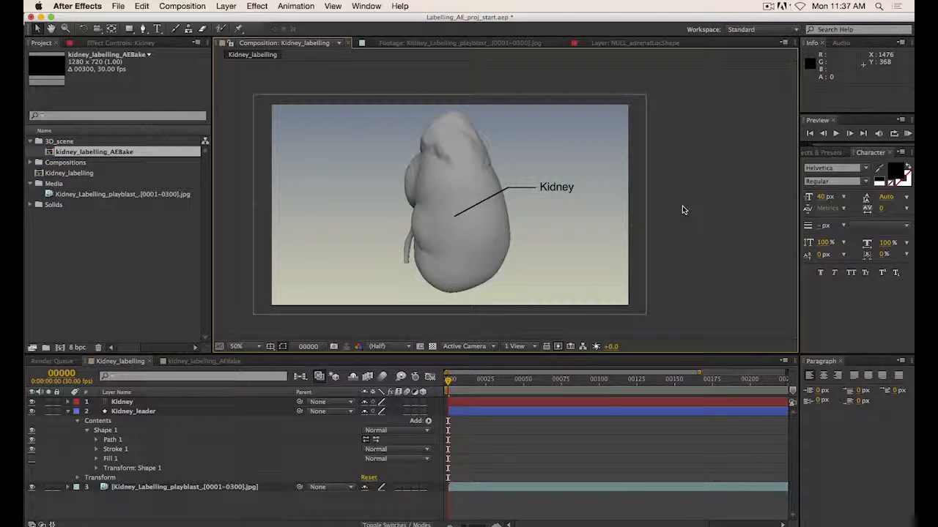
Preview the animation to check the label and leader against the rotating kidney, and return to frame 0
{"action": "key", "text": "space"}
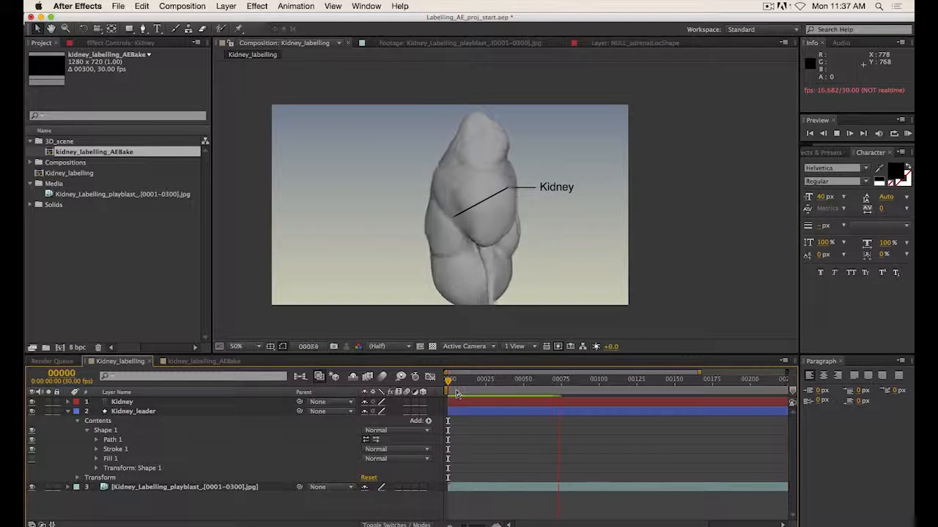
{"action": "key", "text": "space"}
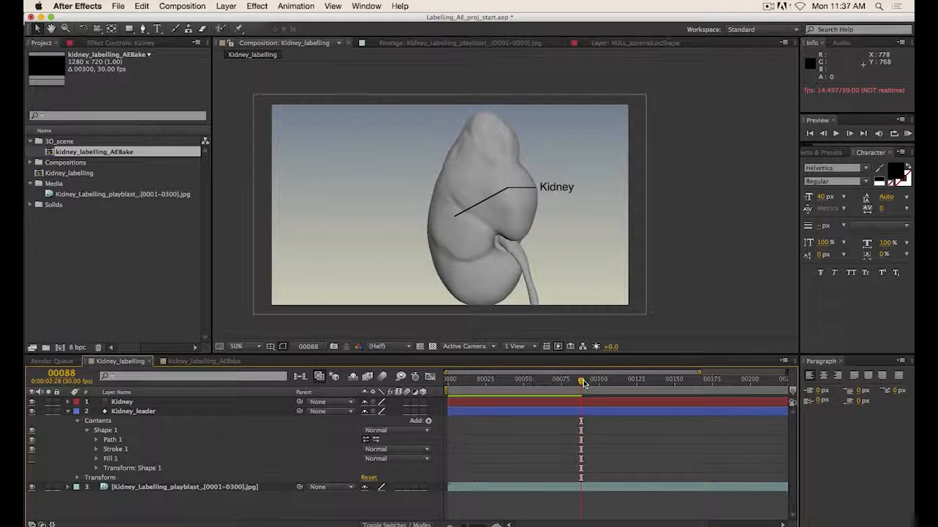
{"action": "left_click_drag", "start_coordinate": [581, 380], "coordinate": [440, 395]}
{"action": "key", "text": "space"}
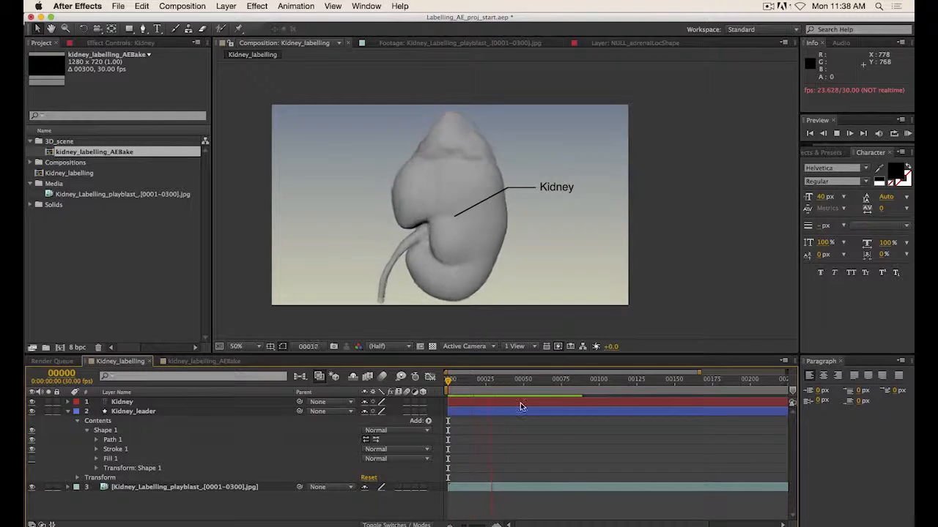
{"action": "key", "text": "space"}
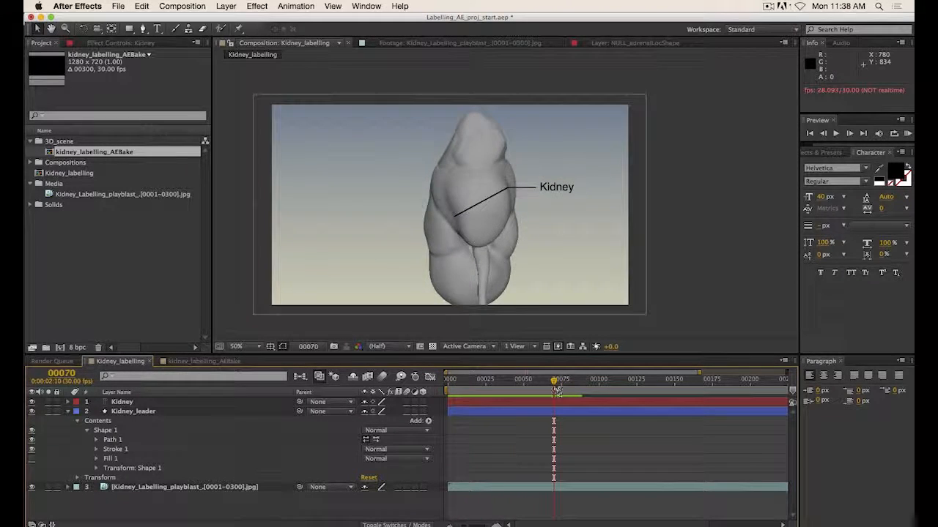
{"action": "left_click_drag", "start_coordinate": [556, 390], "coordinate": [485, 390]}
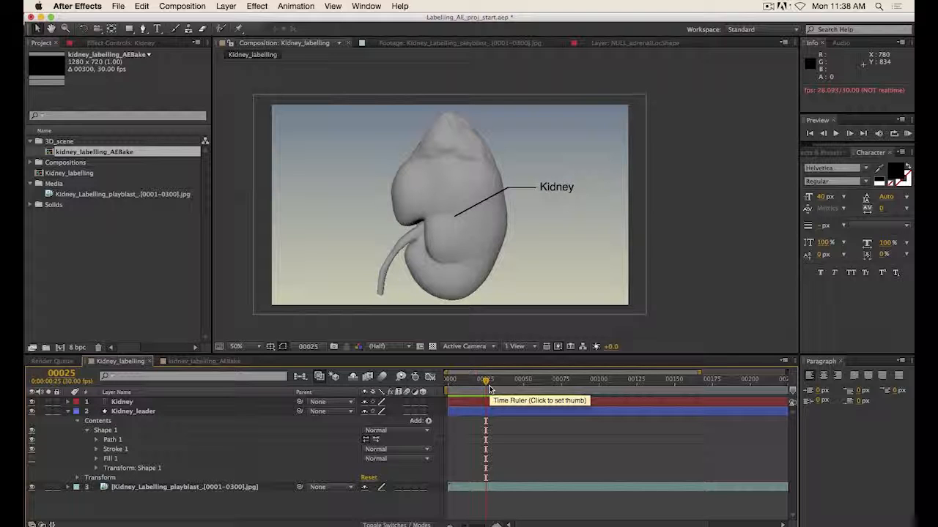
{"action": "left_click_drag", "start_coordinate": [487, 389], "coordinate": [446, 390]}
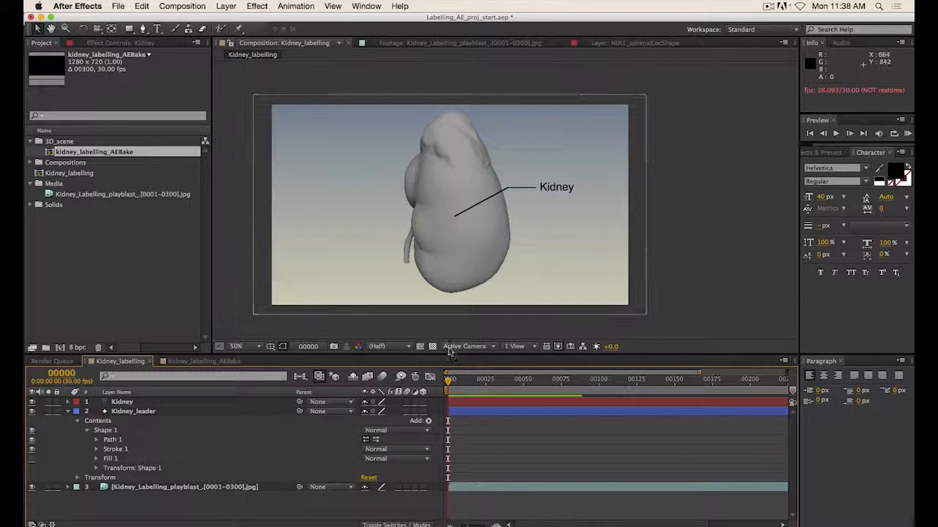
{"action": "mouse_move", "coordinate": [448, 380]}
{"action": "left_mouse_down"}
{"action": "mouse_move", "coordinate": [459, 380]}
{"action": "mouse_move", "coordinate": [446, 386]}
{"action": "left_mouse_up"}
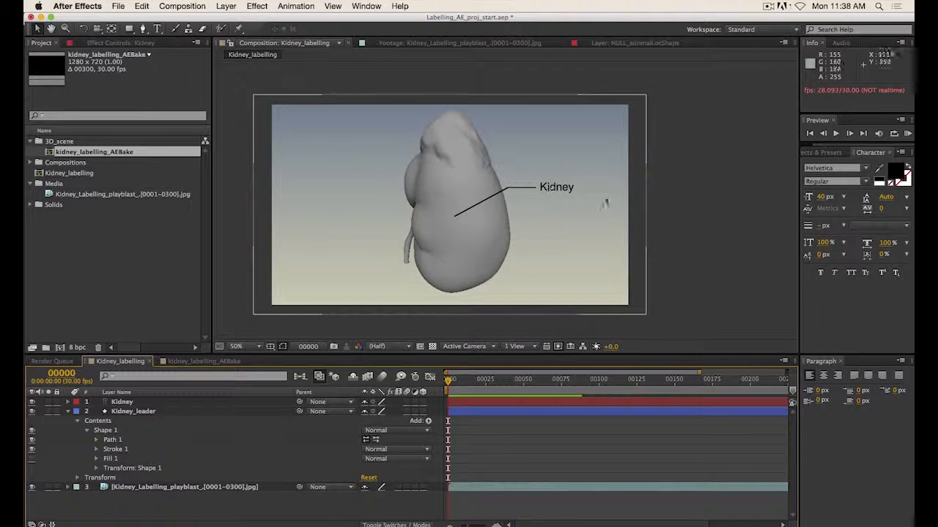
Collapse the Kidney_leader properties, reveal only its Opacity, and set it to 0%
{"action": "left_click", "coordinate": [68, 412]}
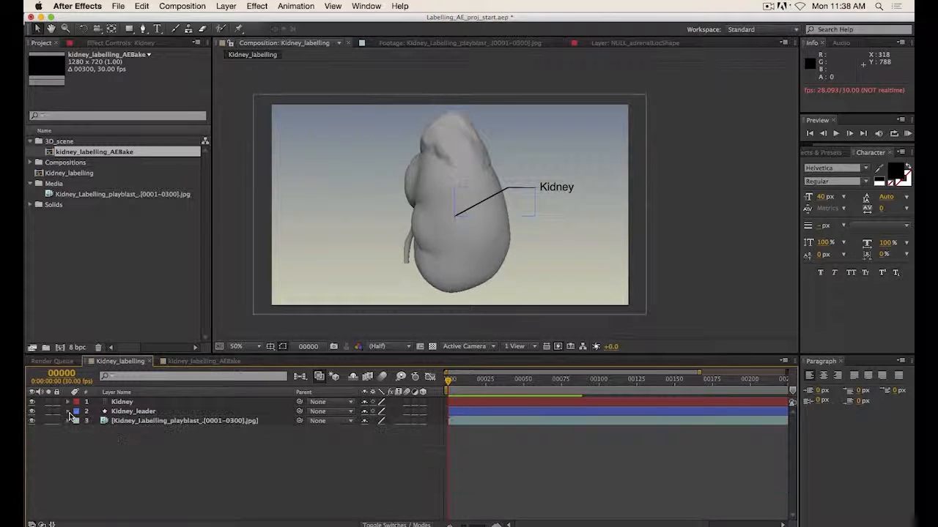
{"action": "left_click", "coordinate": [179, 413]}
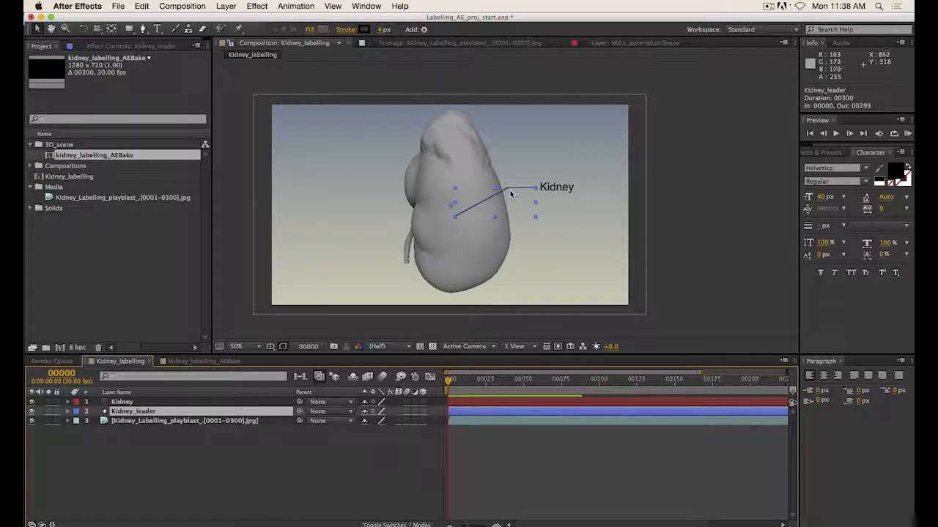
{"action": "key", "text": "t"}
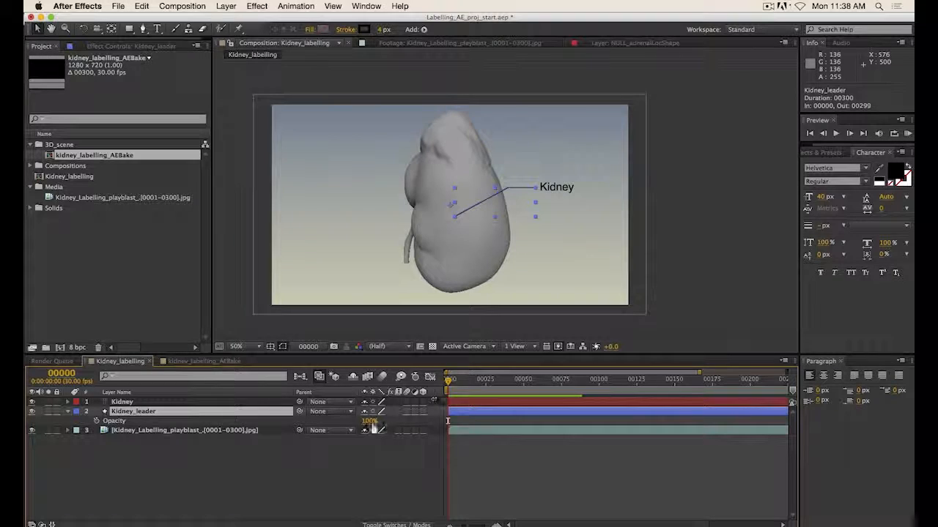
{"action": "left_click_drag", "start_coordinate": [370, 423], "coordinate": [453, 422]}
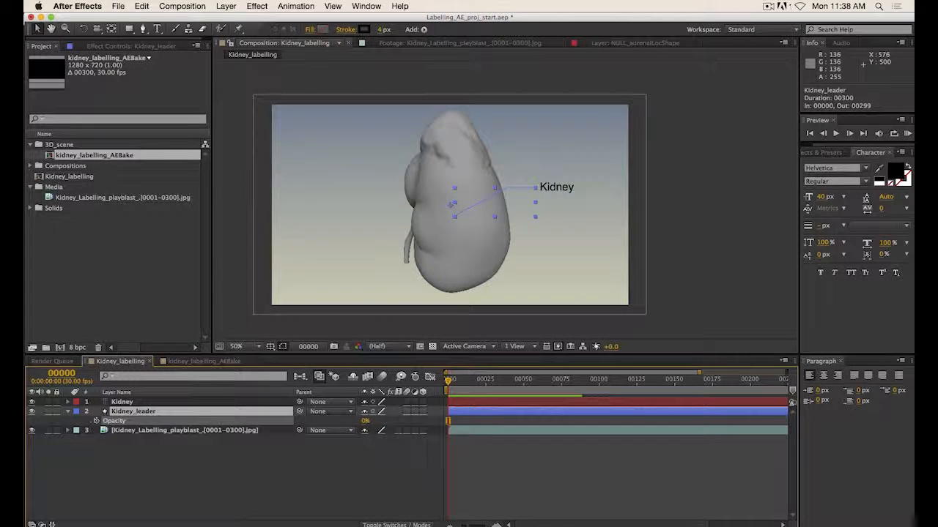
{"action": "mouse_move", "coordinate": [321, 428]}
{"action": "left_mouse_down"}
{"action": "mouse_move", "coordinate": [366, 429]}
{"action": "mouse_move", "coordinate": [322, 432]}
{"action": "left_mouse_up"}
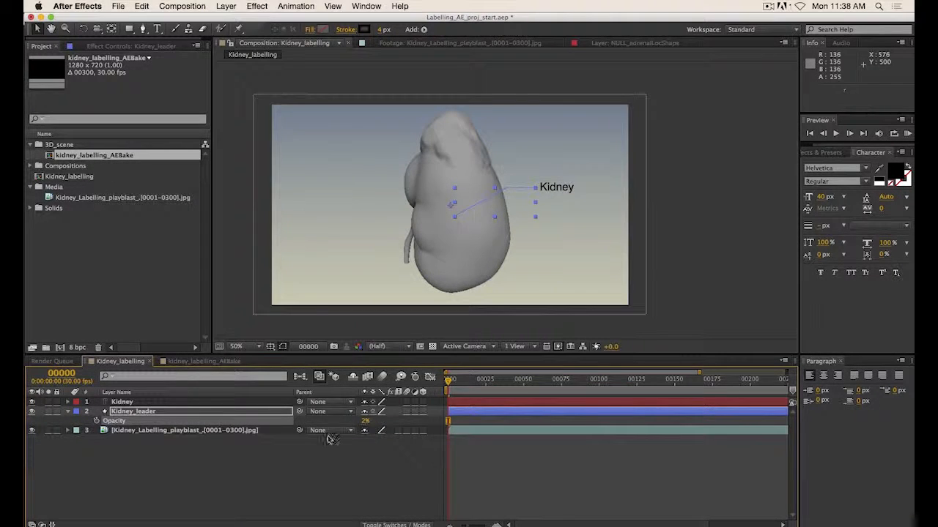
{"action": "left_click", "coordinate": [694, 287]}
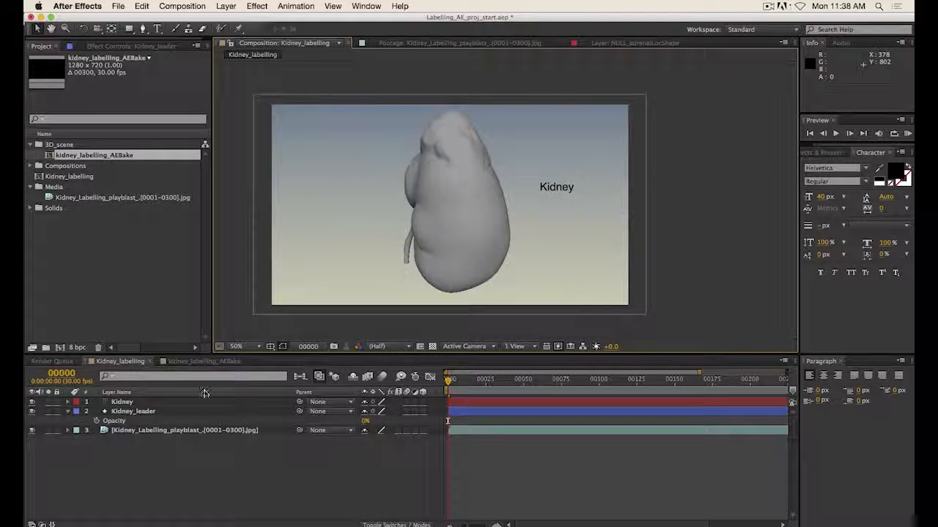
Switch the timeline's time display from frames to timecode
{"action": "left_click", "coordinate": [62, 377], "text": "super"}
{"action": "left_click", "coordinate": [494, 403]}
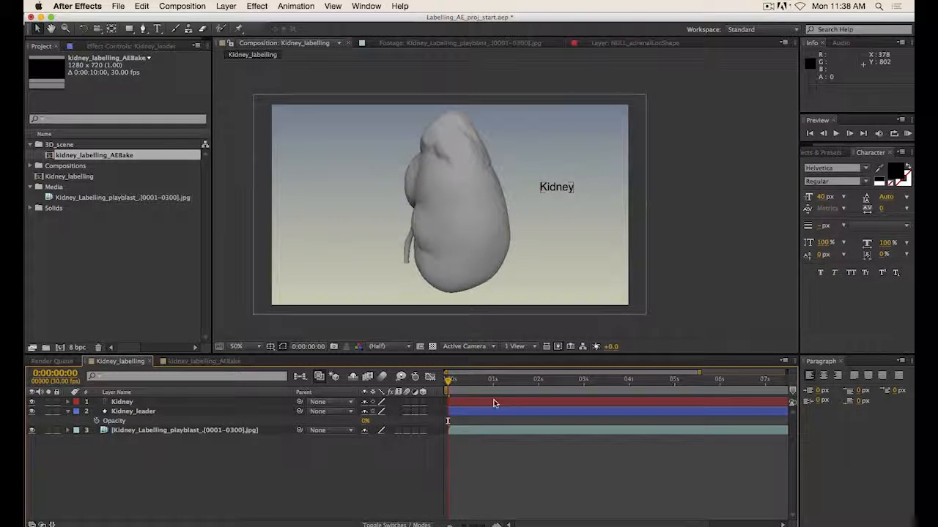
Fade in Kidney_leader with opacity keyframes of 0% at 0:00:00:15 and 100% at 0:00:01:00
{"action": "left_click_drag", "start_coordinate": [451, 387], "coordinate": [515, 382]}
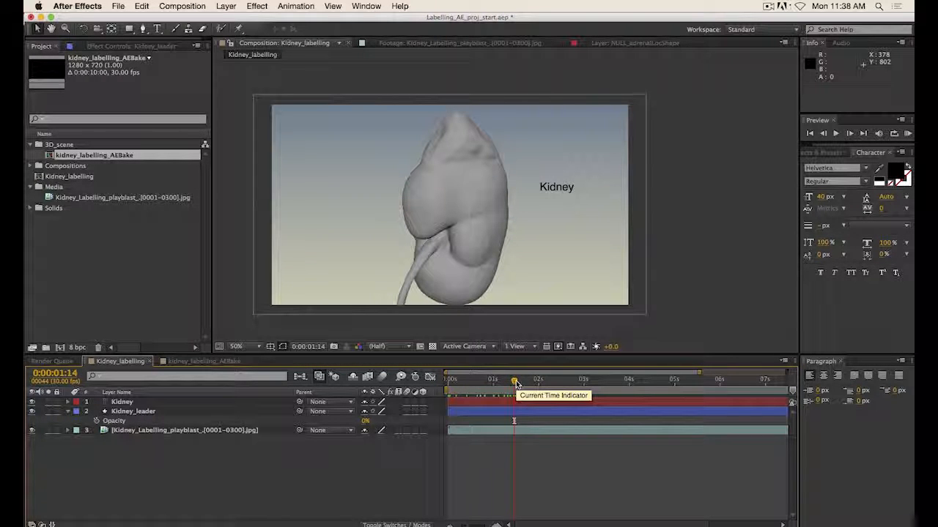
{"action": "left_click_drag", "start_coordinate": [516, 380], "coordinate": [471, 386]}
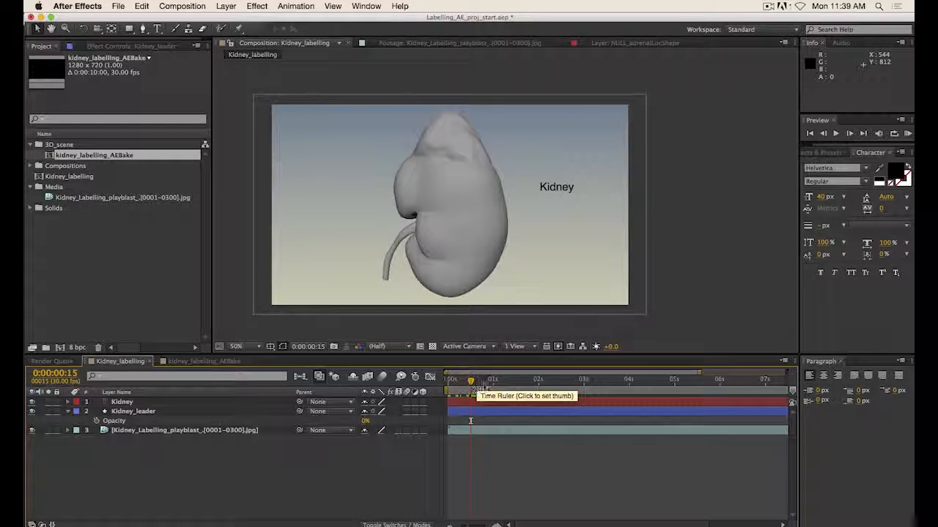
{"action": "left_click", "coordinate": [98, 423]}
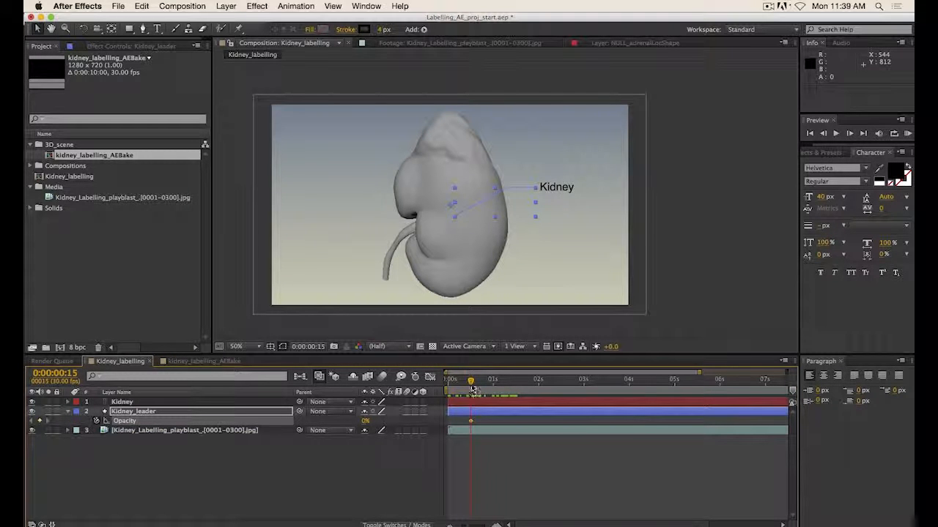
{"action": "left_click_drag", "start_coordinate": [472, 386], "coordinate": [493, 386]}
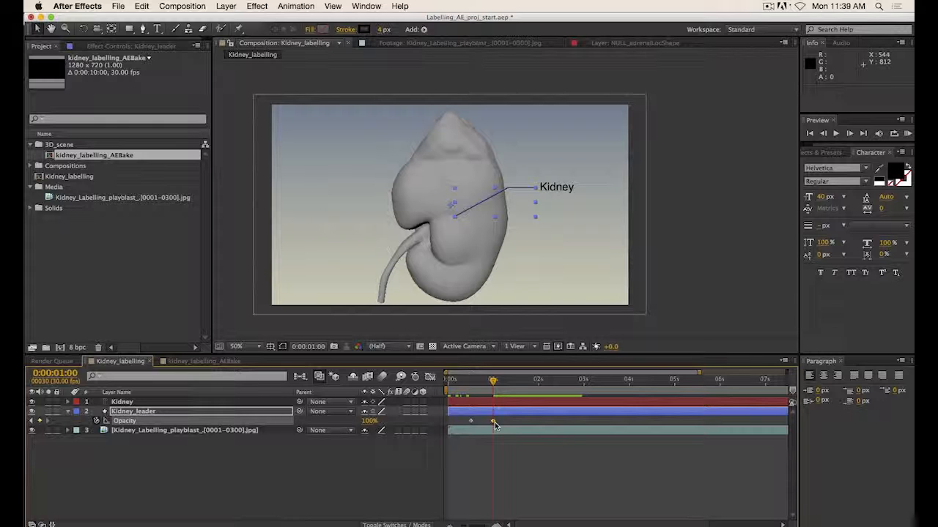
{"action": "left_click_drag", "start_coordinate": [493, 381], "coordinate": [543, 383]}
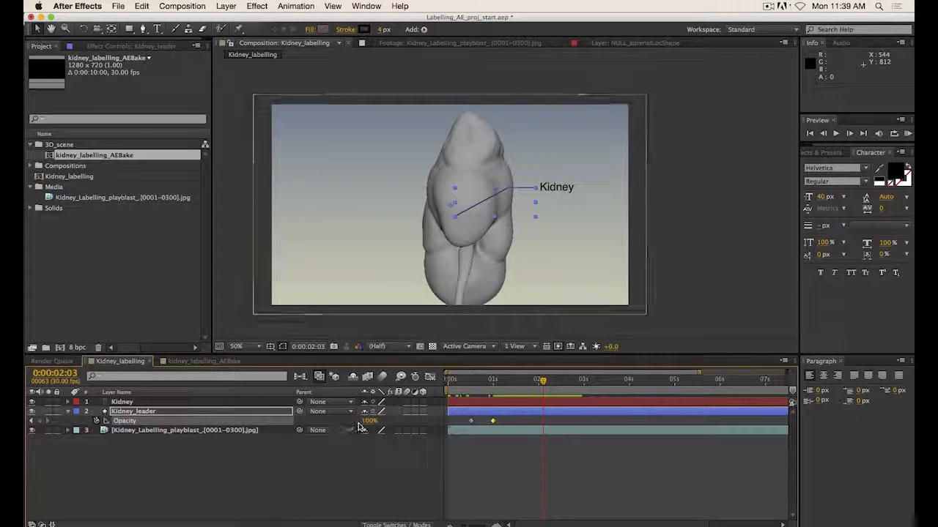
{"action": "left_click_drag", "start_coordinate": [366, 422], "coordinate": [354, 424]}
{"action": "key", "text": "super+z"}
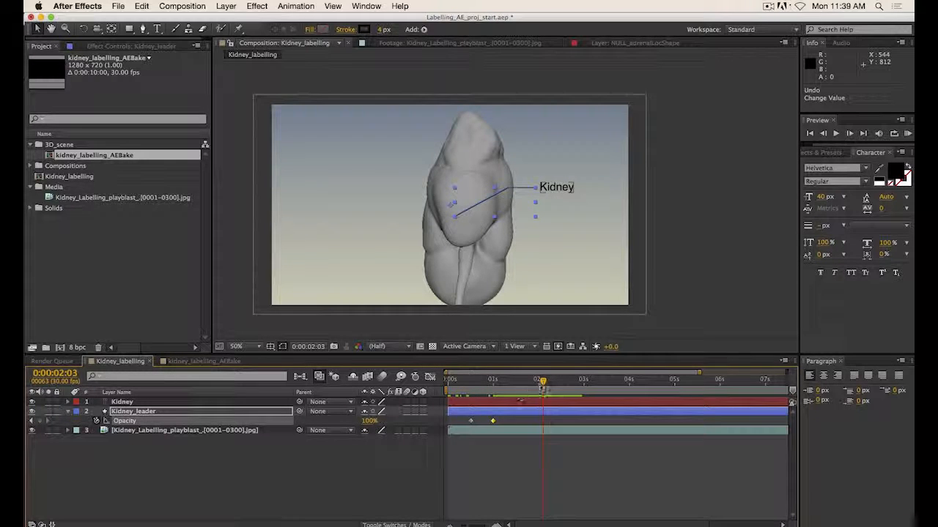
Fade out Kidney_leader with opacity keyframes of 100% at 0:00:03:00 and 0% at 0:00:03:15, and scrub back through the fade
{"action": "left_click", "coordinate": [493, 381]}
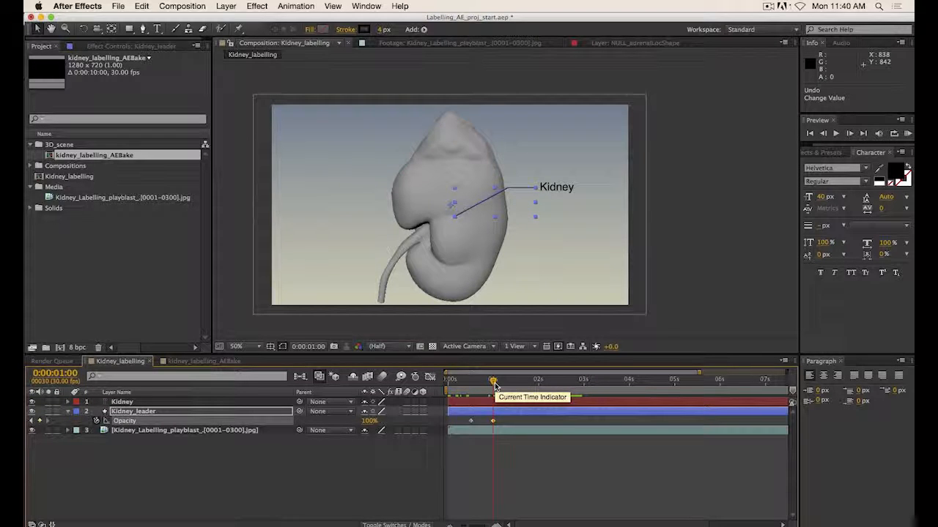
{"action": "left_click_drag", "start_coordinate": [493, 381], "coordinate": [583, 382]}
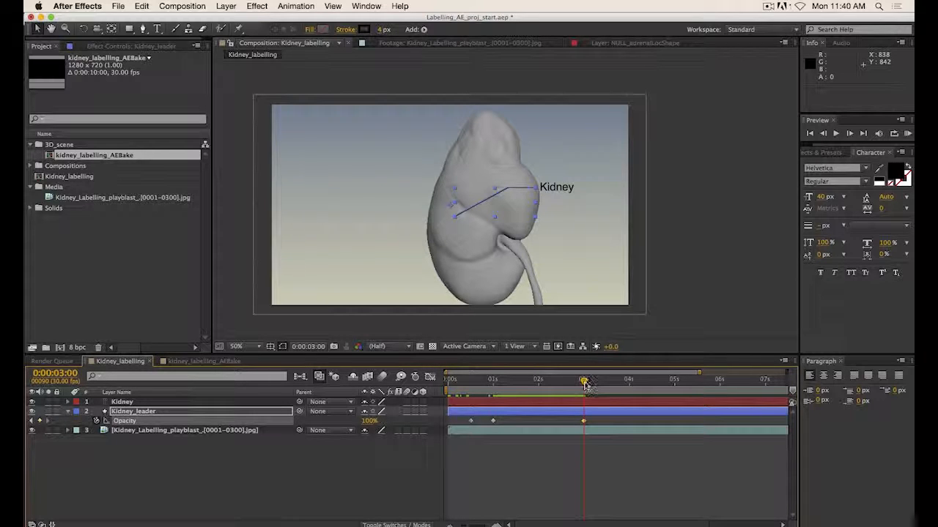
{"action": "left_click_drag", "start_coordinate": [584, 383], "coordinate": [606, 386]}
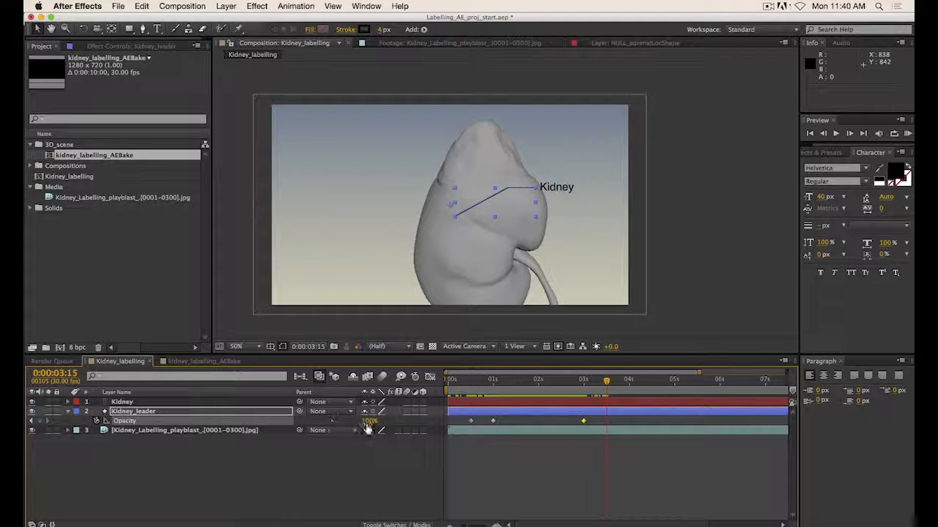
{"action": "left_click_drag", "start_coordinate": [370, 422], "coordinate": [334, 424]}
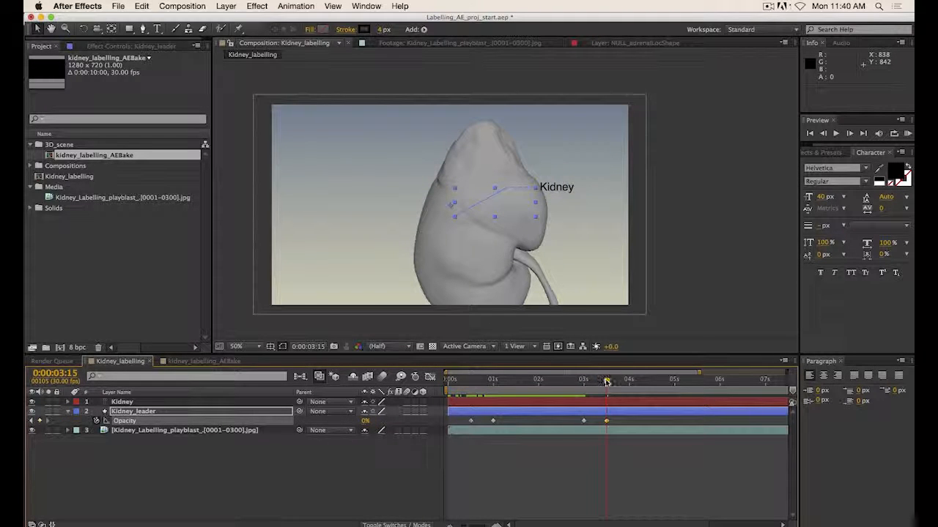
{"action": "left_click_drag", "start_coordinate": [607, 382], "coordinate": [539, 388]}
{"action": "left_click", "coordinate": [460, 384]}
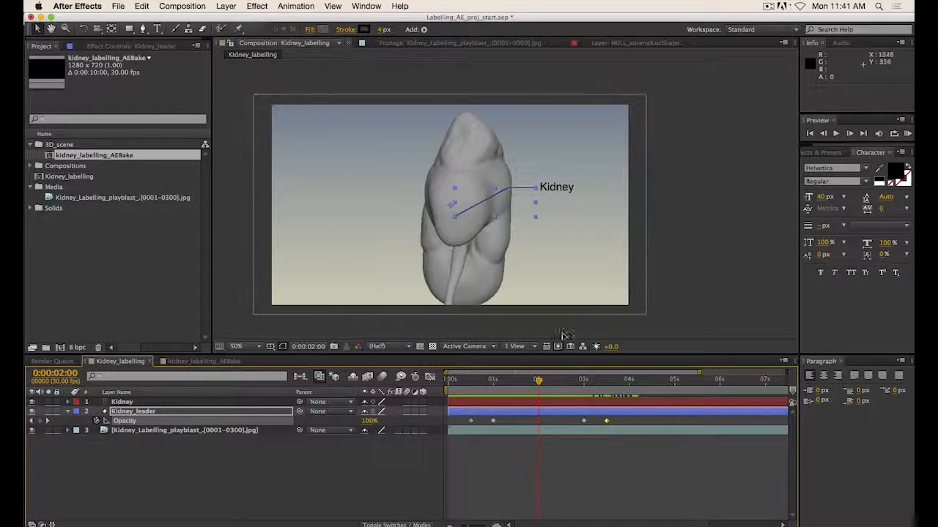
Animate Kidney_leader's position with a keyframe at 0:00:02:00 and another at 0:00:03:00 with the leader moved horizontally to 914, 360
{"action": "left_click", "coordinate": [154, 413]}
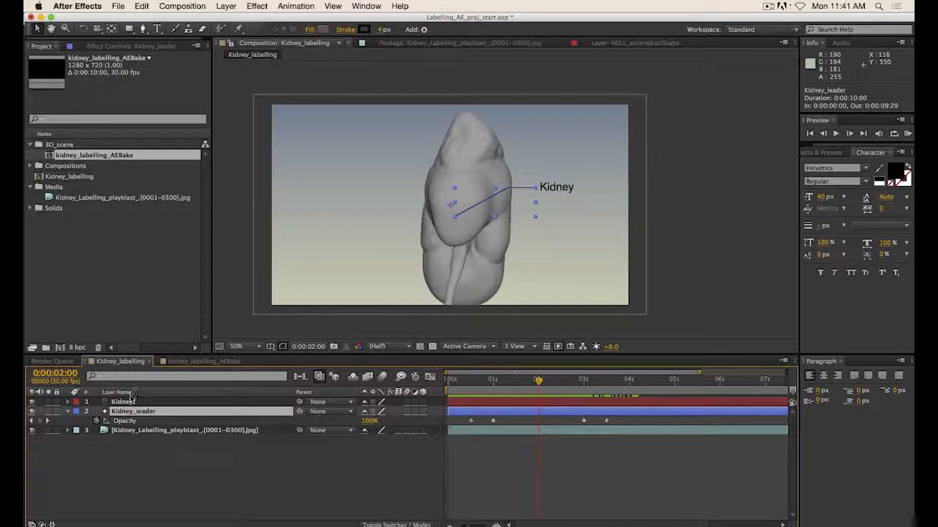
{"action": "key", "text": "p"}
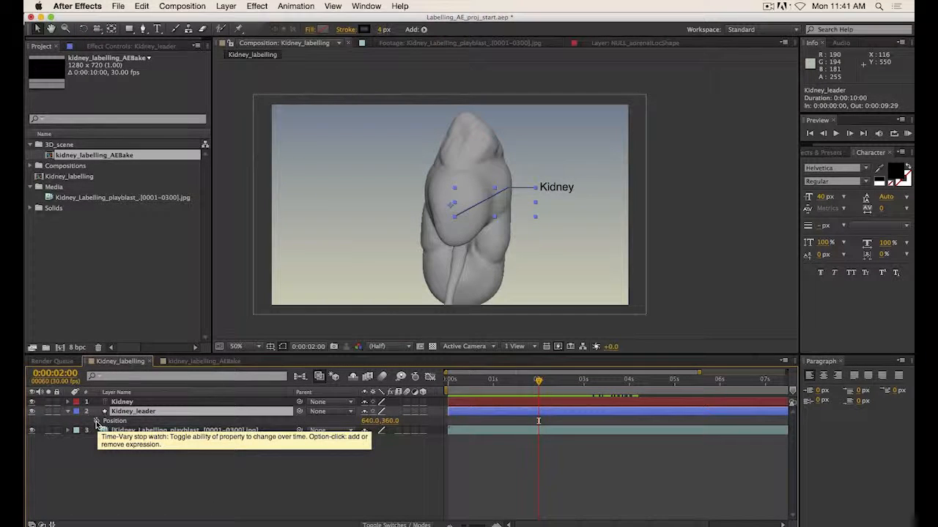
{"action": "left_click", "coordinate": [96, 421]}
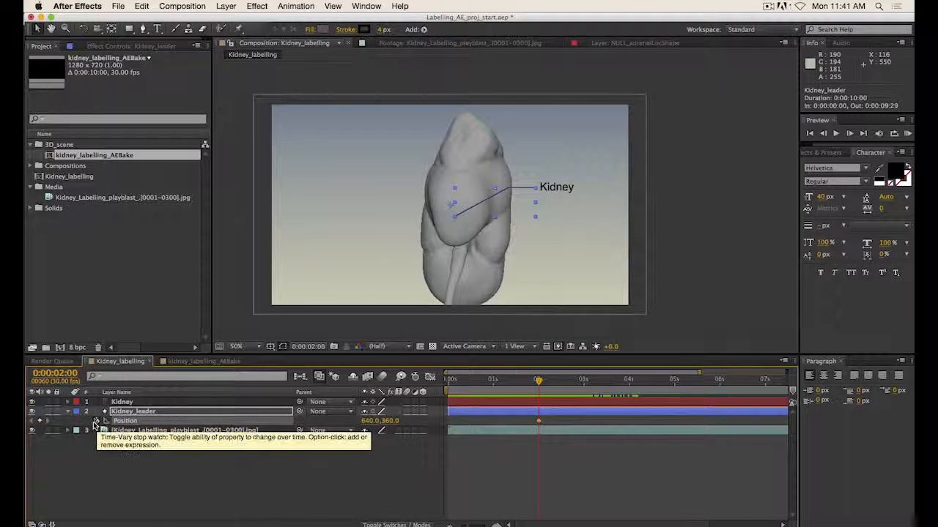
{"action": "left_click_drag", "start_coordinate": [538, 382], "coordinate": [585, 390]}
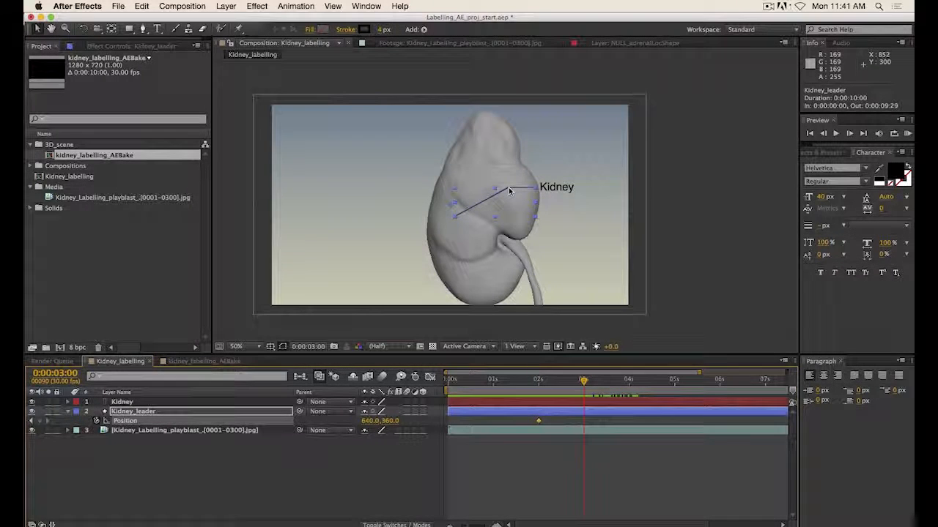
{"action": "left_click_drag", "start_coordinate": [510, 191], "coordinate": [586, 190]}
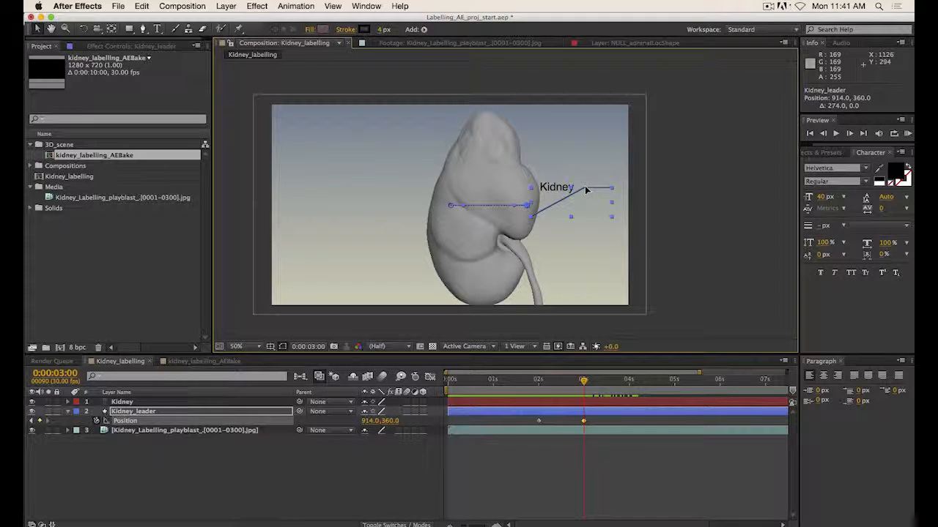
Preview the leader's movement over the rotating kidney, hiding the Kidney text layer to see the line alone
{"action": "left_click_drag", "start_coordinate": [585, 384], "coordinate": [493, 392]}
{"action": "key", "text": "space"}
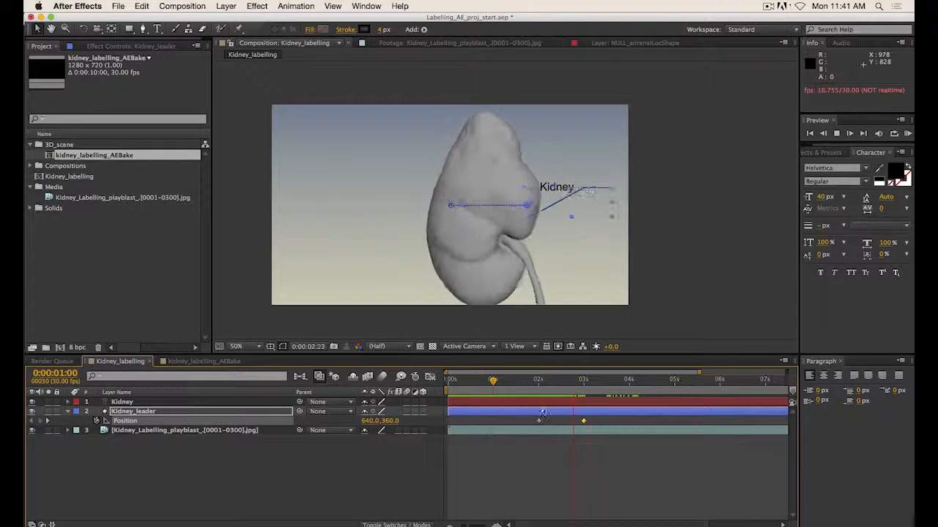
{"action": "key", "text": "space"}
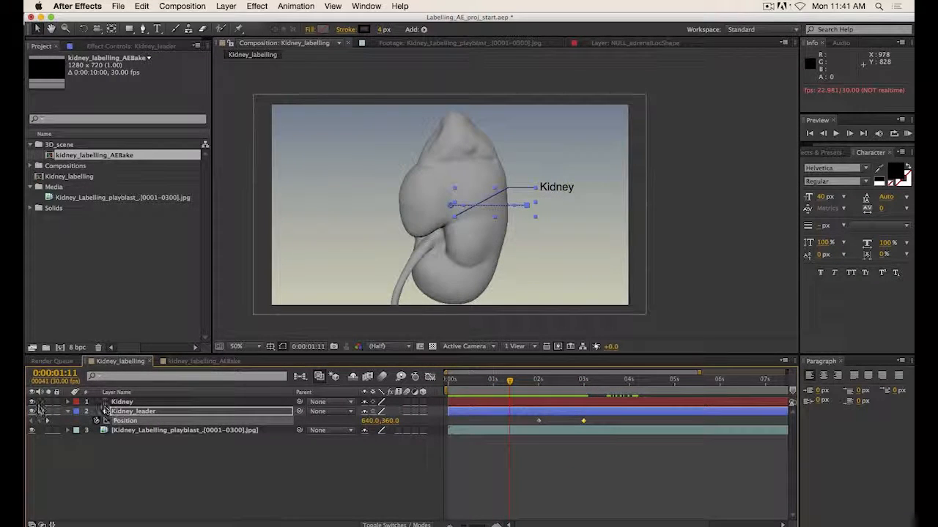
{"action": "left_click", "coordinate": [31, 403]}
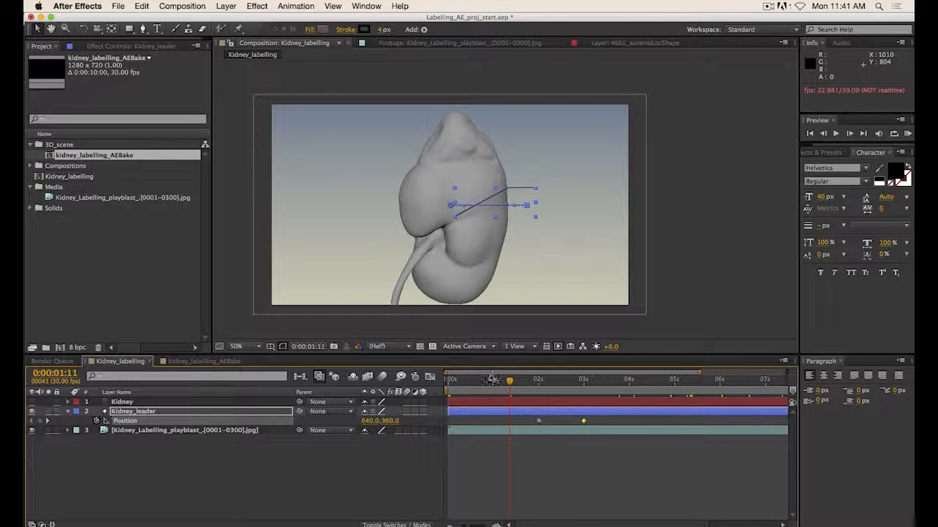
{"action": "left_click", "coordinate": [685, 318]}
{"action": "key", "text": "space"}
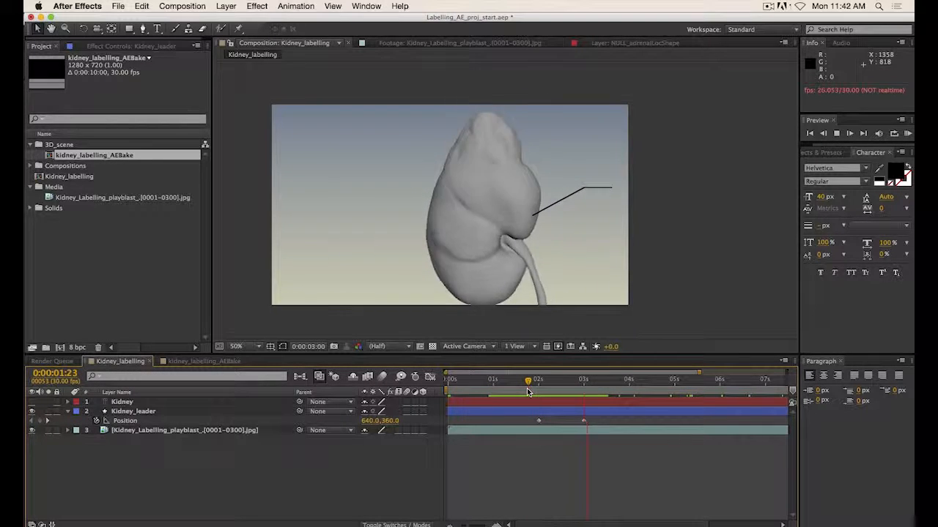
{"action": "key", "text": "space"}
Move Kidney_leader's second position keyframe to 0:00:03:15 and shift the leader there to 956, 360
{"action": "left_click_drag", "start_coordinate": [588, 385], "coordinate": [605, 422]}
{"action": "left_click", "coordinate": [605, 382]}
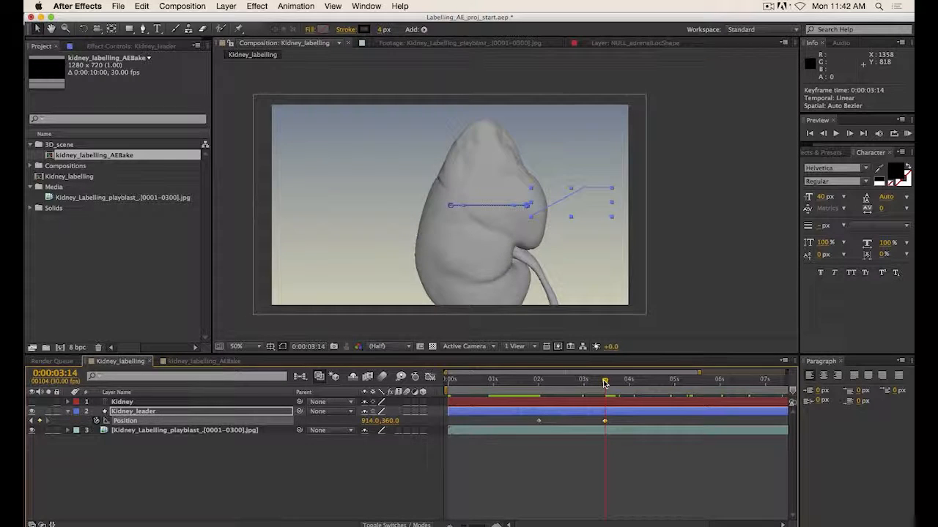
{"action": "mouse_move", "coordinate": [605, 382]}
{"action": "left_mouse_down"}
{"action": "mouse_move", "coordinate": [571, 384]}
{"action": "mouse_move", "coordinate": [606, 382]}
{"action": "left_mouse_up"}
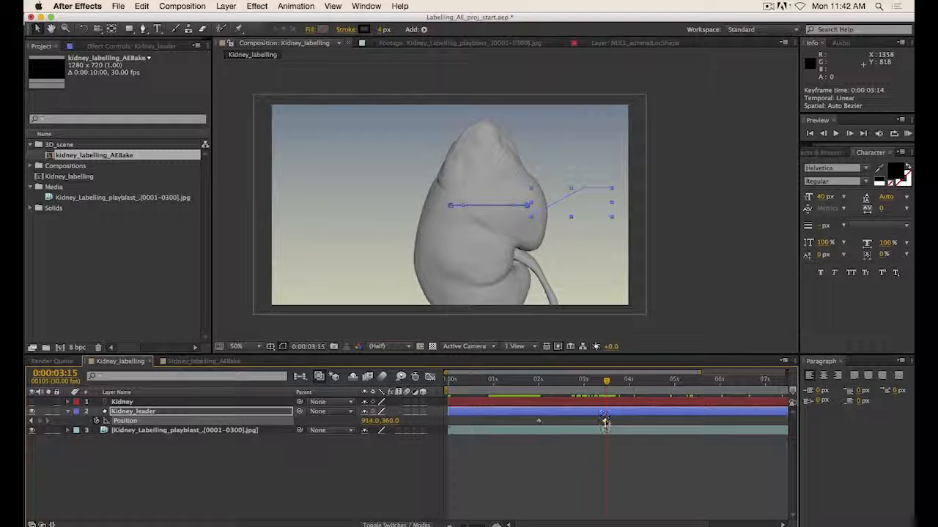
{"action": "left_click_drag", "start_coordinate": [605, 424], "coordinate": [608, 423]}
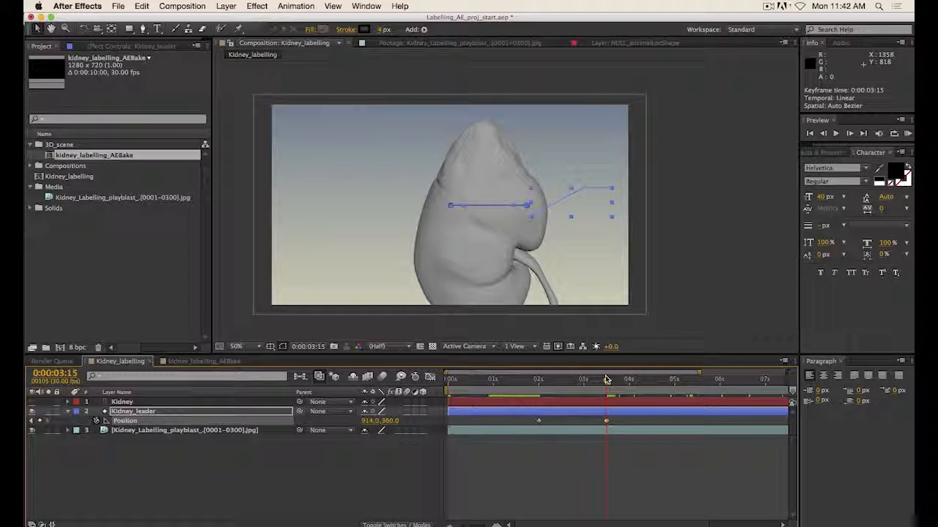
{"action": "left_click_drag", "start_coordinate": [578, 193], "coordinate": [594, 192]}
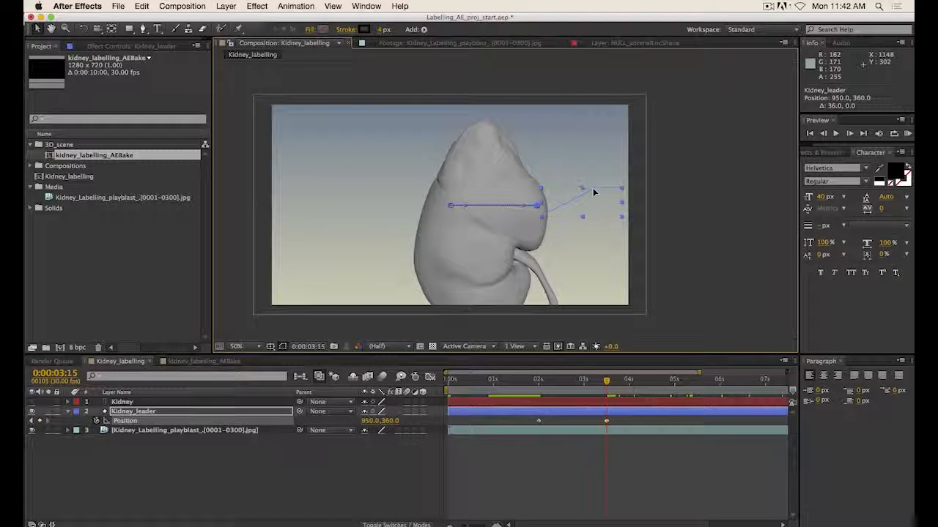
Replay the section between about one and four seconds to check how the leader follows the rotating kidney
{"action": "left_click_drag", "start_coordinate": [607, 381], "coordinate": [527, 374]}
{"action": "left_click", "coordinate": [732, 230]}
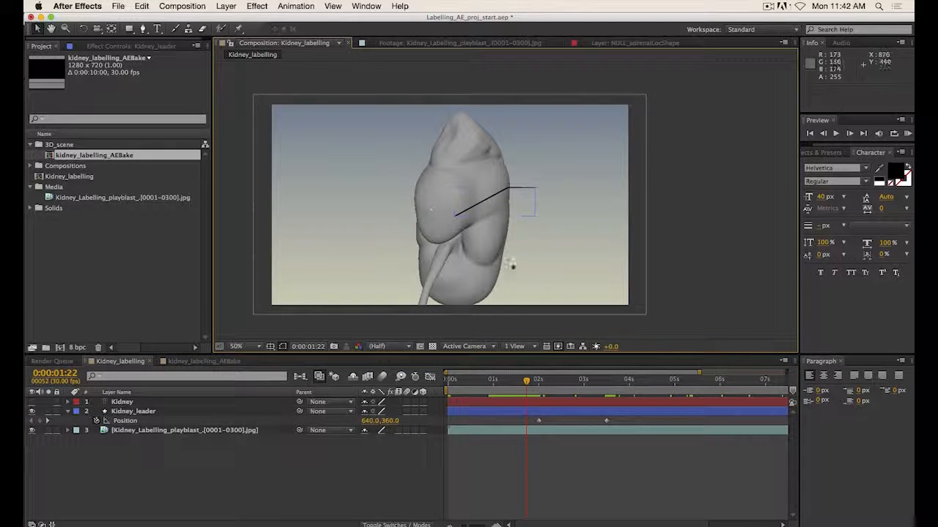
{"action": "left_click_drag", "start_coordinate": [526, 381], "coordinate": [506, 383]}
{"action": "key", "text": "space"}
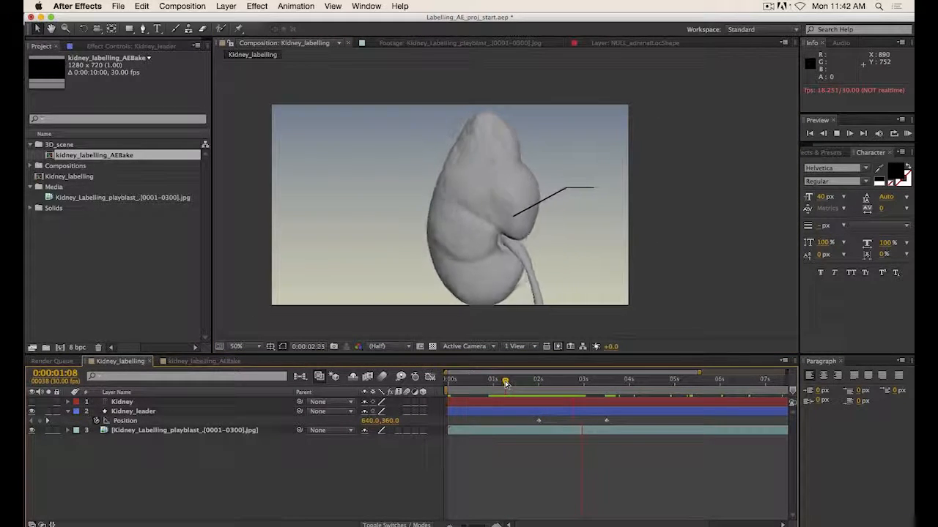
{"action": "left_click", "coordinate": [496, 383]}
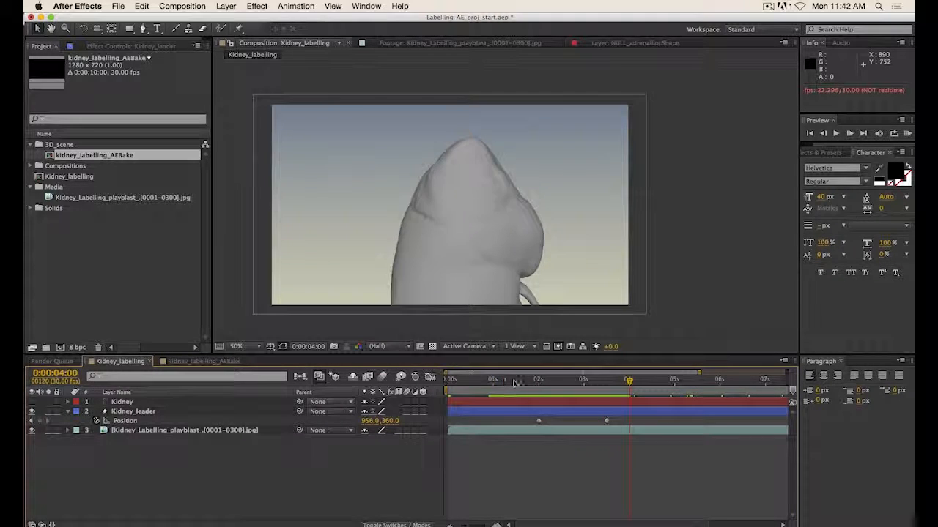
{"action": "left_click_drag", "start_coordinate": [496, 382], "coordinate": [505, 386]}
{"action": "key", "text": "space"}
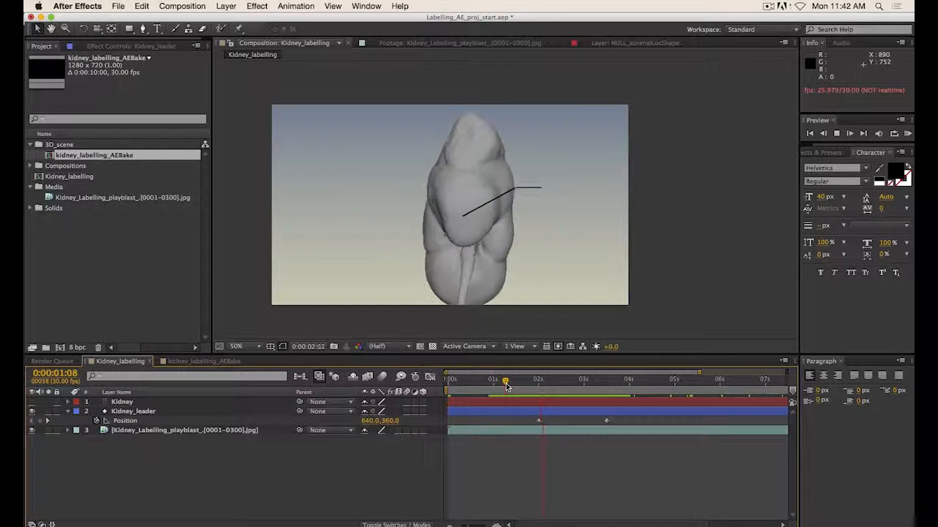
{"action": "left_click", "coordinate": [516, 382]}
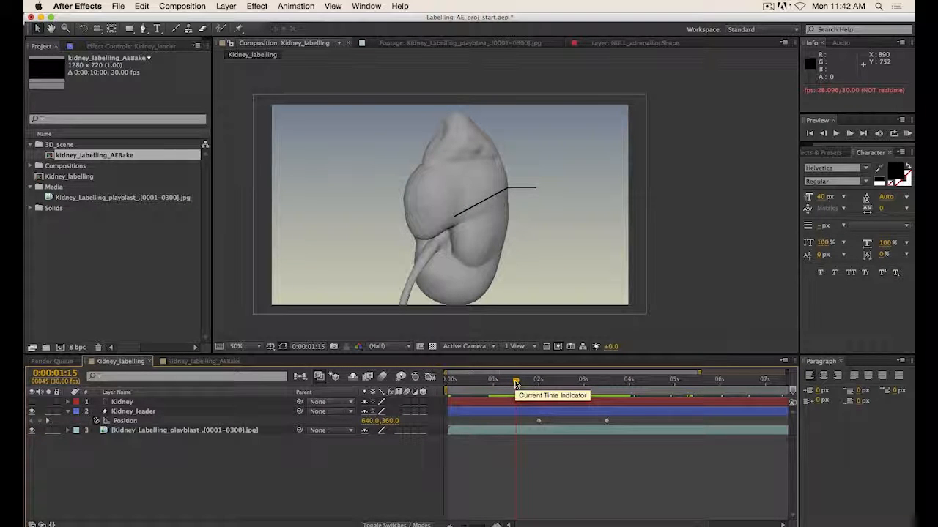
{"action": "left_click_drag", "start_coordinate": [516, 382], "coordinate": [532, 402]}
{"action": "key", "text": "space"}
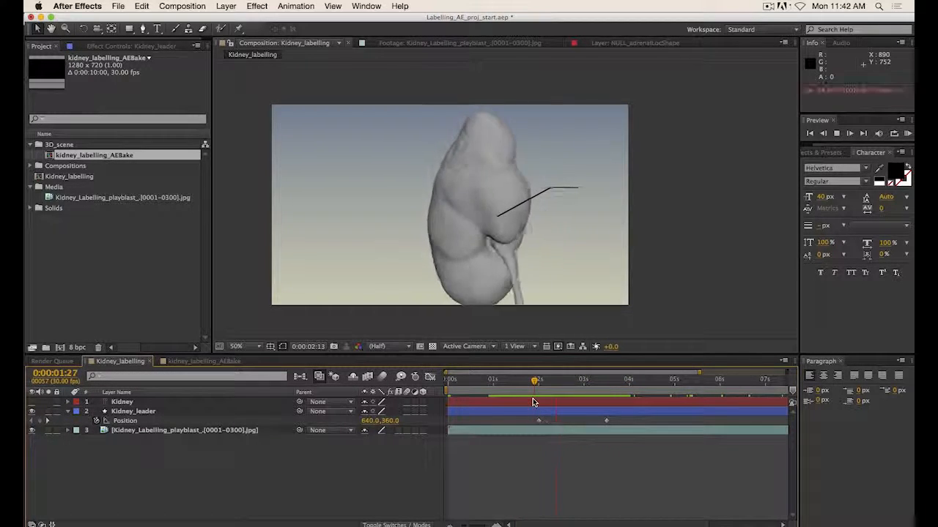
{"action": "key", "text": "space"}
Make the Kidney text layer visible again and parent it to Kidney_leader at 0:00:01:19
{"action": "left_click_drag", "start_coordinate": [536, 382], "coordinate": [521, 386]}
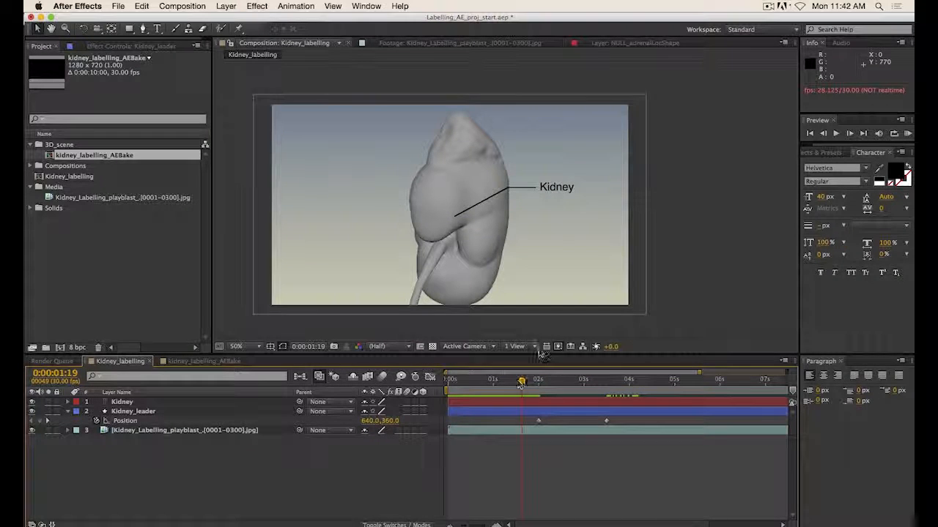
{"action": "left_click", "coordinate": [118, 403]}
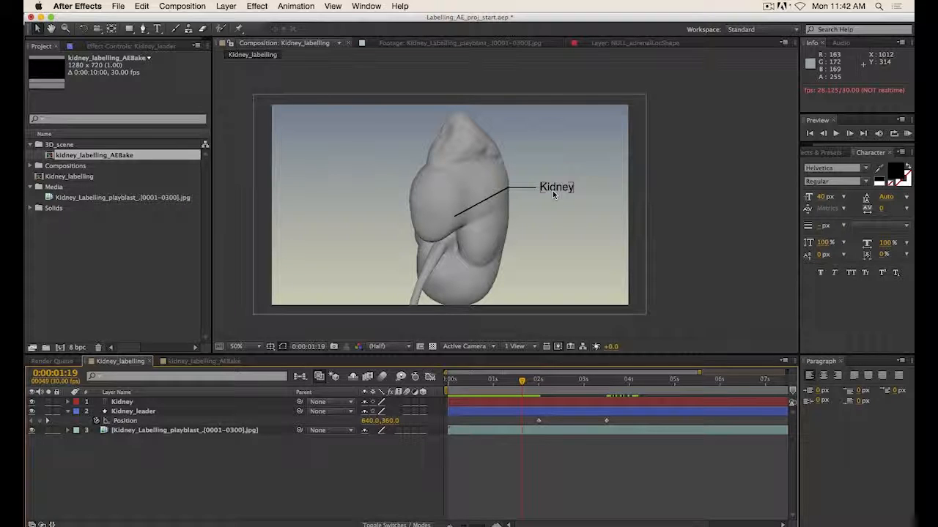
{"action": "left_click", "coordinate": [153, 412]}
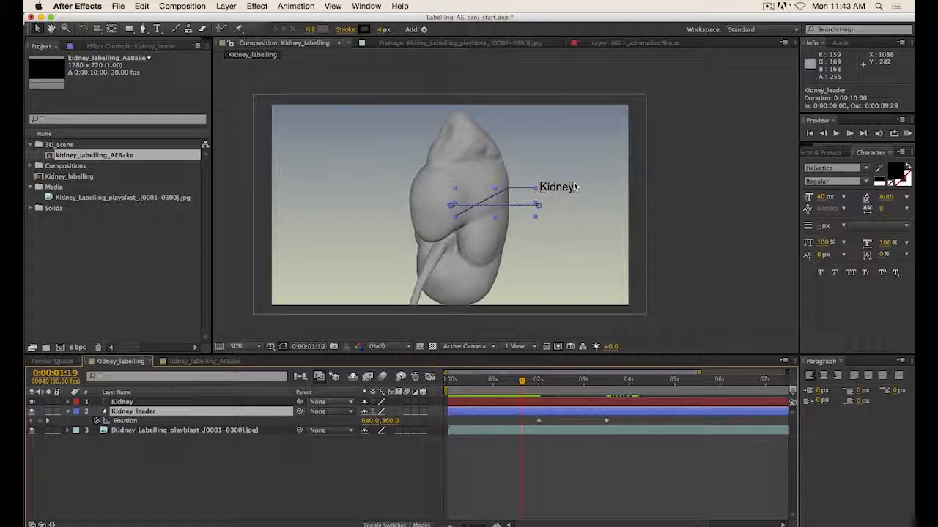
{"action": "left_click", "coordinate": [124, 404]}
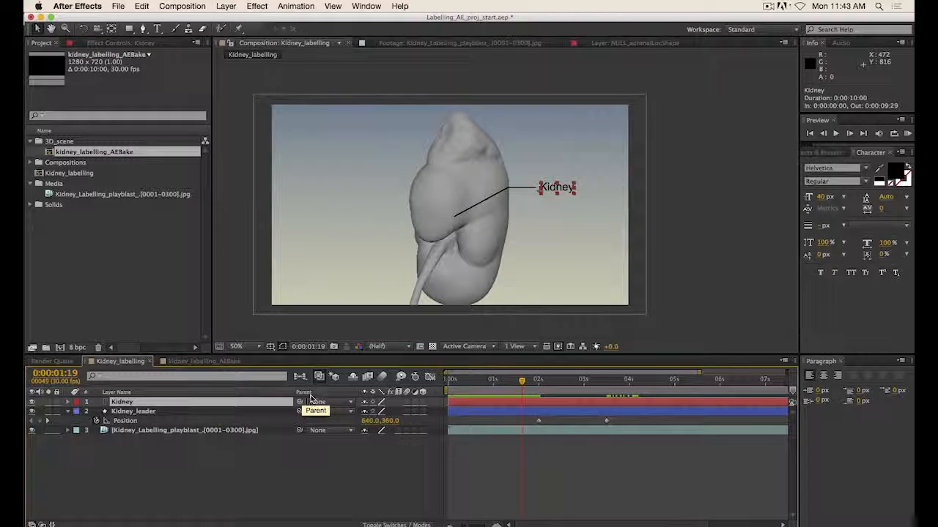
{"action": "left_click", "coordinate": [349, 404]}
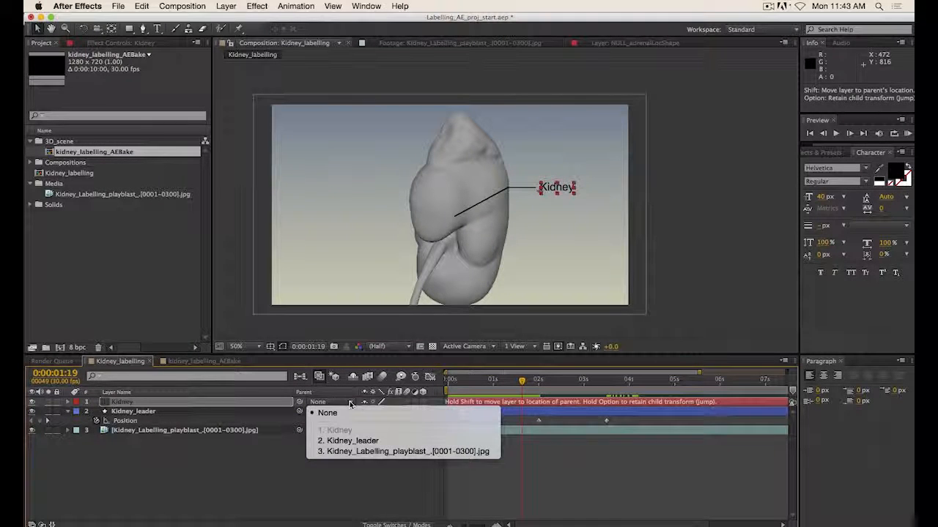
{"action": "left_click", "coordinate": [336, 443]}
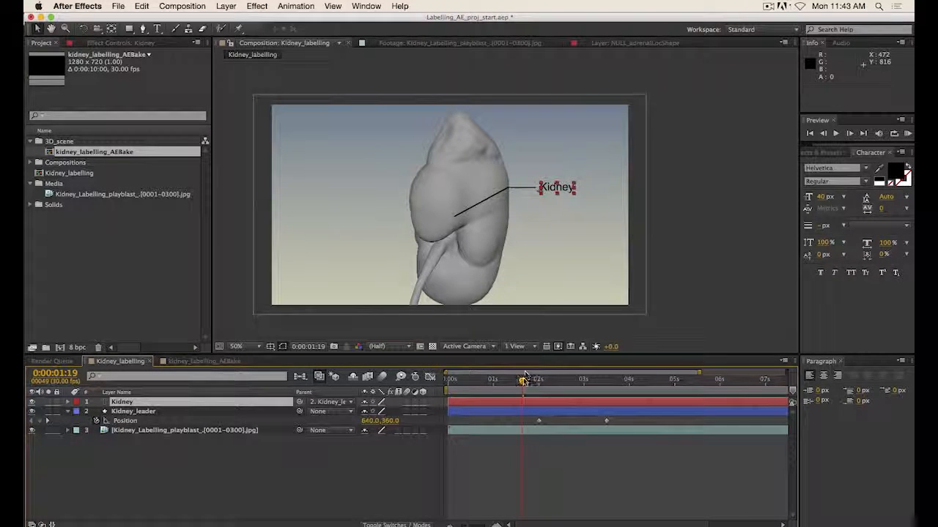
Preview the animation from 0:00:01:19 to check that the Kidney text travels with its leader
{"action": "key", "text": "KP_0"}
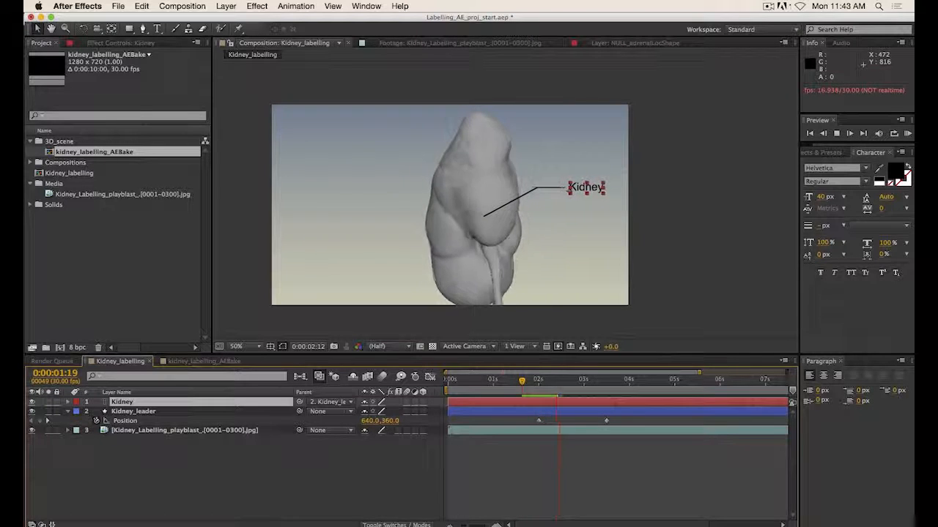
{"action": "key", "text": "space"}
{"action": "key", "text": "space"}
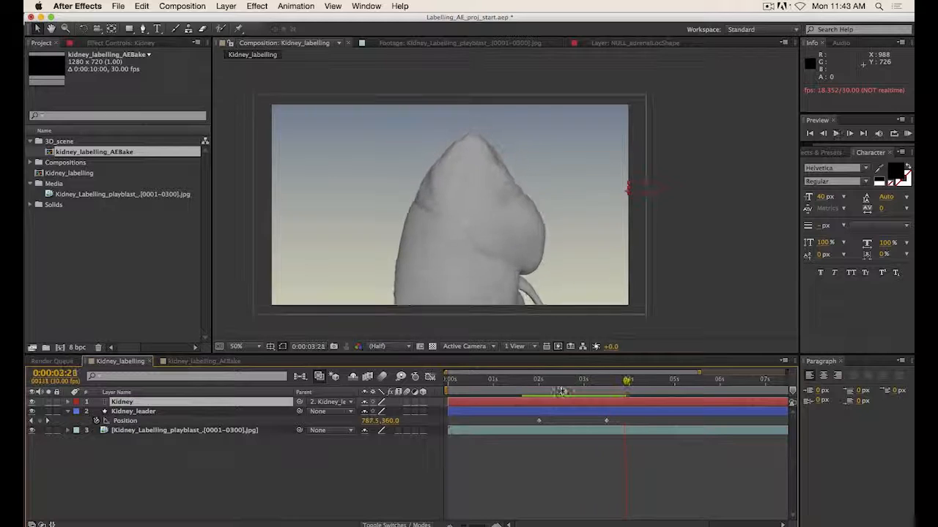
Copy all four Opacity keyframes of Kidney_leader and select the Kidney text layer with the current time at 0:00:00:15
{"action": "left_click", "coordinate": [459, 384]}
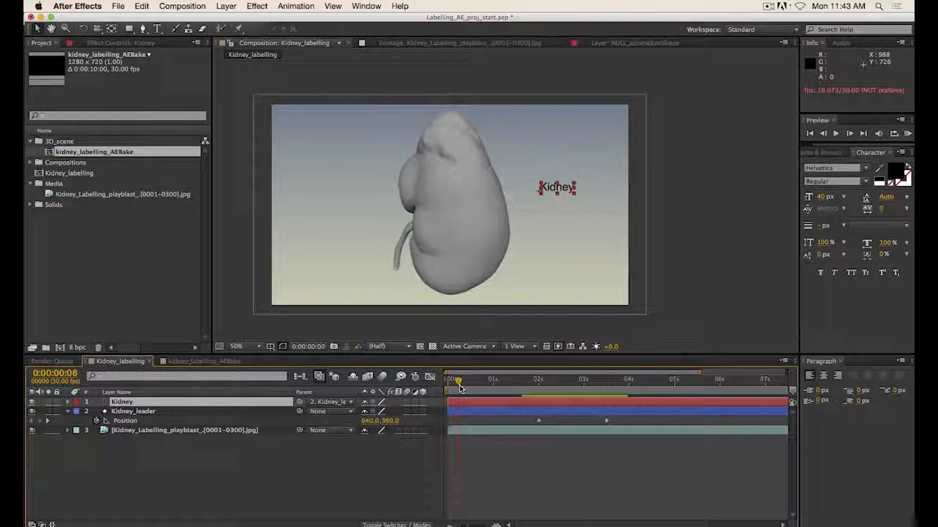
{"action": "left_click_drag", "start_coordinate": [460, 389], "coordinate": [463, 388]}
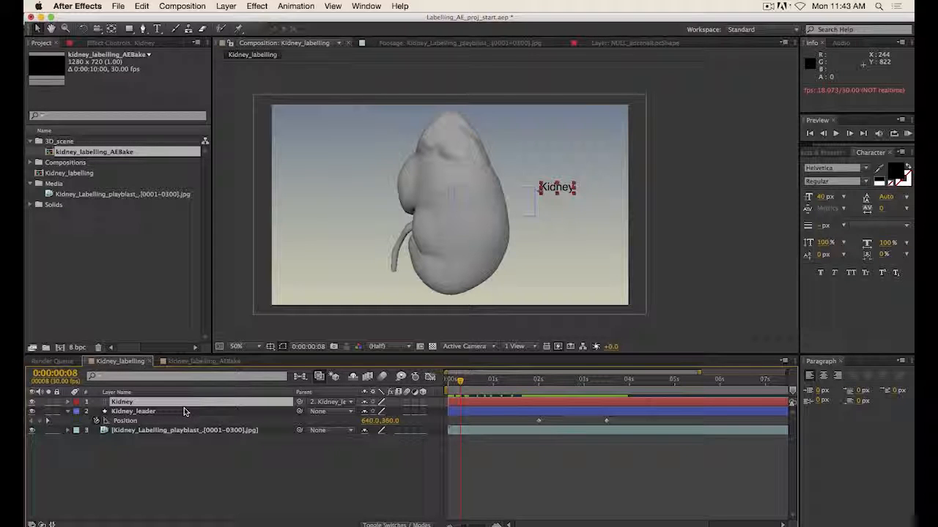
{"action": "left_click", "coordinate": [67, 402]}
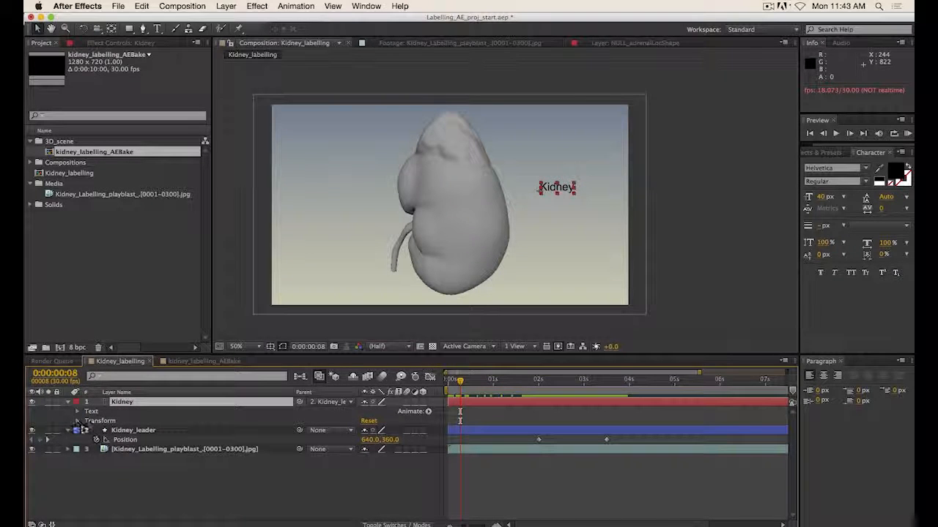
{"action": "left_click", "coordinate": [133, 430]}
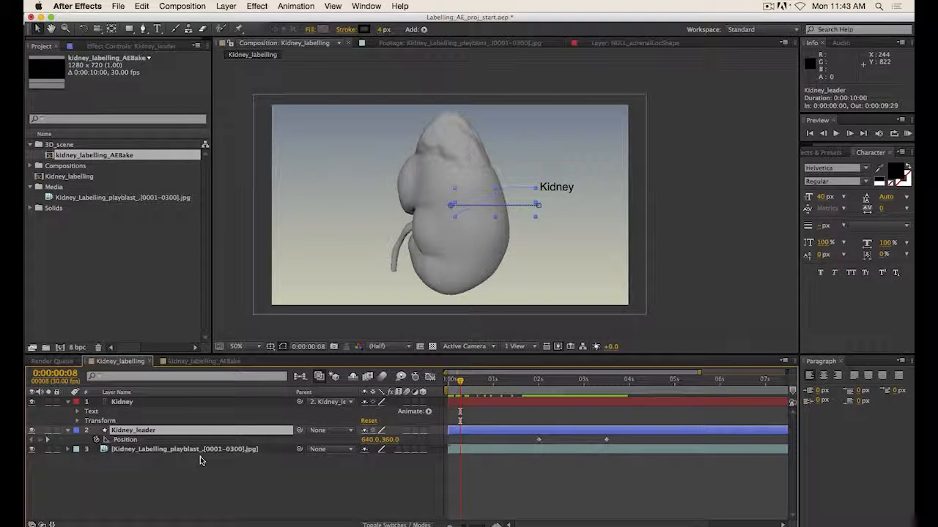
{"action": "key", "text": "t"}
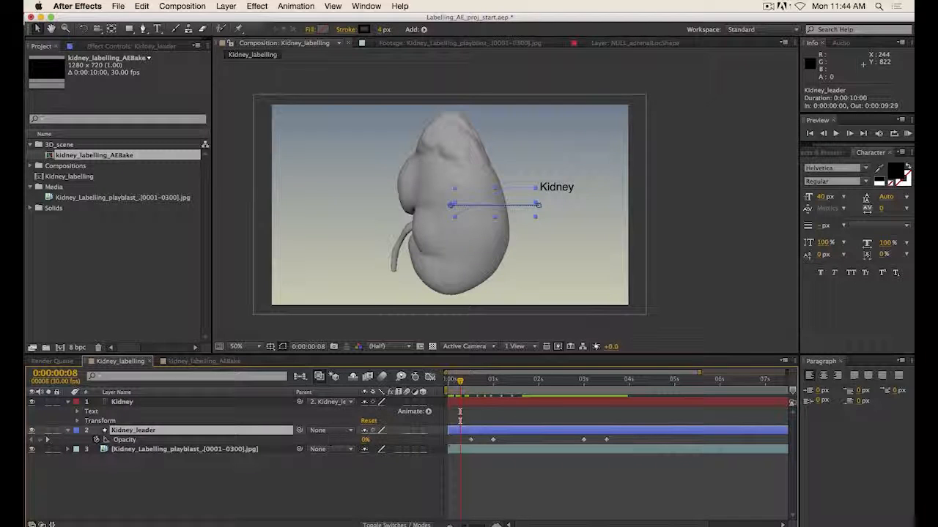
{"action": "left_click_drag", "start_coordinate": [620, 438], "coordinate": [460, 445]}
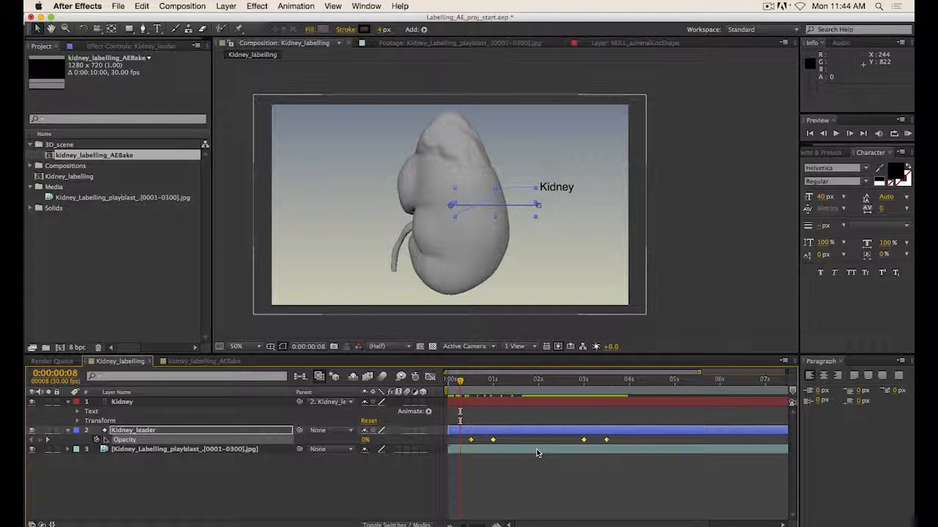
{"action": "key", "text": "cmd+c"}
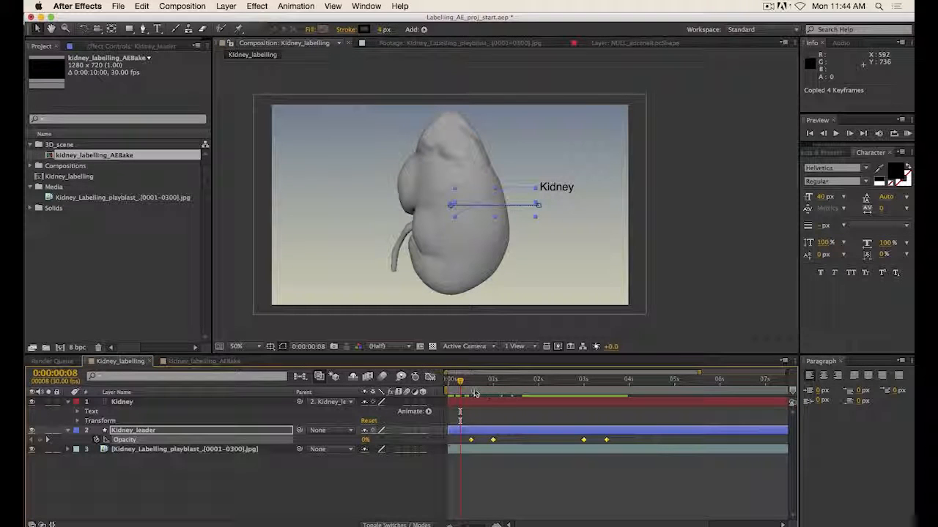
{"action": "left_click", "coordinate": [123, 402]}
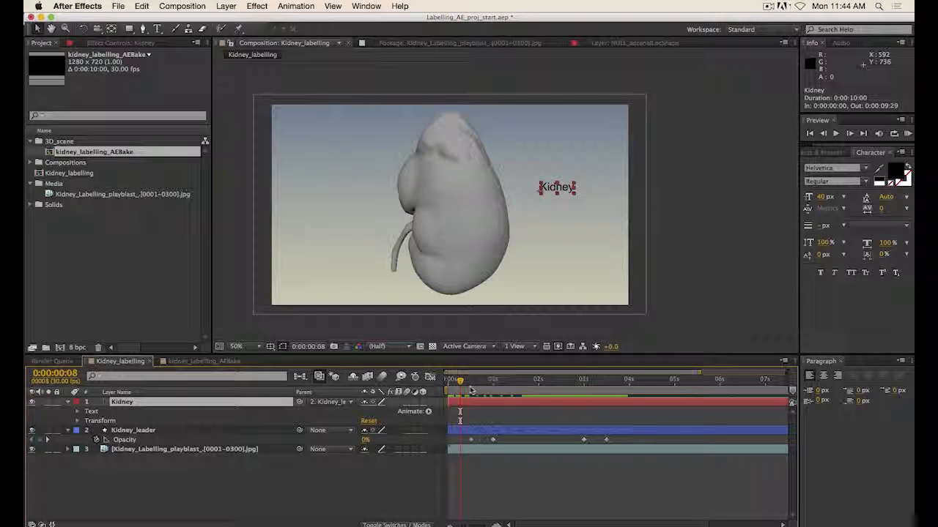
{"action": "mouse_move", "coordinate": [461, 383]}
{"action": "left_mouse_down"}
{"action": "mouse_move", "coordinate": [479, 388]}
{"action": "mouse_move", "coordinate": [471, 388]}
{"action": "left_mouse_up"}
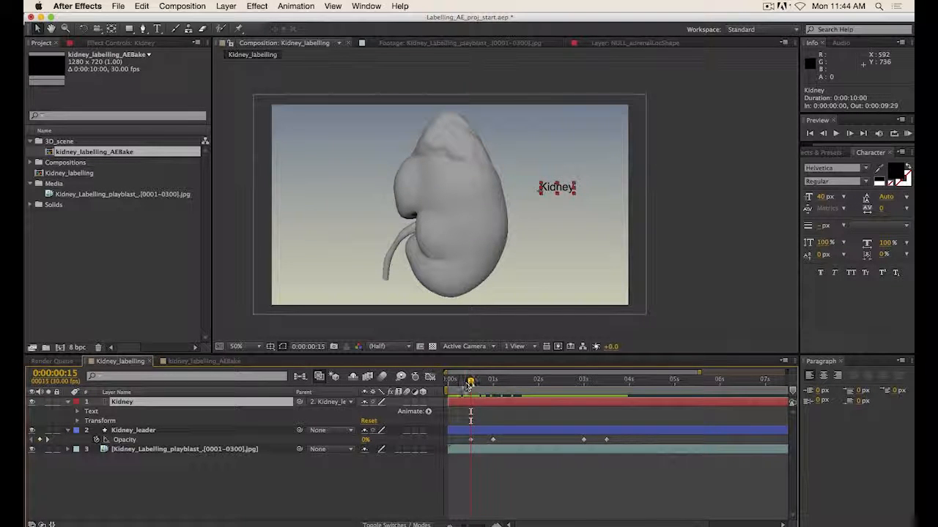
Try pasting the copied Opacity keyframes onto the Kidney text layer at 0:00:00:00, and undo the paste
{"action": "left_click_drag", "start_coordinate": [471, 383], "coordinate": [442, 386]}
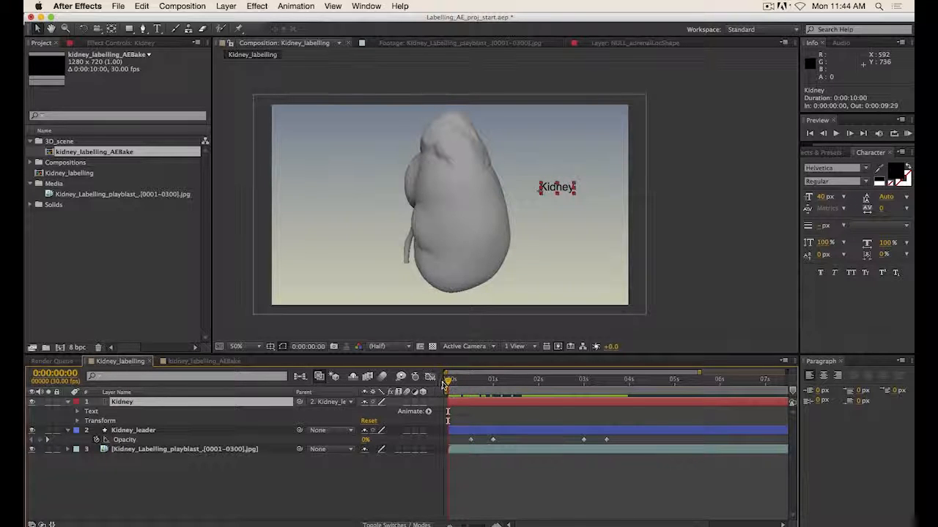
{"action": "key", "text": "super+v"}
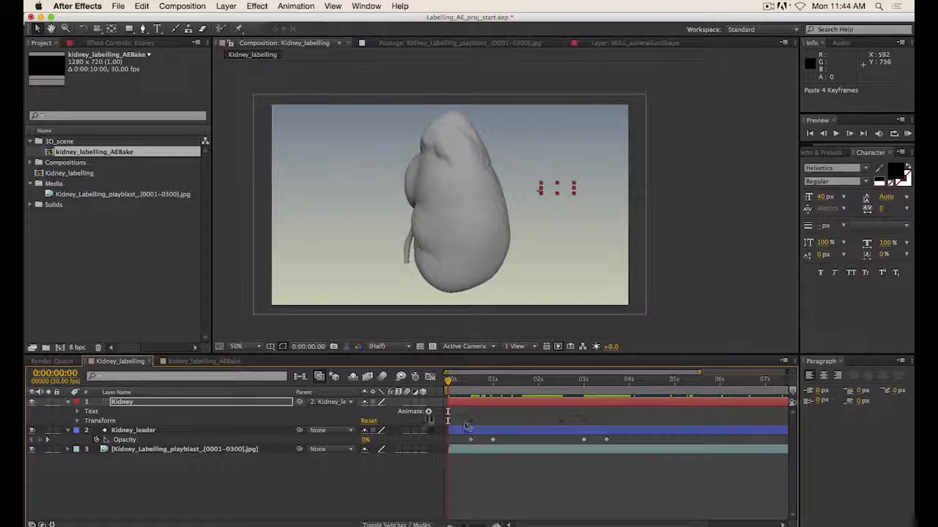
{"action": "key", "text": "super+z"}
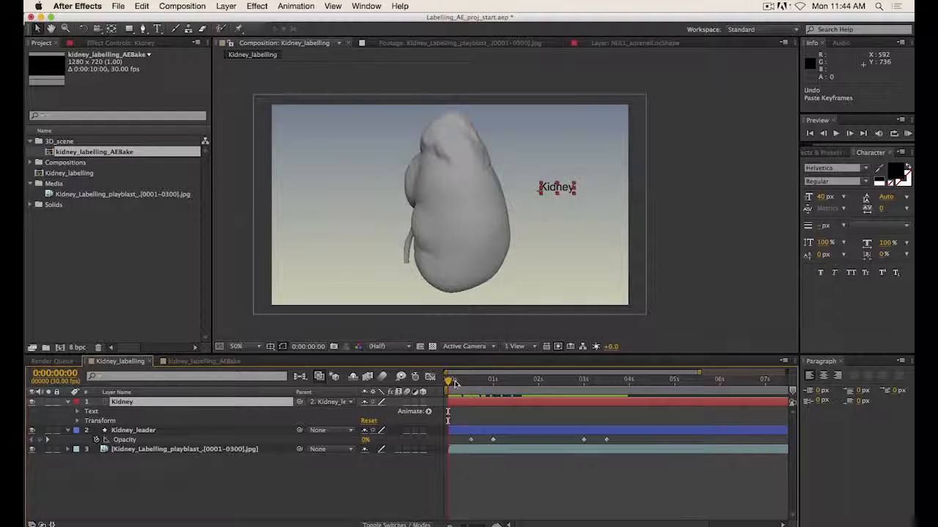
Paste the copied Opacity keyframes onto the Kidney text layer starting at 0:00:00:15, aligned with the leader's first Opacity keyframe
{"action": "left_click_drag", "start_coordinate": [461, 383], "coordinate": [471, 385]}
{"action": "left_click_drag", "start_coordinate": [470, 386], "coordinate": [476, 386]}
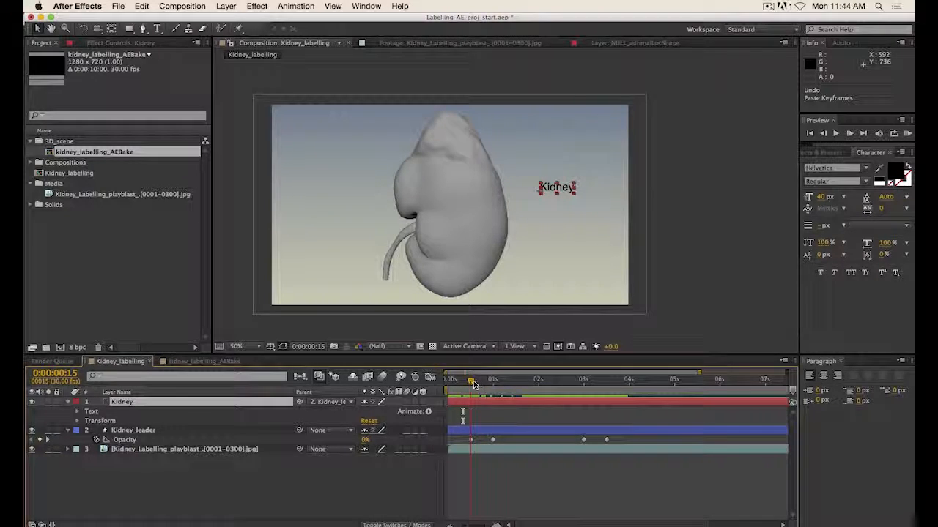
{"action": "key", "text": "super+v"}
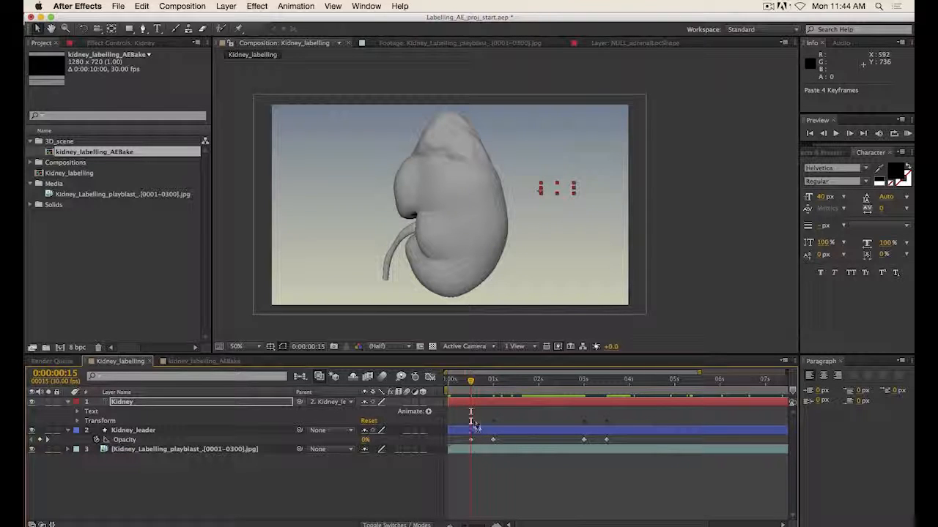
Preview the animation from near its start and again from 0:00:00:10 to check that the text and leader fade together
{"action": "key", "text": "space"}
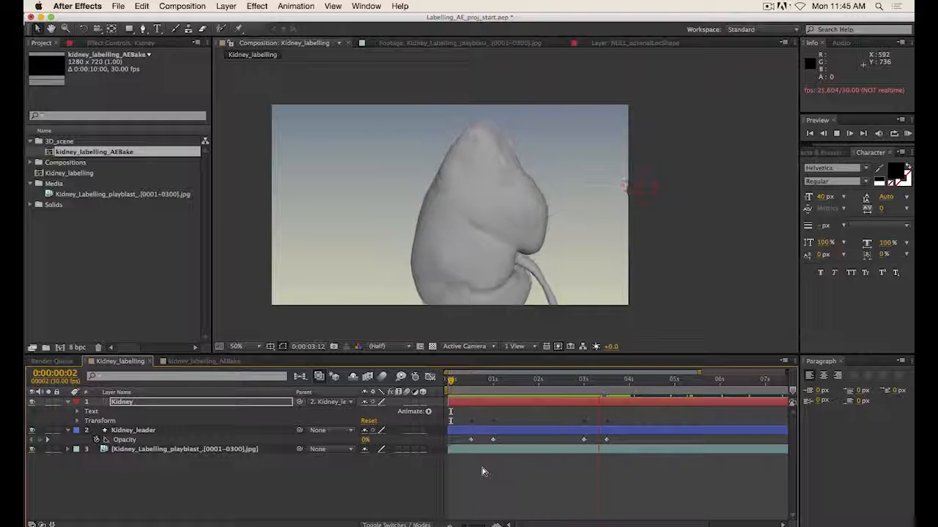
{"action": "key", "text": "space"}
{"action": "left_click_drag", "start_coordinate": [472, 383], "coordinate": [462, 383]}
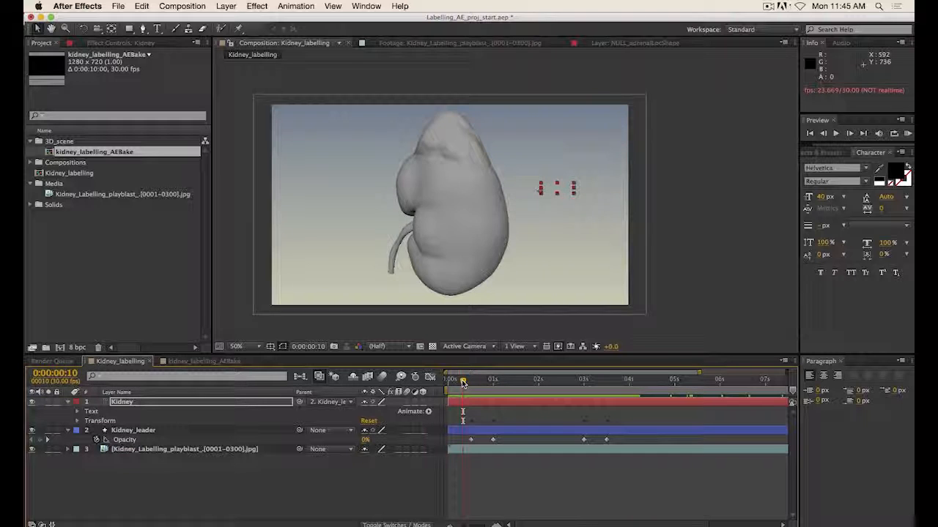
{"action": "key", "text": "space"}
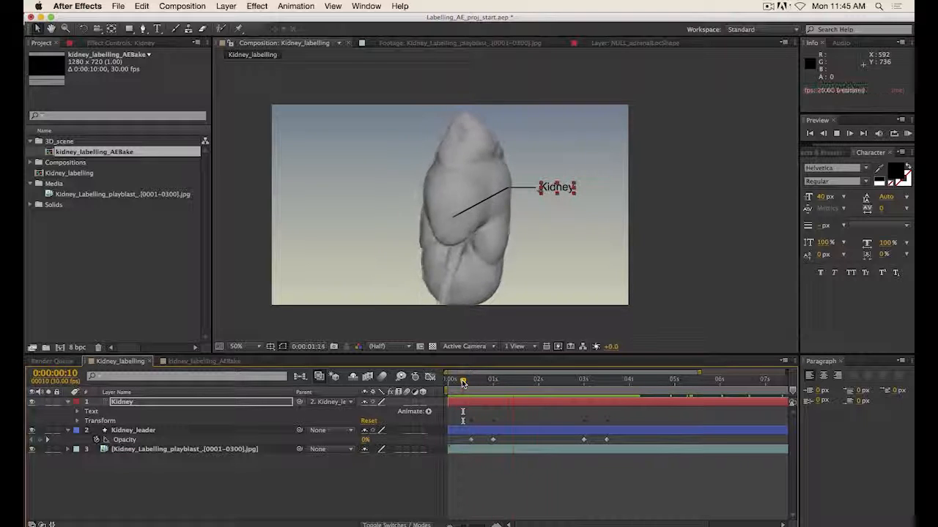